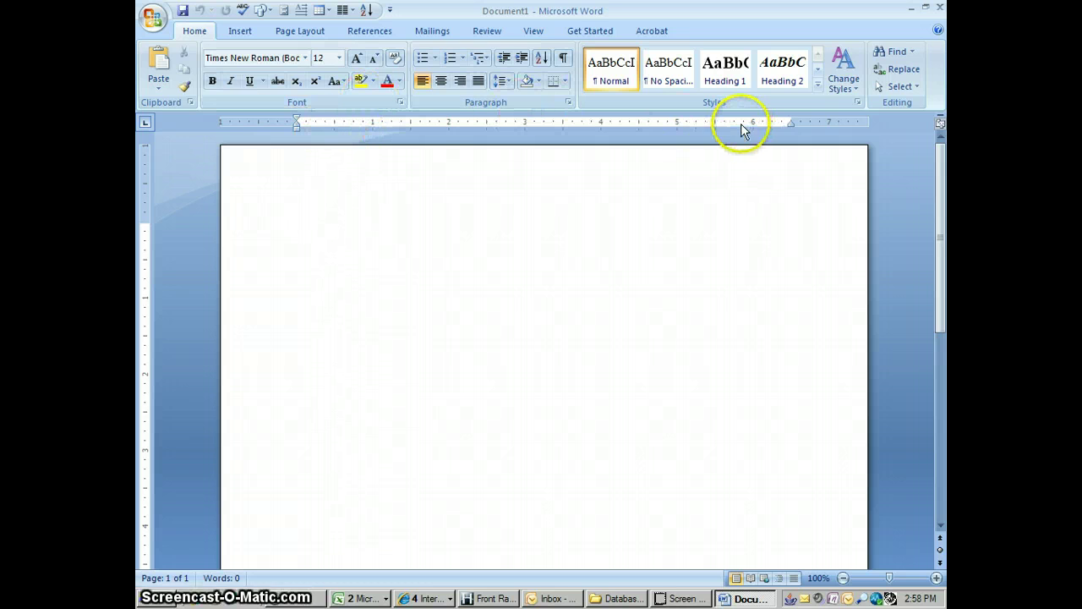
left_click(535, 31)
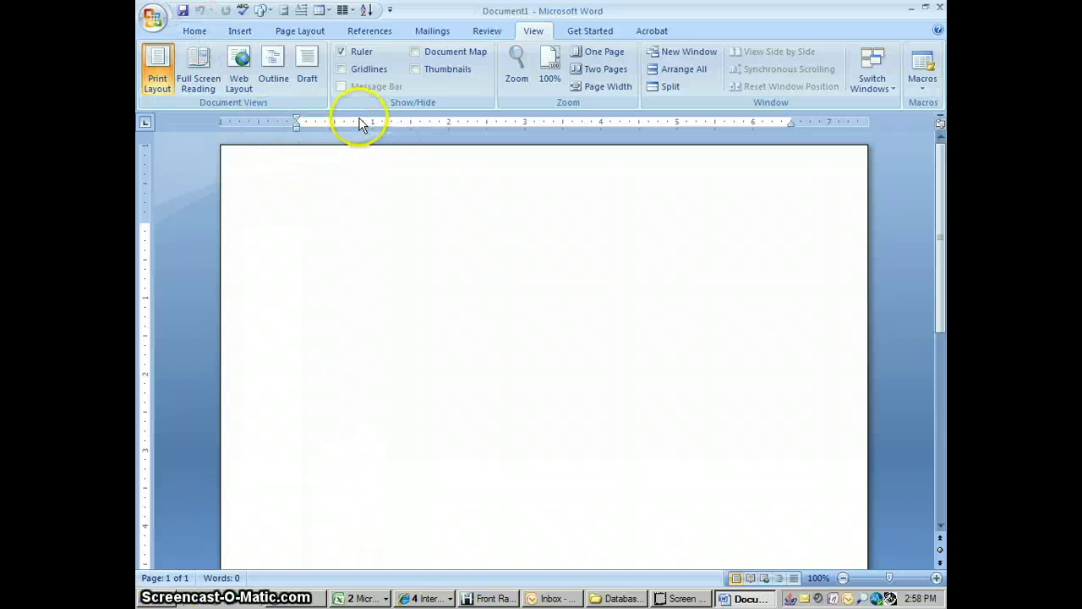
left_click(194, 34)
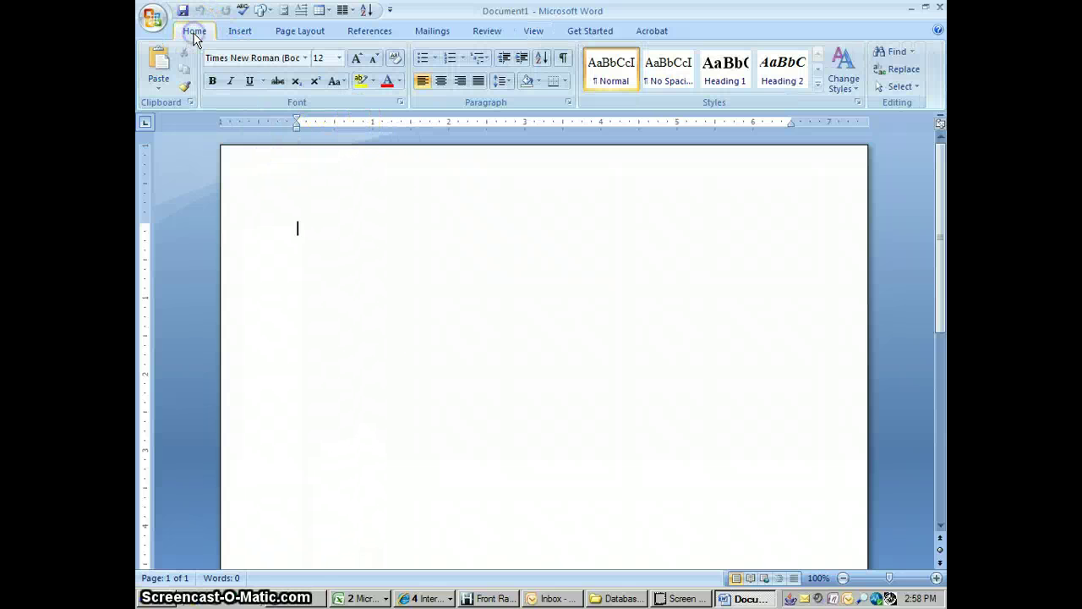
- Insert the built-in Contrast (Odd Page) header into the blank document
left_click(245, 34)
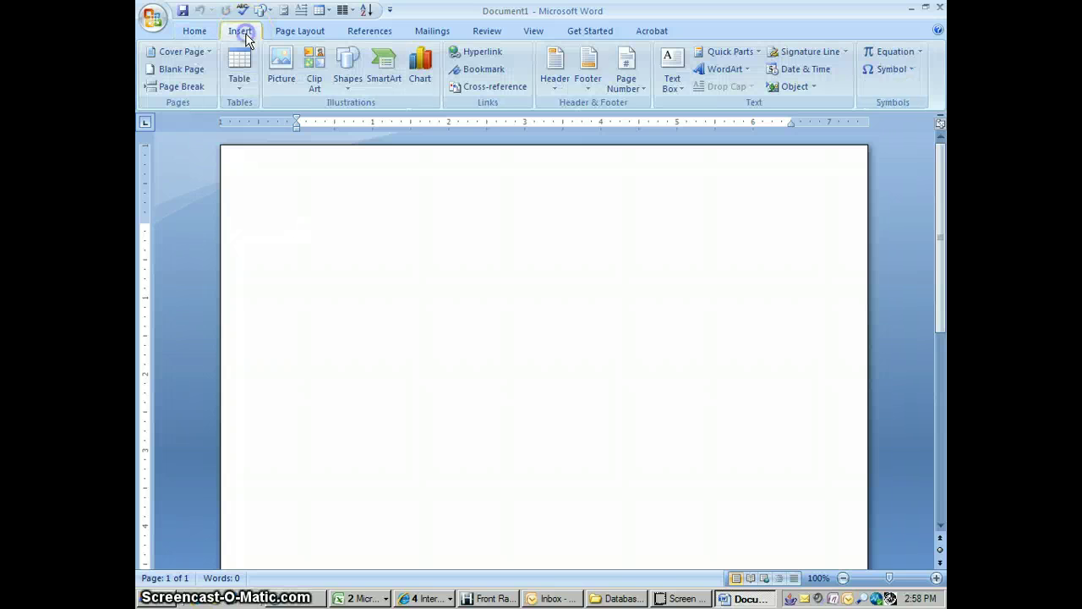
left_click(554, 80)
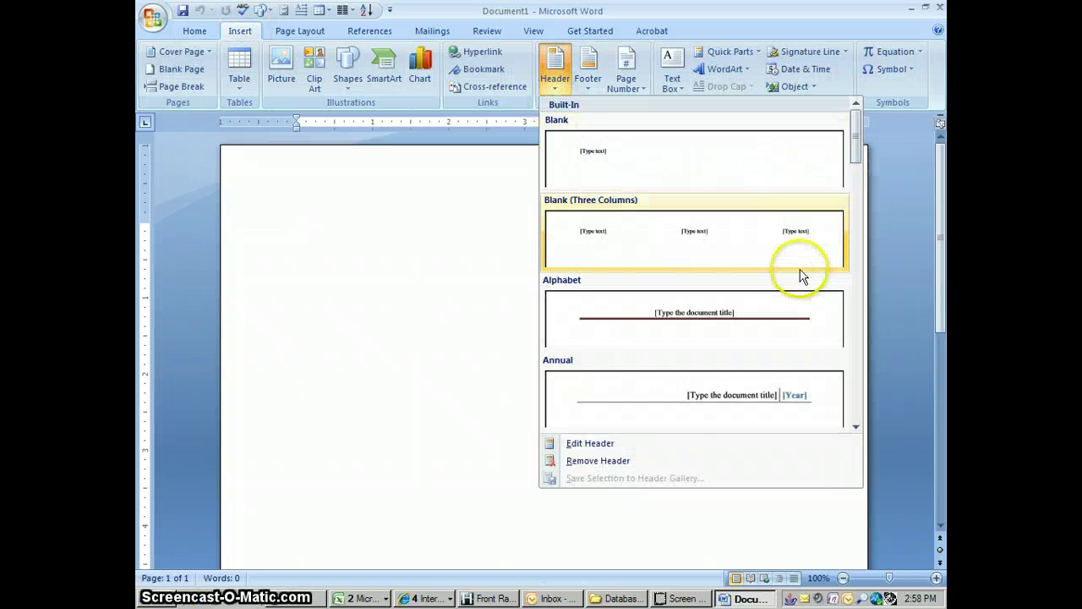
left_click(856, 428)
left_click(856, 428)
left_click(856, 428)
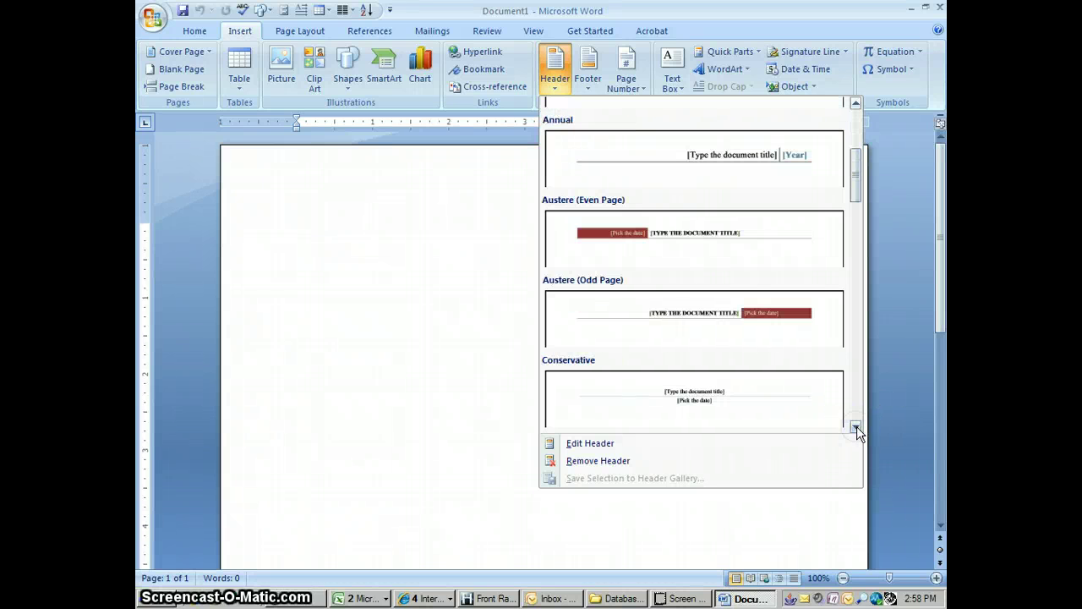
left_click(857, 428)
left_click(856, 427)
left_click(857, 428)
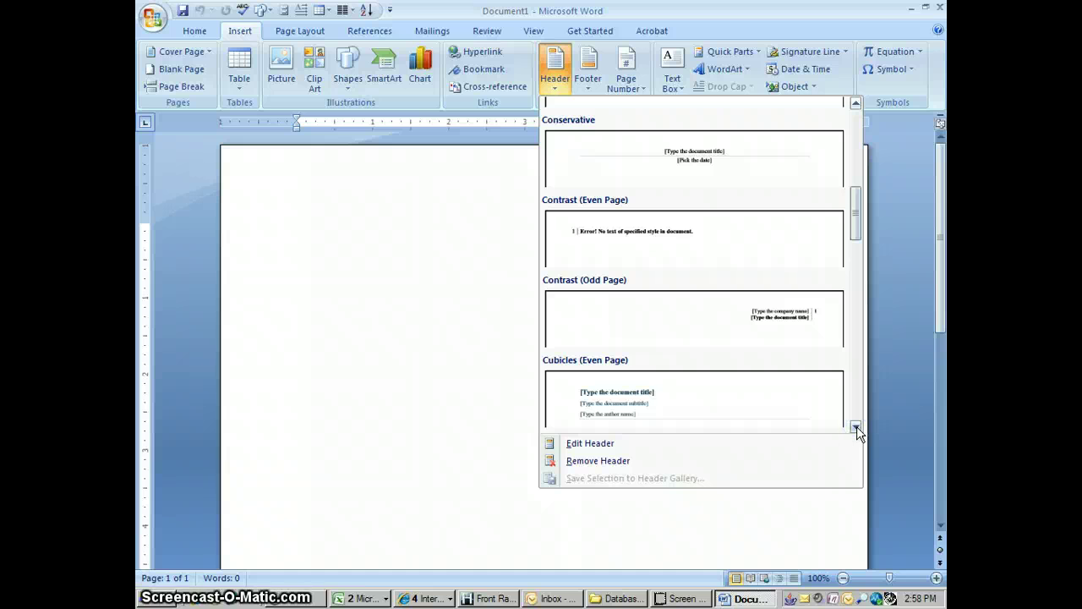
left_click(856, 427)
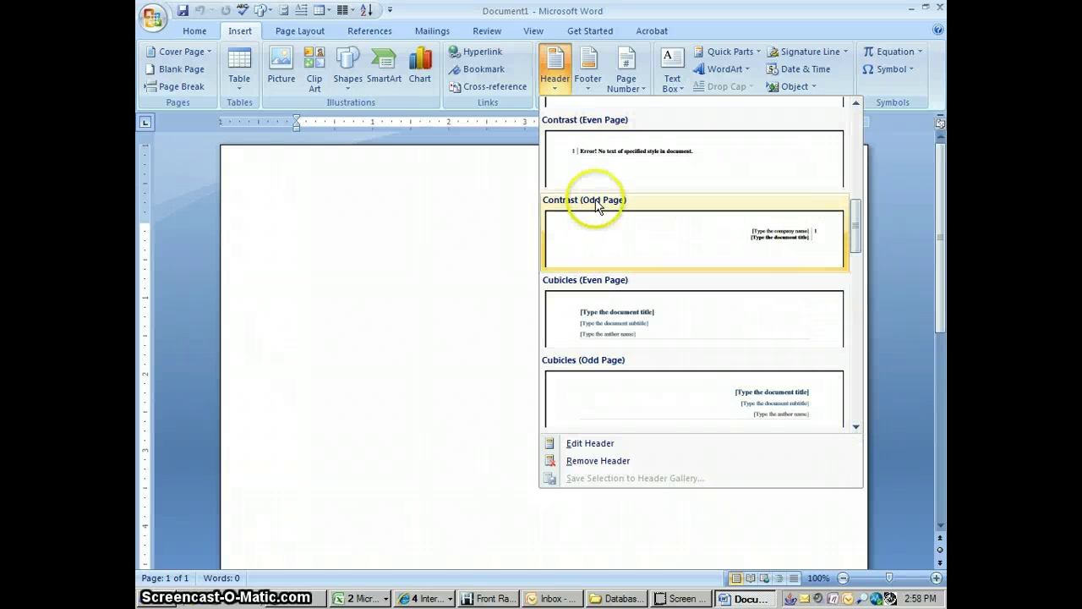
left_click(735, 227)
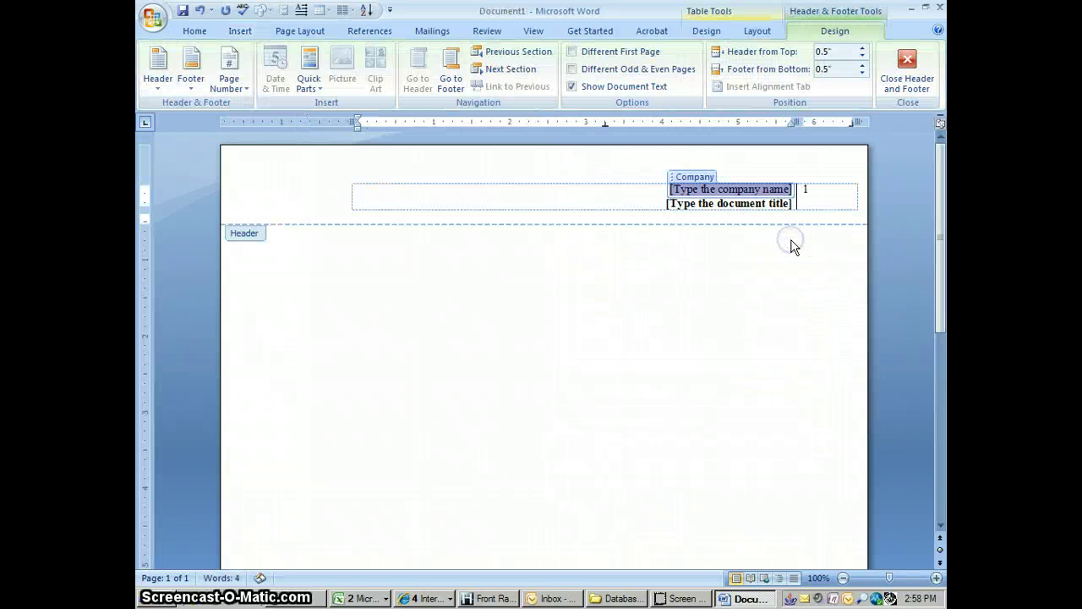
- Delete the document title placeholder and its line from the header, keeping the company name placeholder
left_click(791, 204)
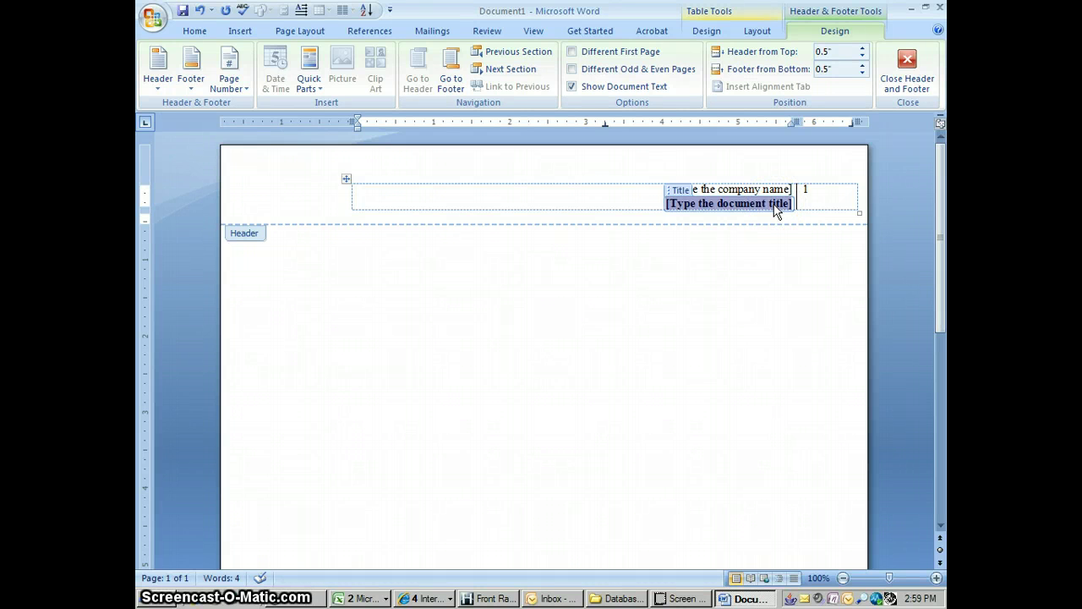
key("Delete")
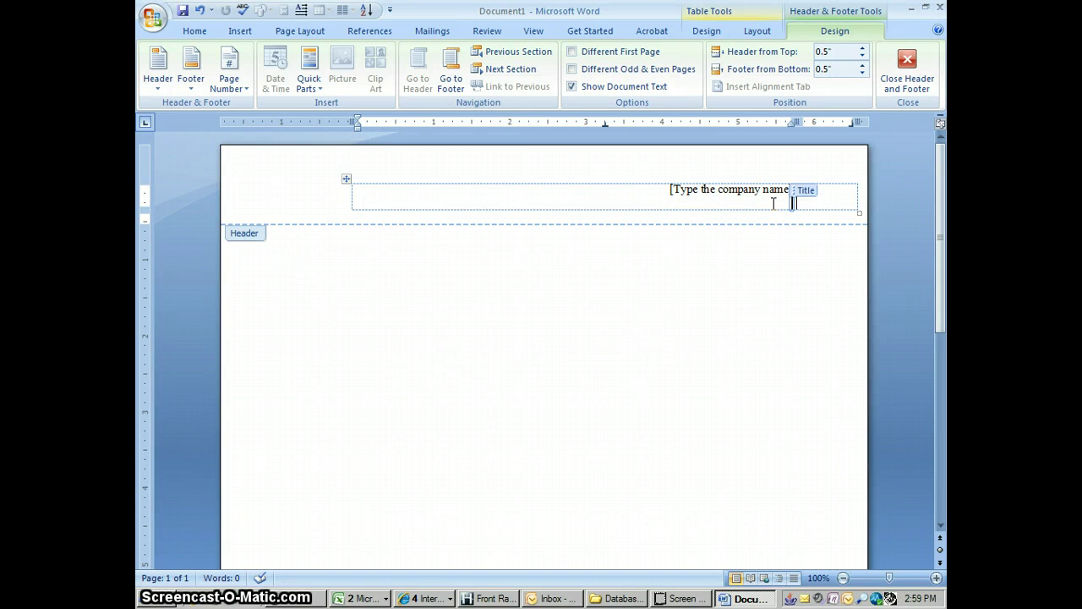
key("BackSpace")
key("BackSpace")
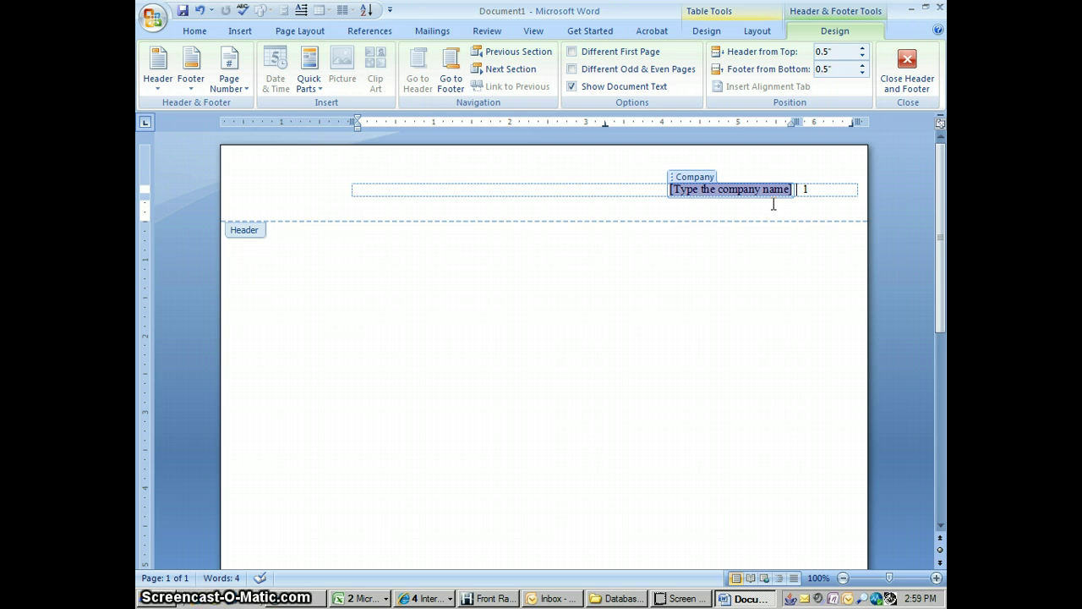
- Enter EFFECTS OF INSULIN in the header's company name placeholder and left-align it
type("EFFEC")
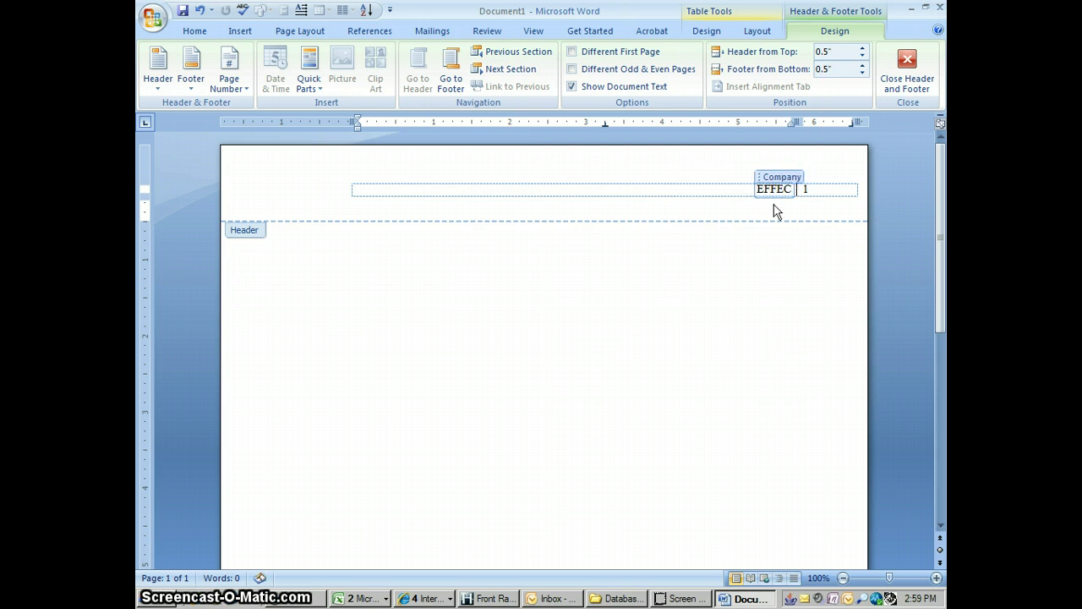
type("TS OF INSULIN")
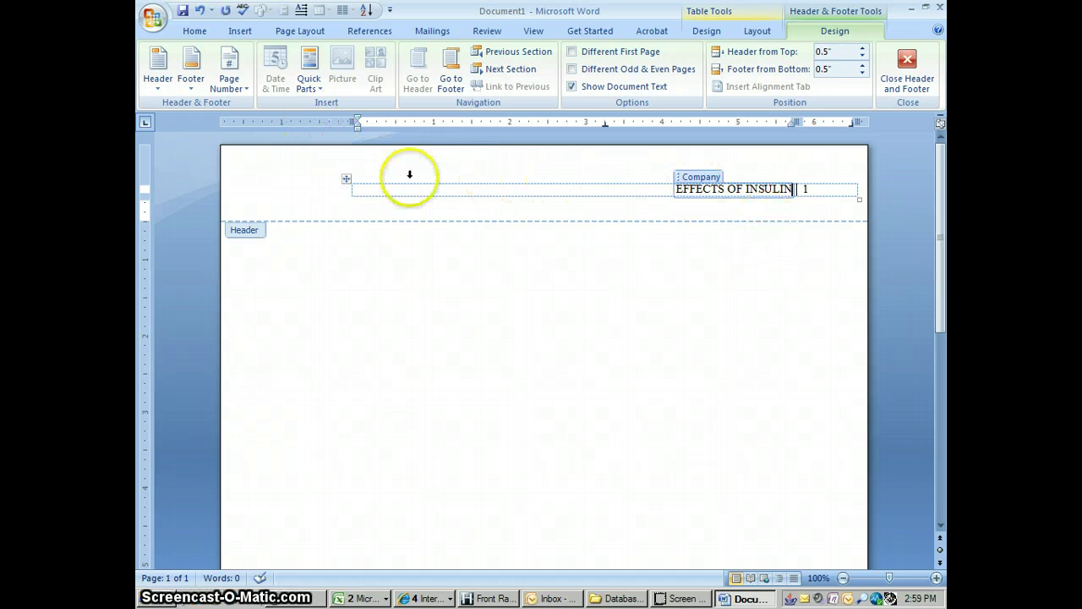
left_click(195, 32)
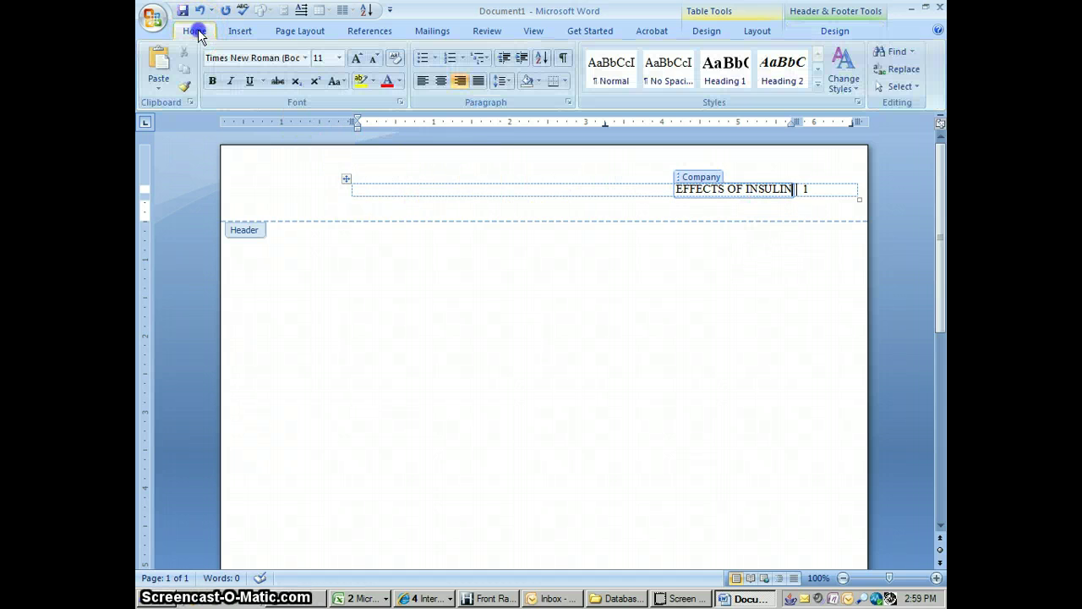
left_click(423, 81)
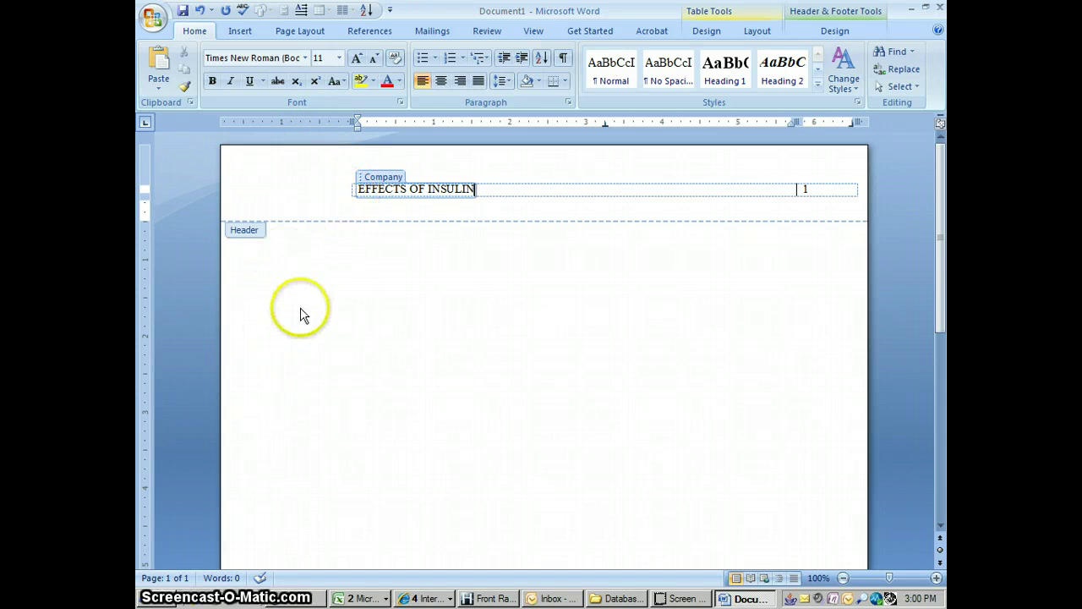
- Extend the header table's left edge outward so the header text starts near the page's left margin
left_click(351, 190)
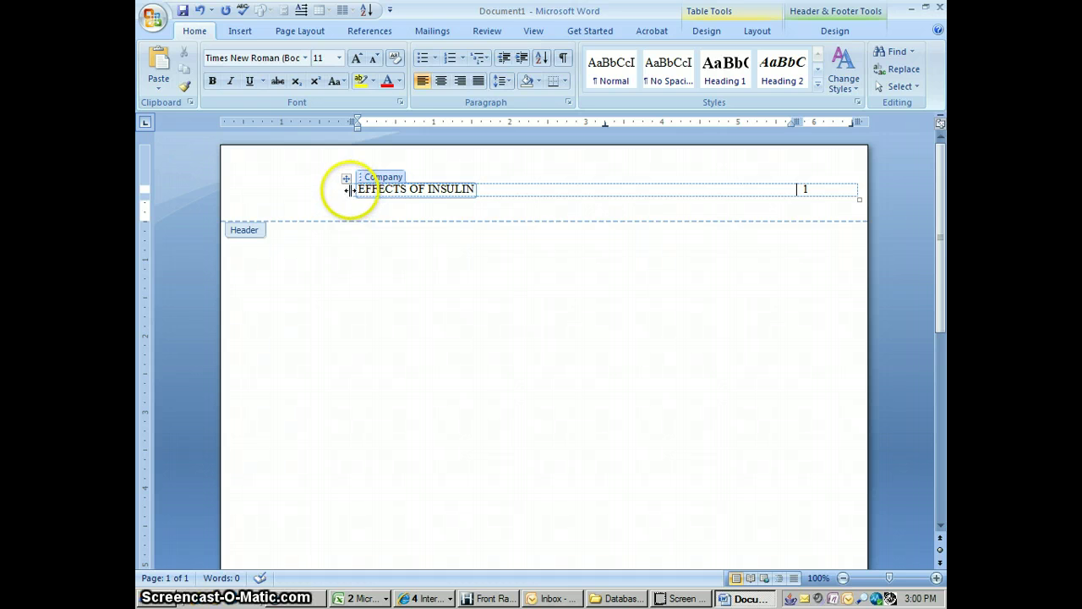
left_click_drag(350, 189, 289, 186)
left_click(486, 189)
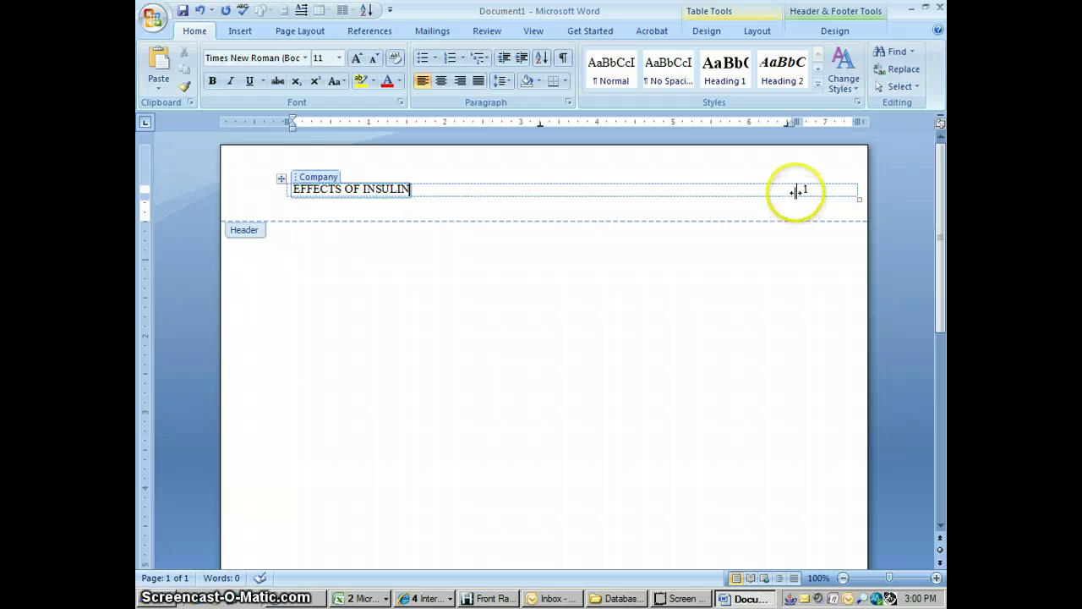
- Remove the vertical line beside the page number by setting the header table's borders to None
right_click(796, 191)
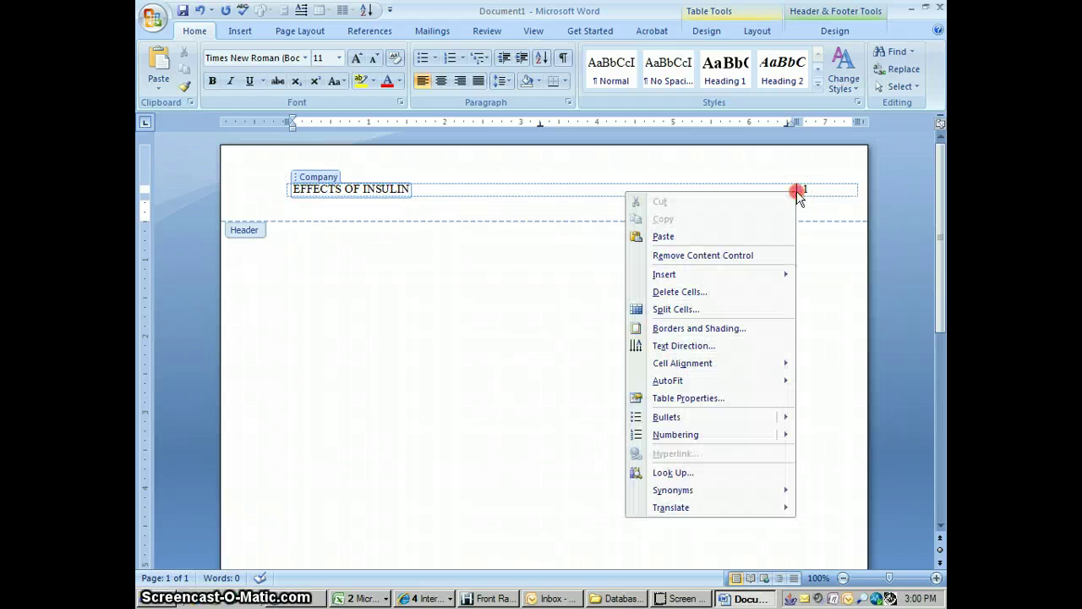
left_click(685, 328)
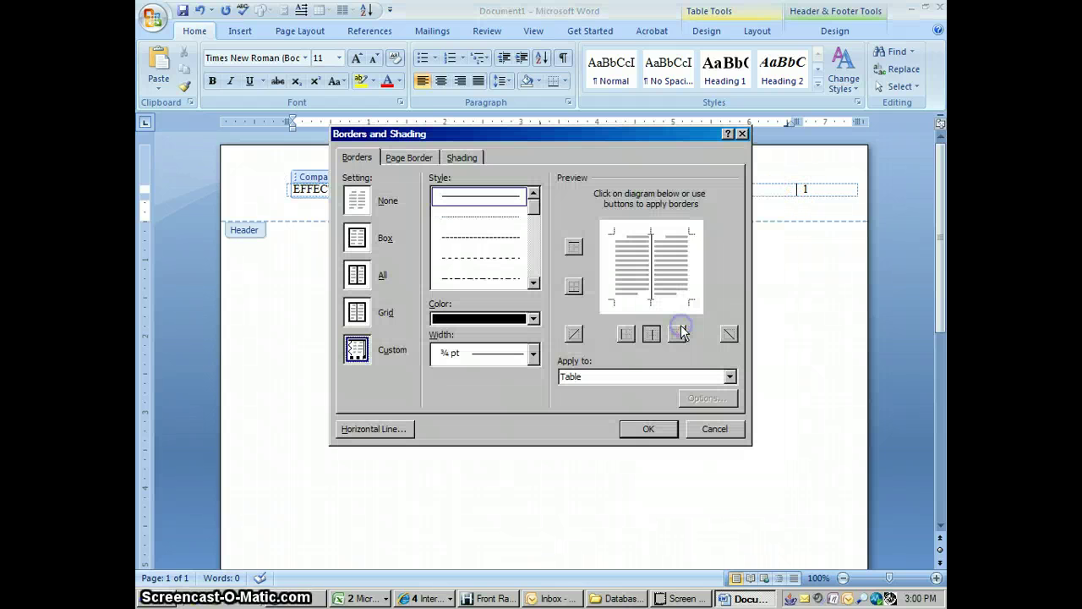
left_click(361, 203)
left_click(647, 429)
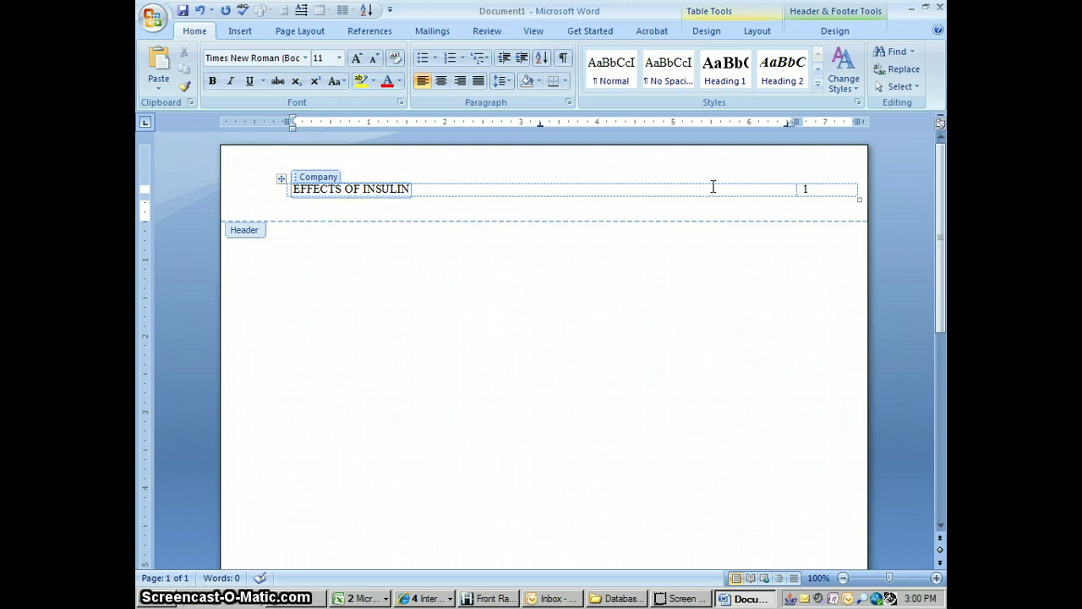
- Enable a different header for the first page
left_click(814, 36)
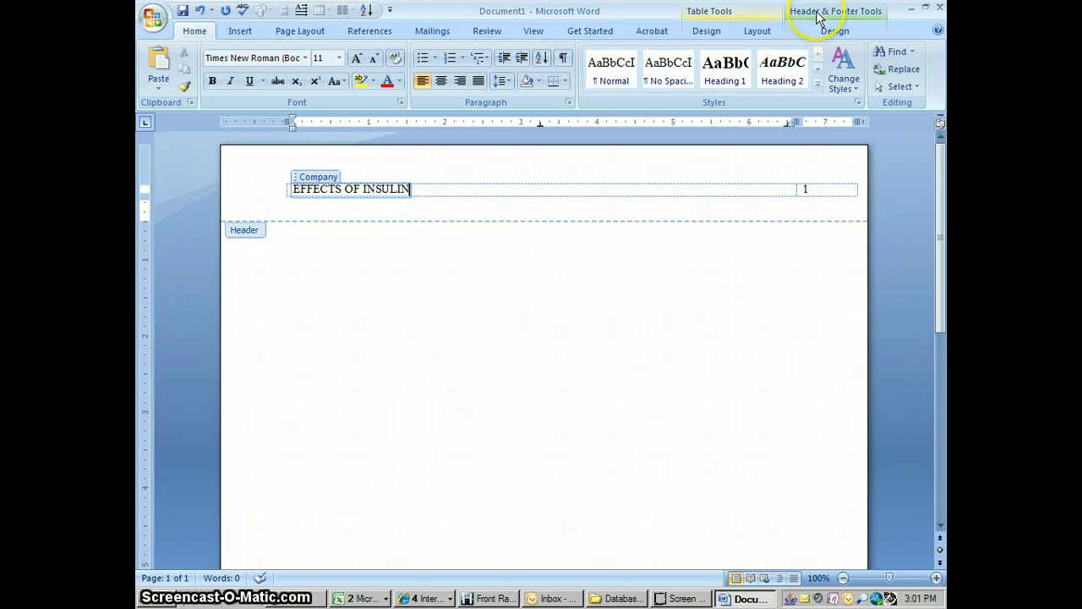
left_click(828, 17)
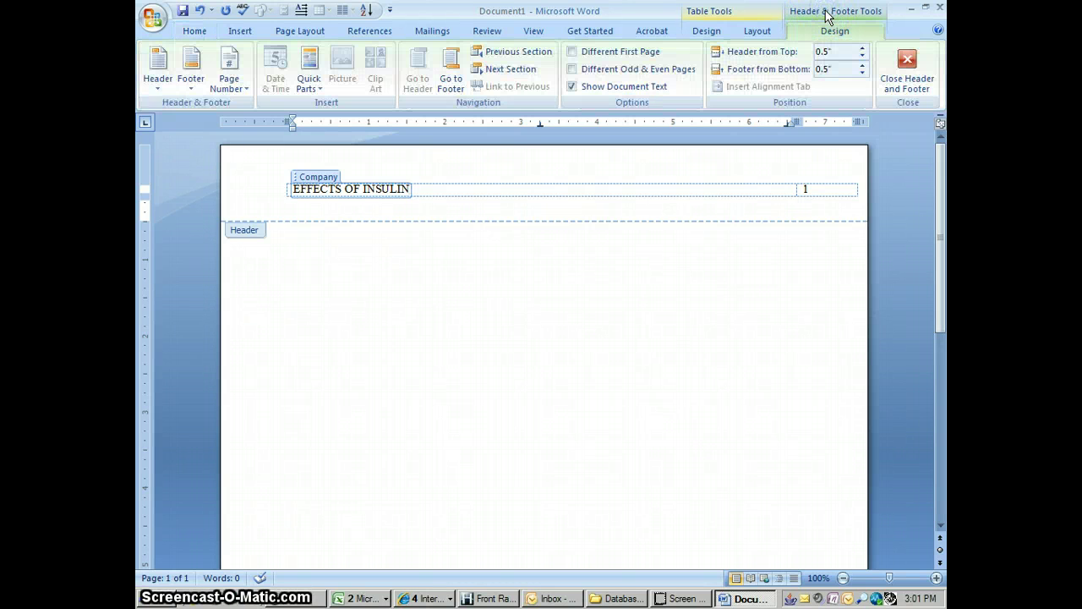
left_click(572, 53)
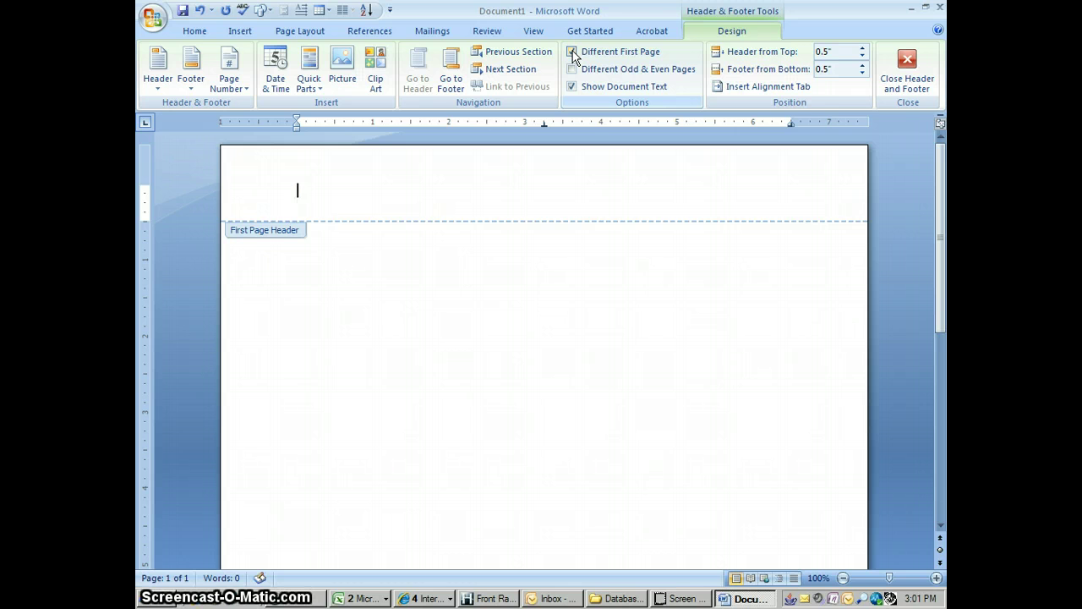
- Enter "Running head: EFFECTS OF INSULIN" in the first page header with a right-aligned 1, and close the header
type("nning head:")
type("EFFECTS OF INSULIN")
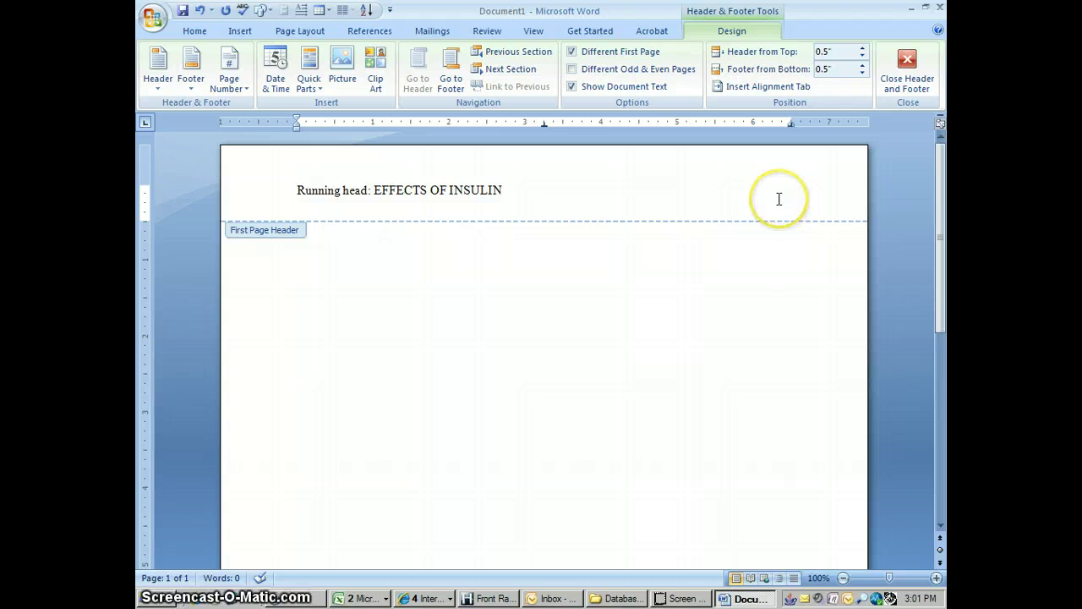
key("Tab")
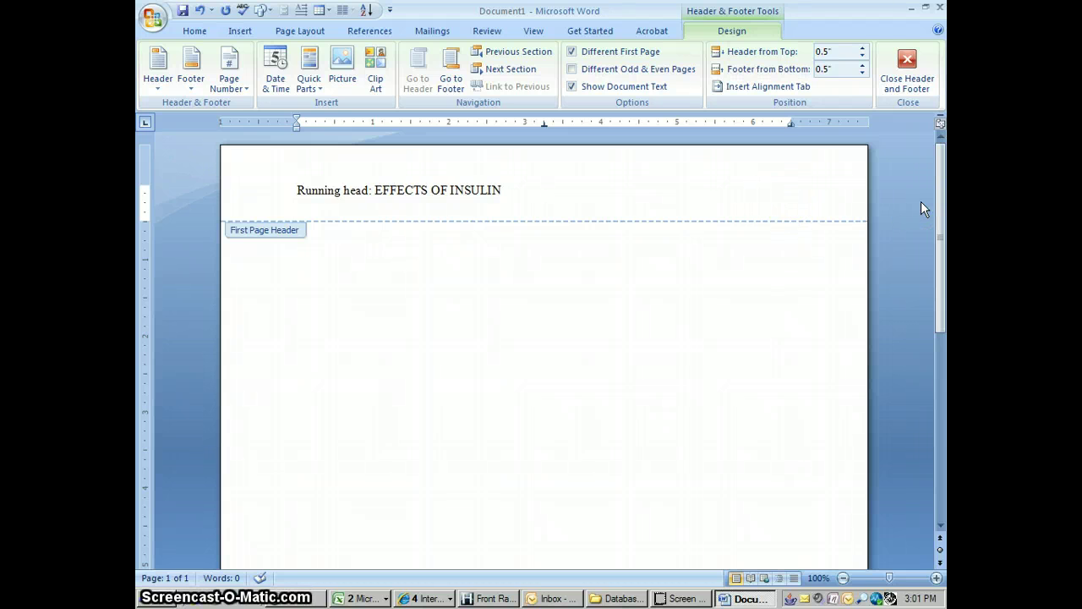
type("1")
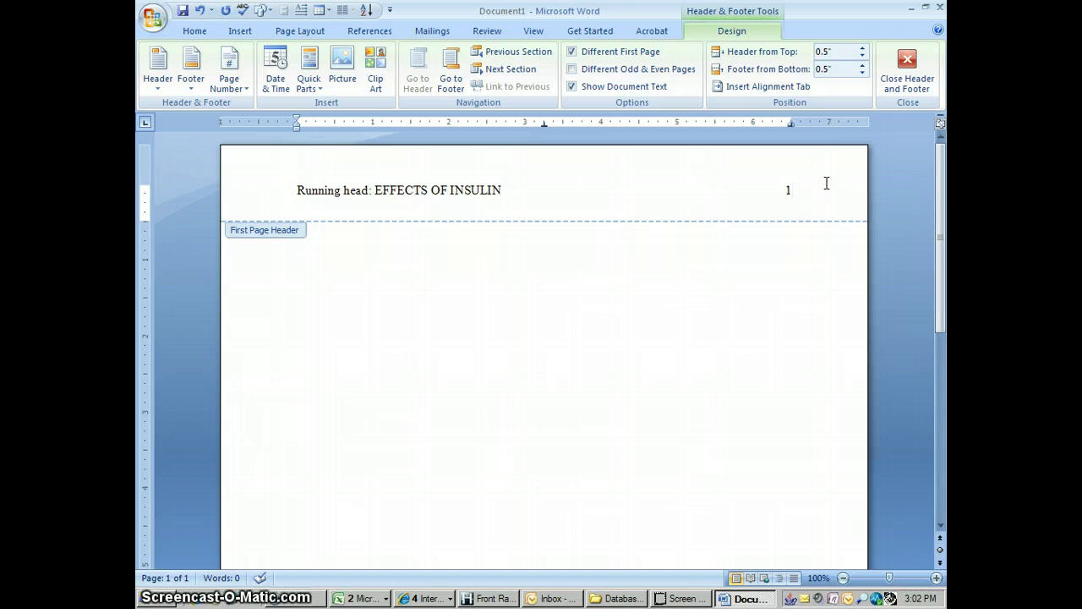
left_click(907, 63)
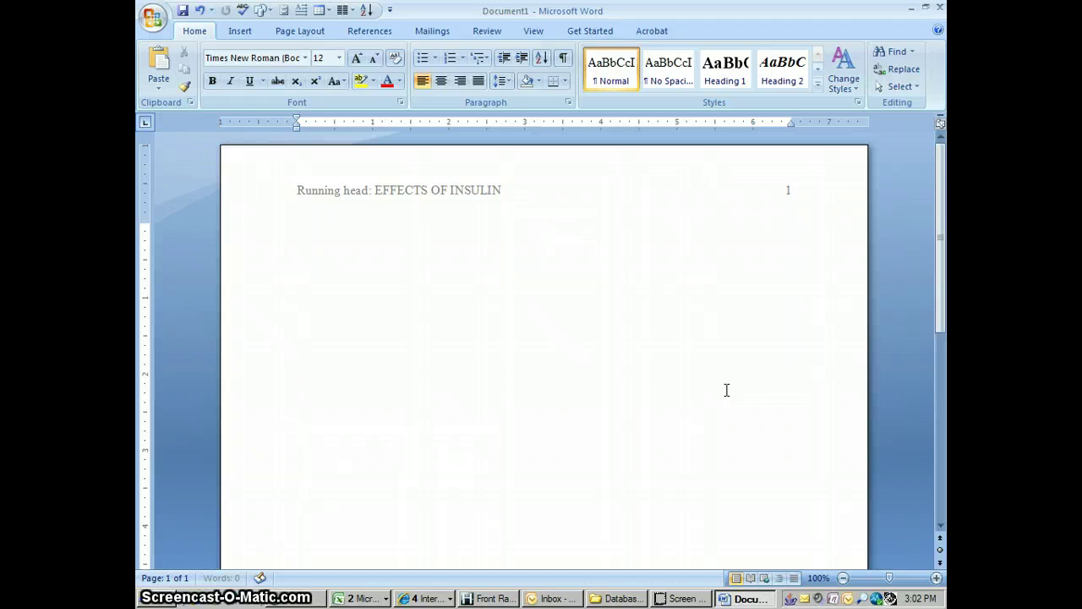
- Extend the document with blank lines onto a third page and check the headers and page numbers on pages 2 and 3
scroll(726, 390, "down", 1)
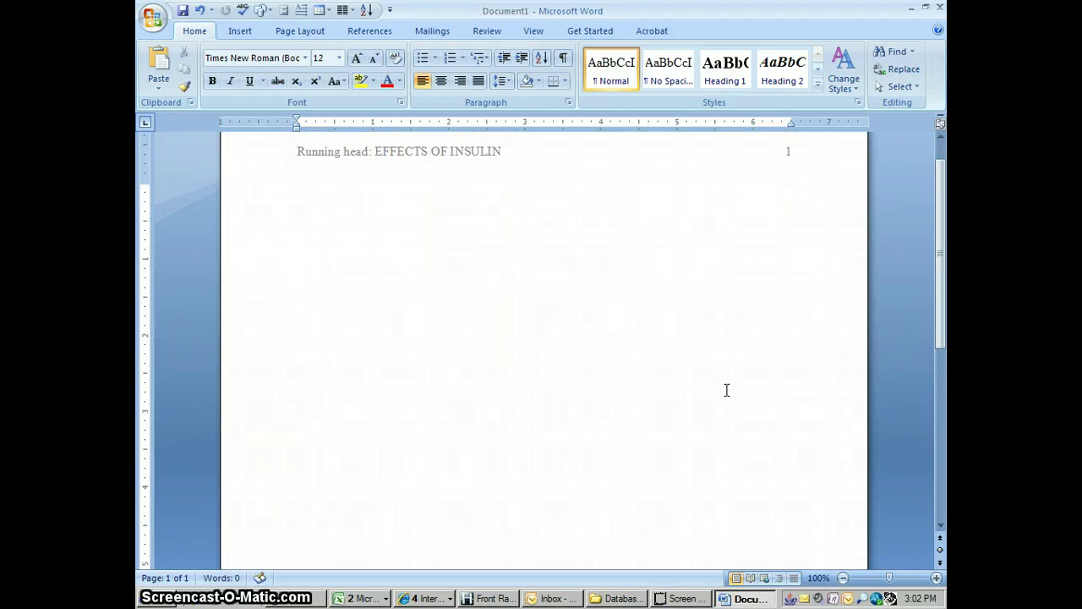
scroll(726, 390, "down", 2)
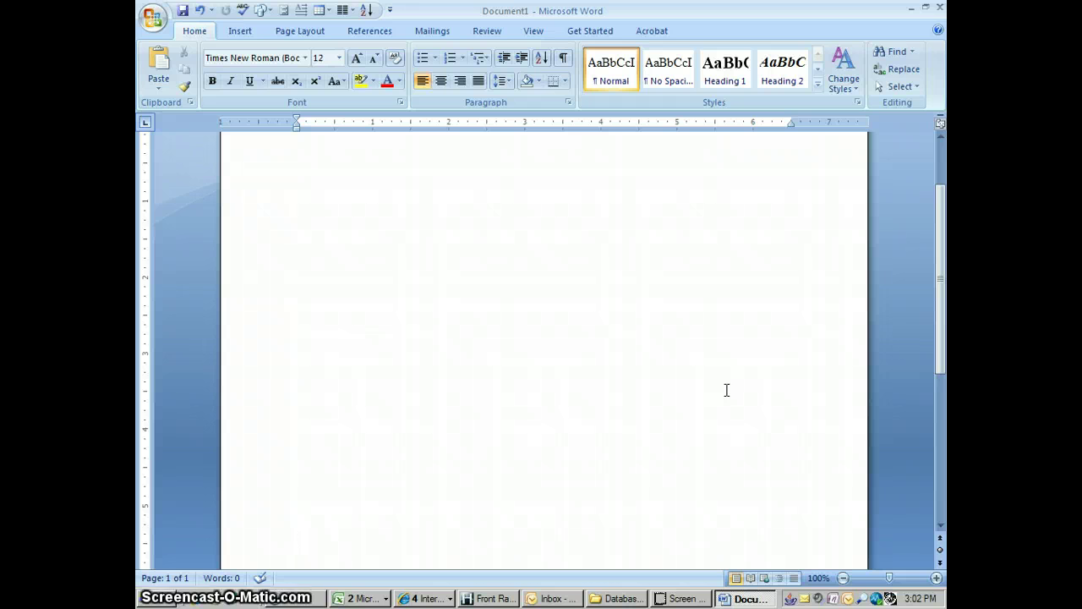
scroll(726, 390, "down", 2)
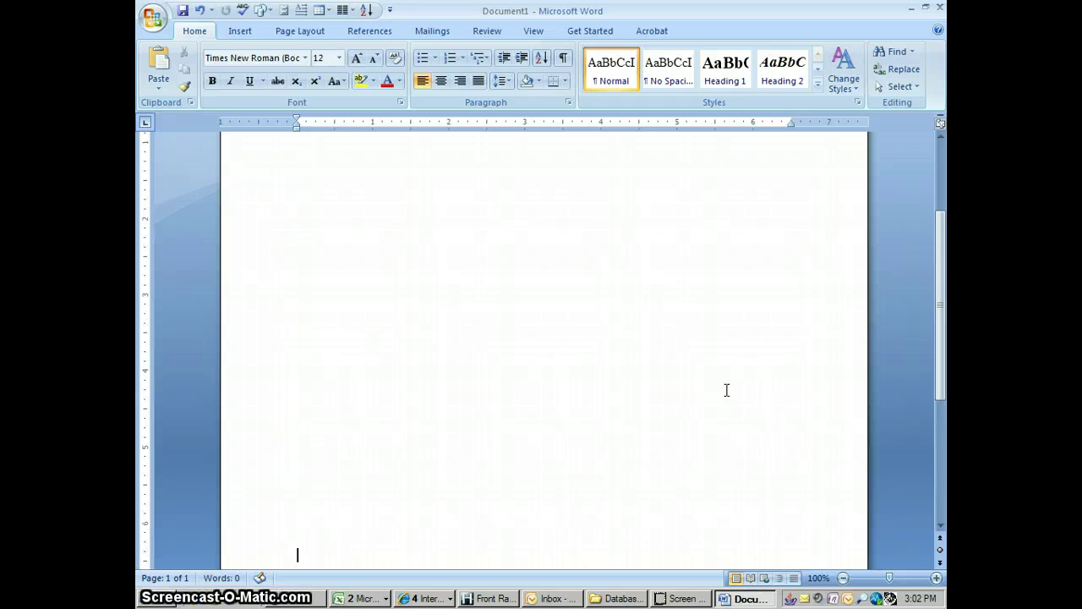
scroll(727, 389, "down", 3)
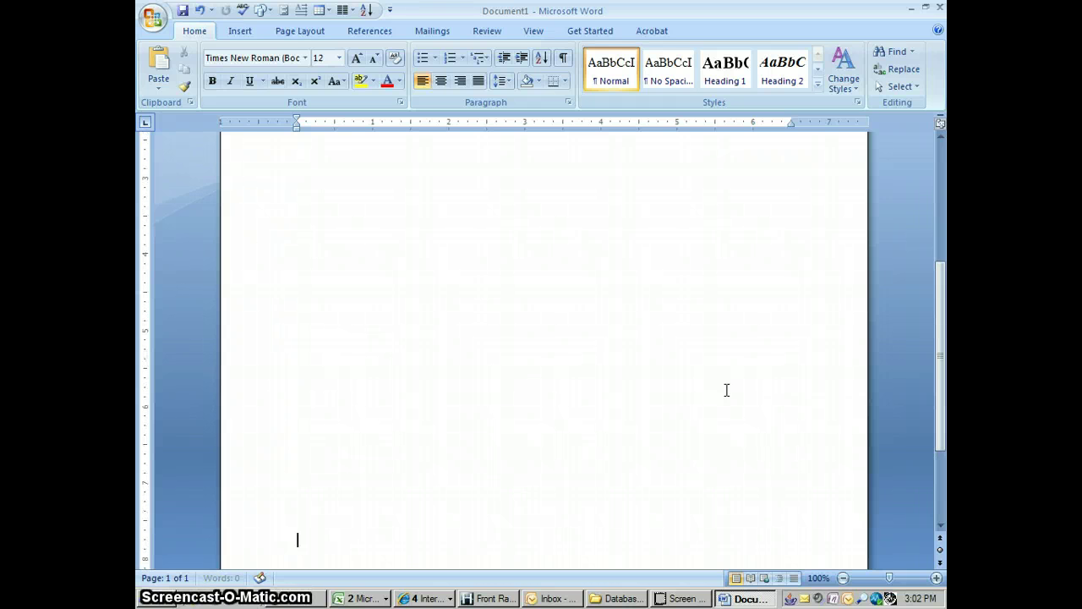
scroll(726, 389, "down", 2)
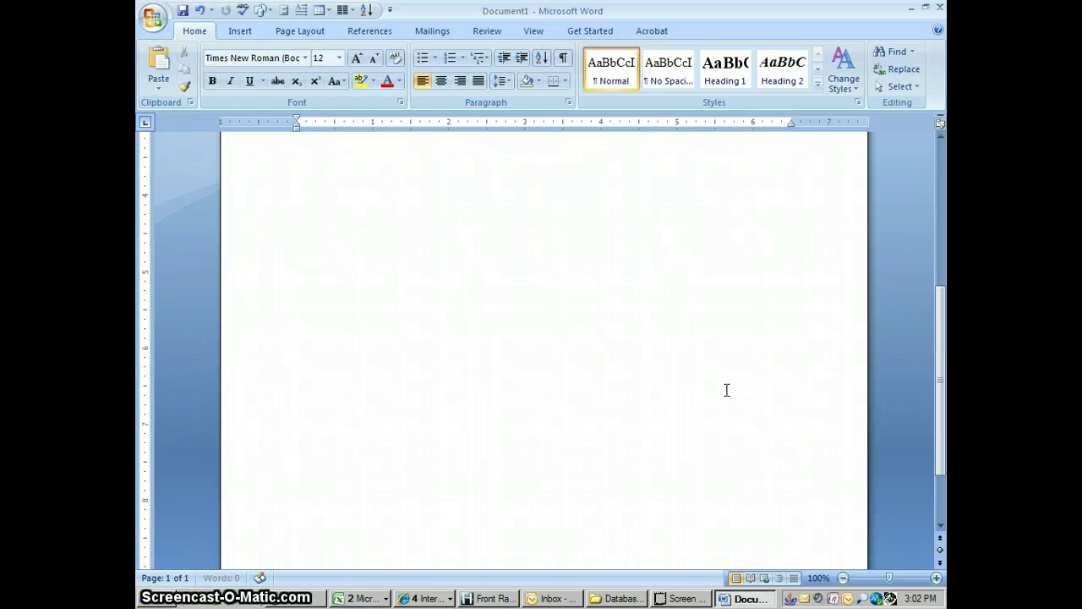
scroll(726, 389, "down", 6)
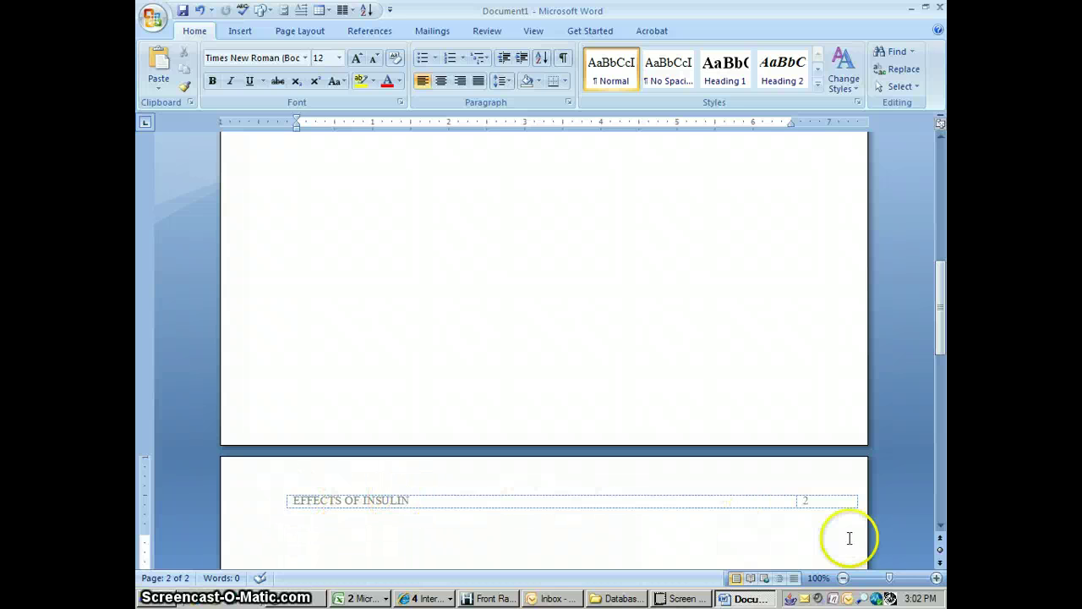
scroll(918, 520, "down", 10)
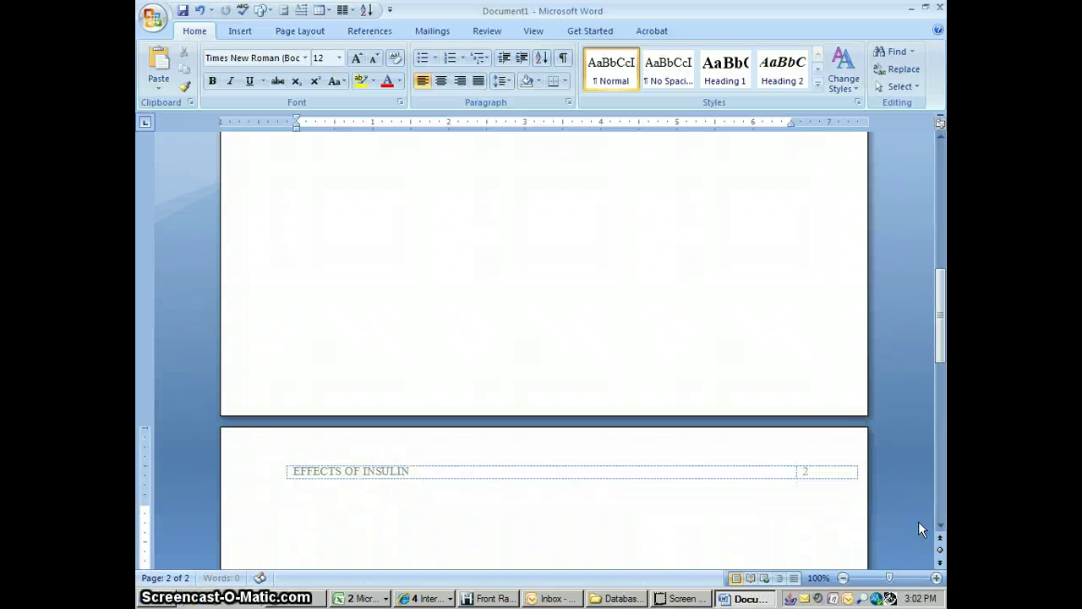
scroll(918, 520, "up", 10)
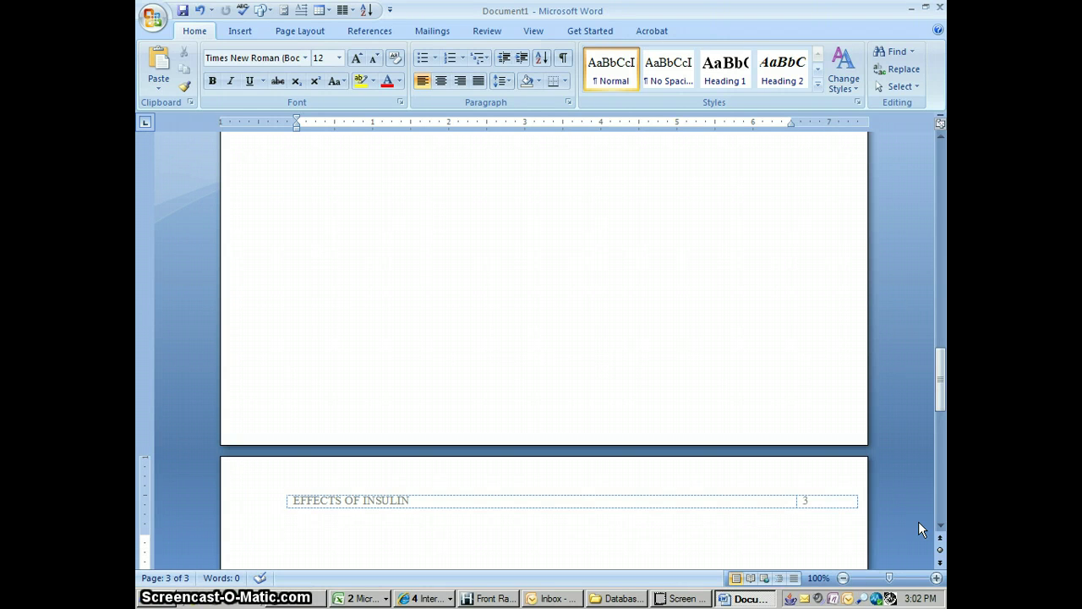
- Go back from page 3 to the start of the first page
scroll(918, 521, "down", 15)
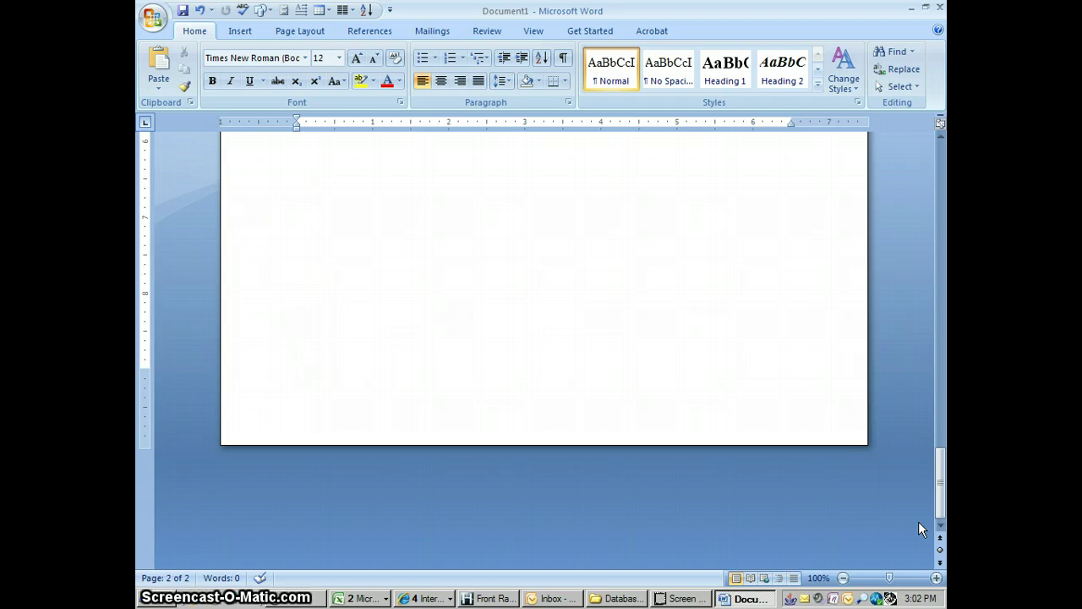
key("Up")
key("Up")
key("Up")
key("Up")
key("Up")
key("Up")
key("Up")
key("Up")
key("Up")
key("Up")
key("Up")
key("Up")
key("Up")
key("Up")
key("Up")
key("Up")
key("Up")
key("Up")
key("Up")
key("Up")
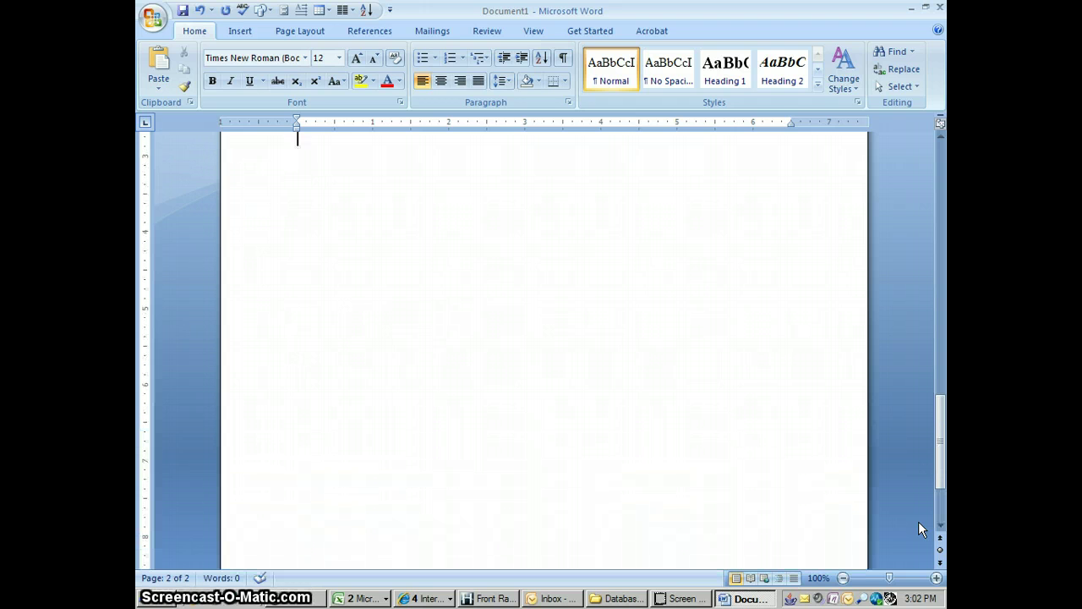
key("Up")
key("Up")
key("Up")
key("Up")
key("Up")
key("Up")
key("Up")
key("Up")
key("Up")
key("Up")
key("Up")
key("Up")
key("Up")
key("Up")
key("Up")
key("Up")
key("Up")
key("Up")
key("Up")
key("Up")
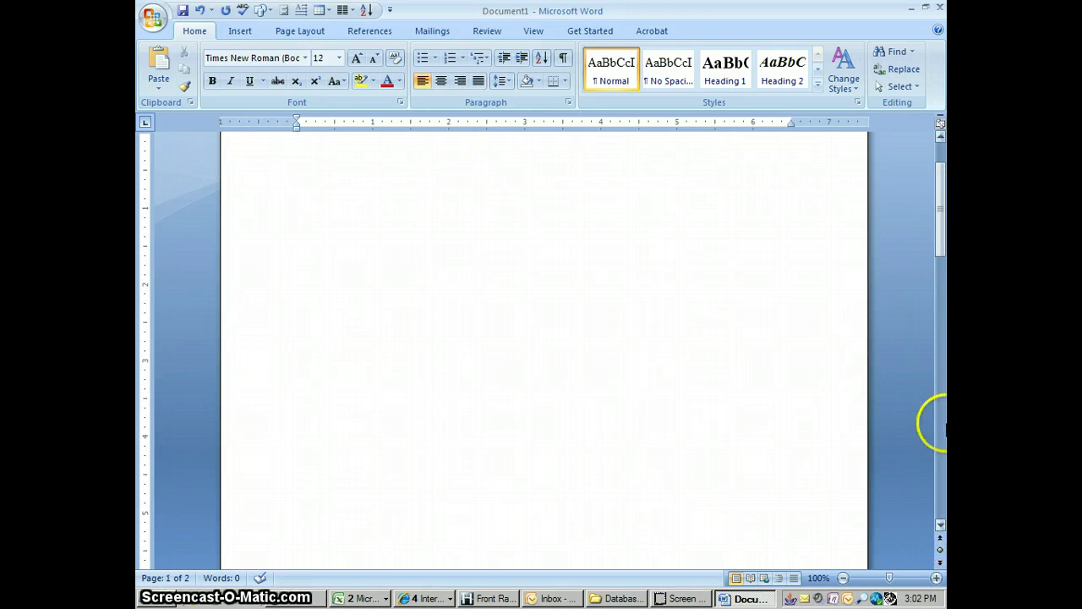
left_click_drag(943, 222, 944, 181)
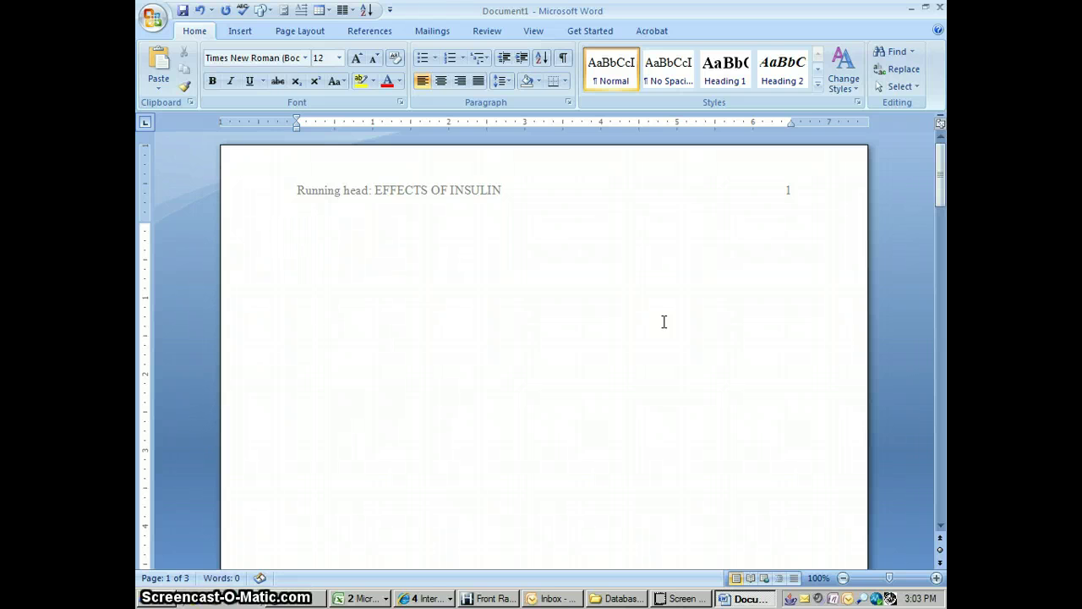
- Enter the centered title "Effects of Insulin" a few lines down on the first page
key("Return")
left_click(442, 82)
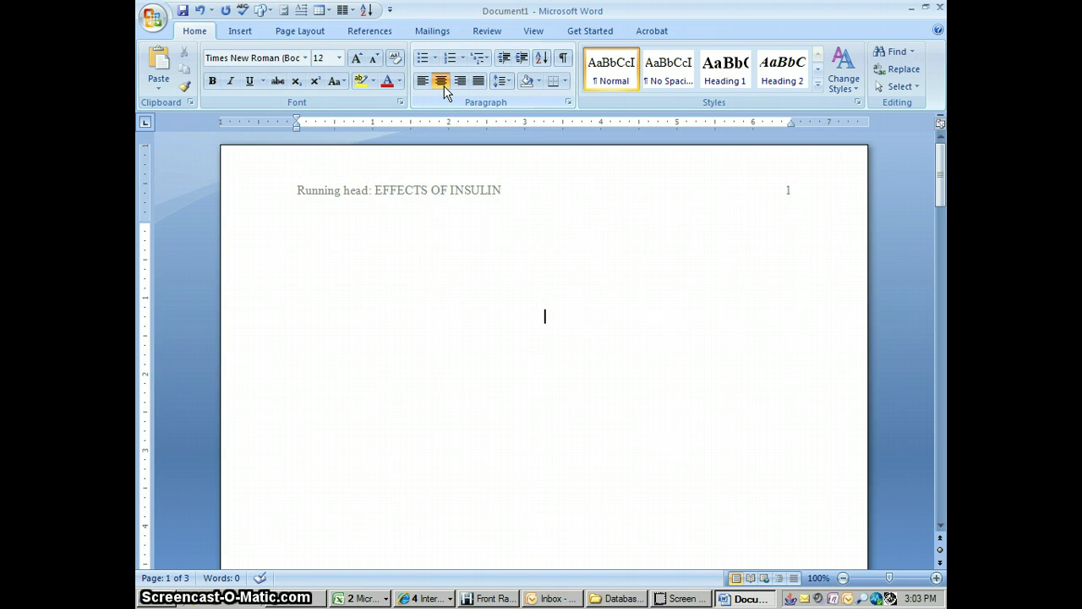
type("Effe")
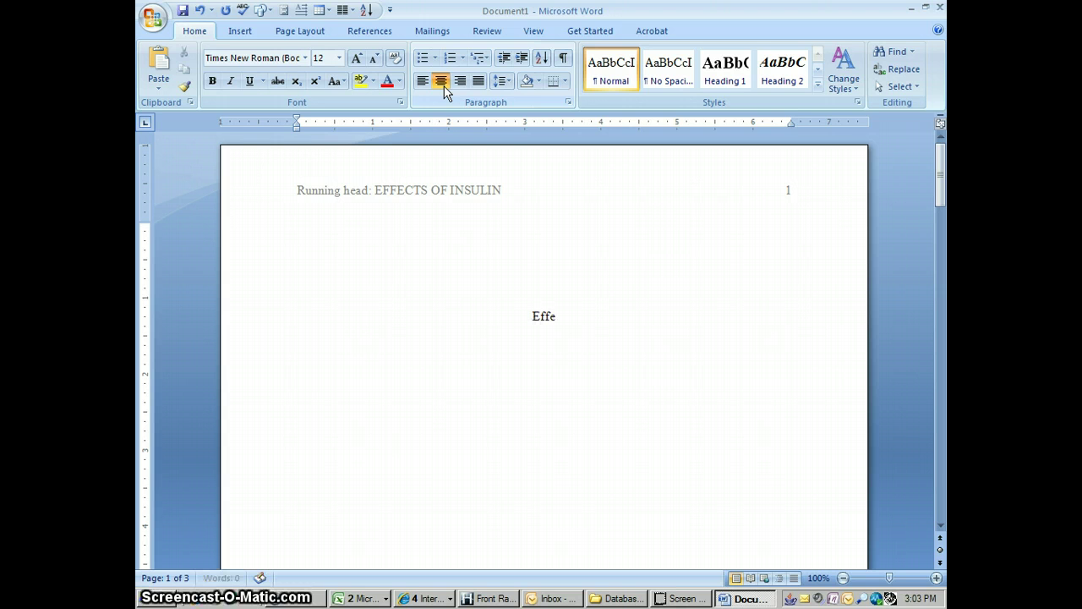
type("cts of Insulin")
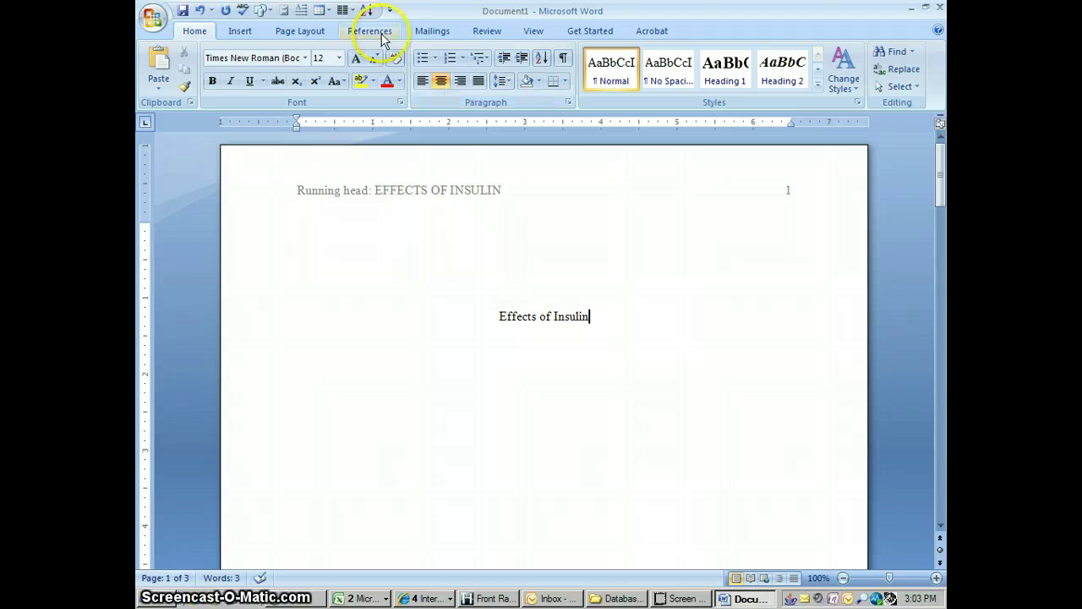
- Set the title paragraph's line spacing to Double
left_click(568, 103)
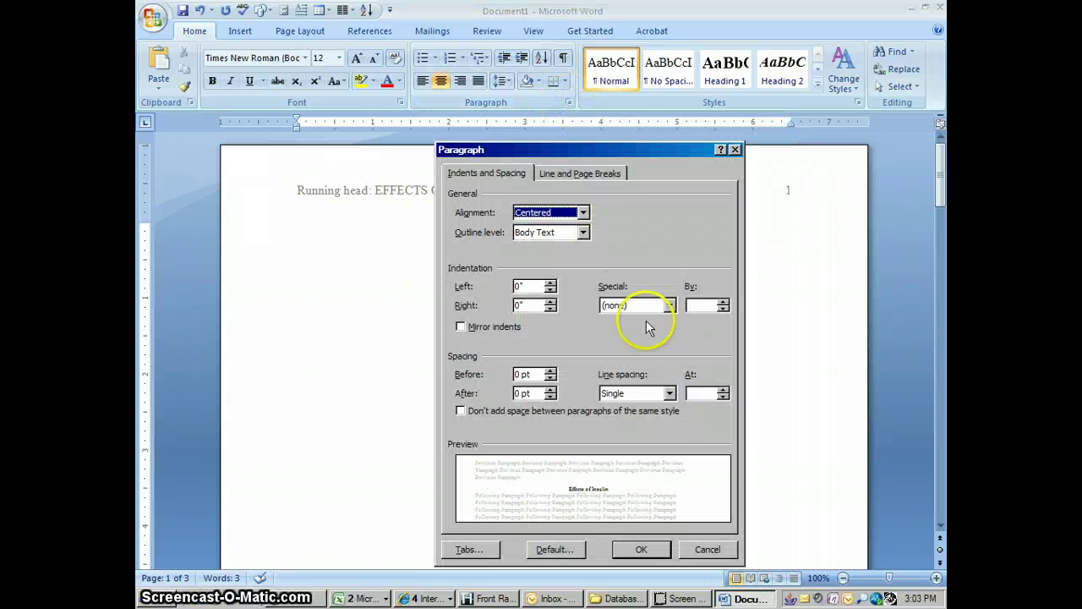
left_click(669, 394)
left_click(629, 428)
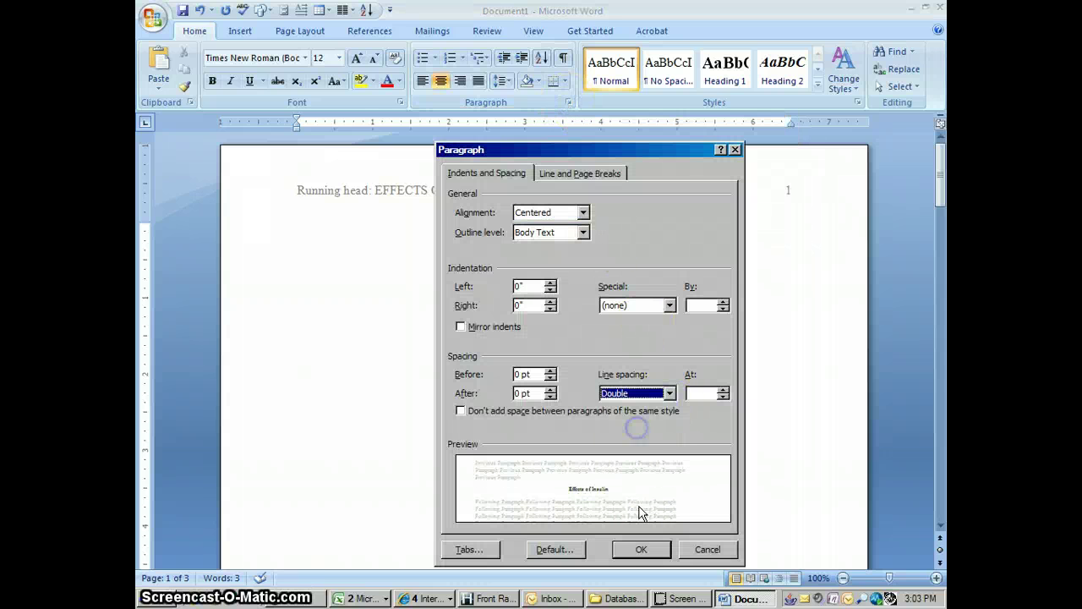
left_click(642, 549)
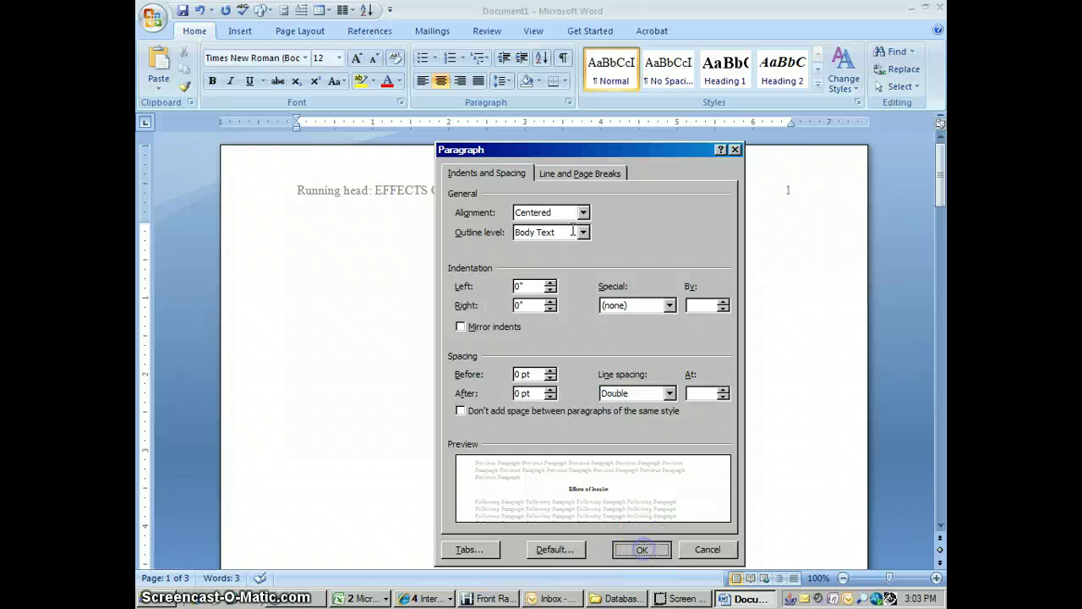
left_click(569, 104)
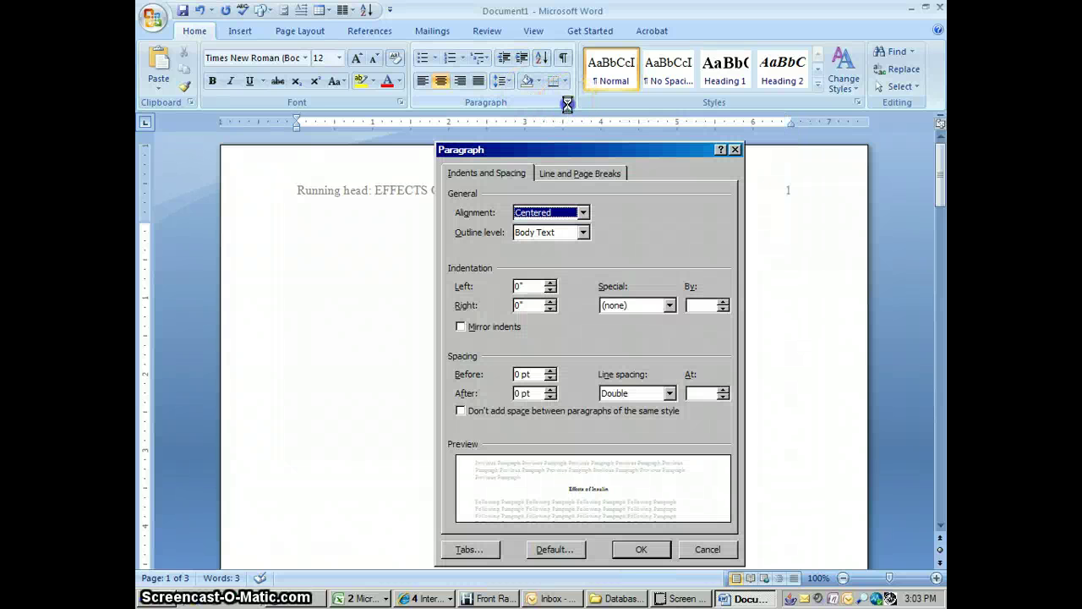
left_click(672, 394)
left_click(652, 418)
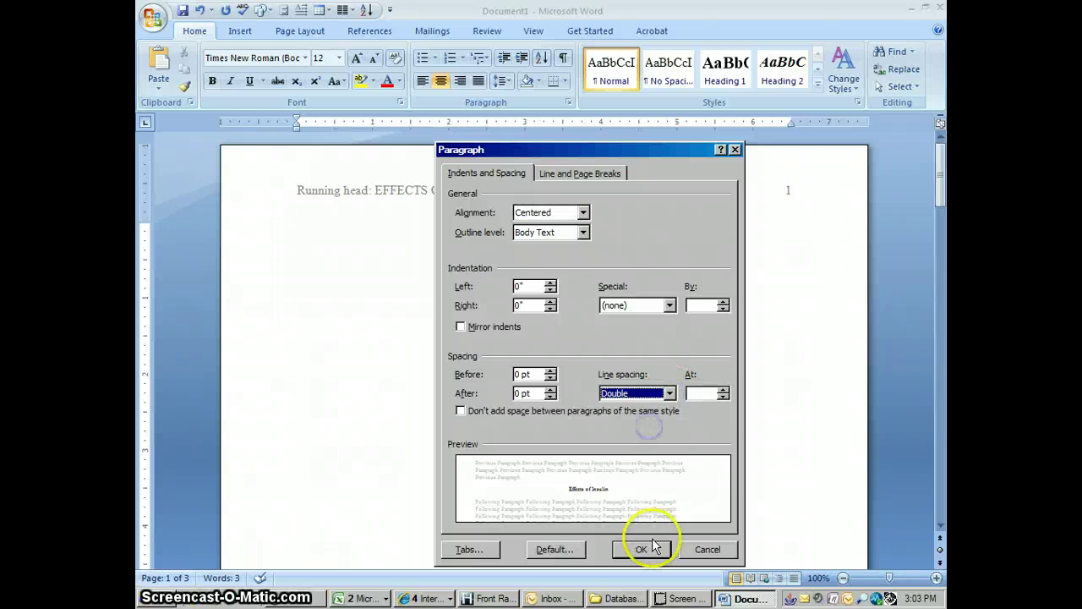
left_click(648, 548)
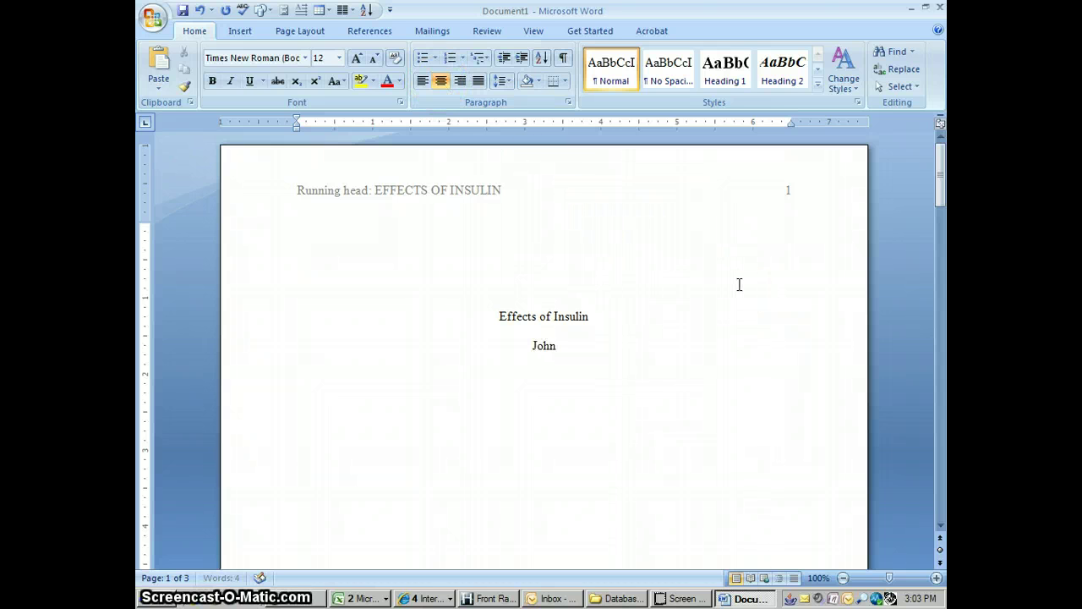
- Enter the author's full name and "Front Range Community College" on separate centered lines below the title
type("Smith")
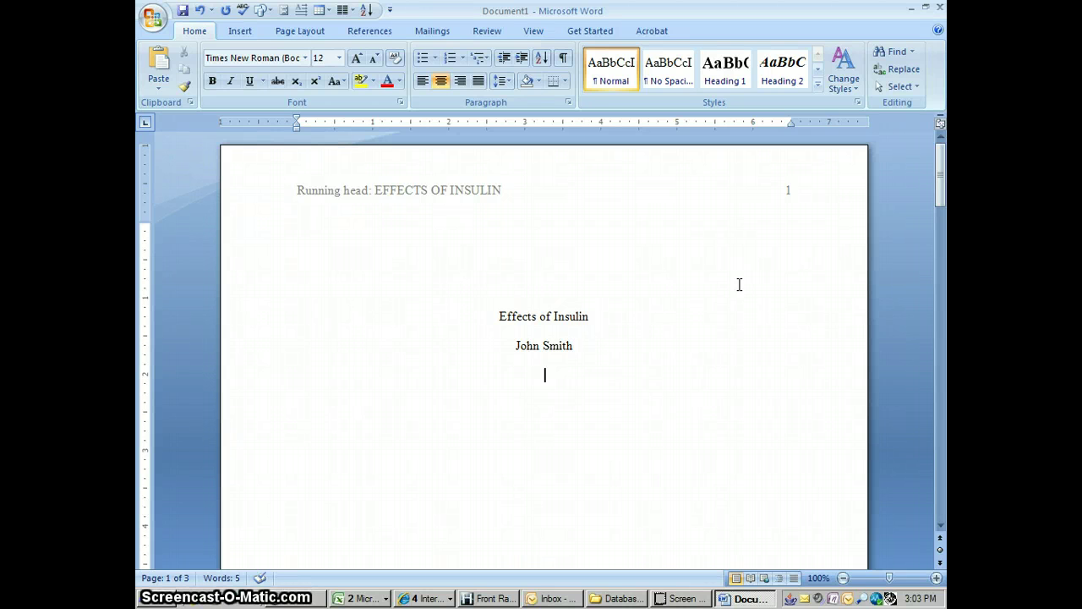
type("Range co")
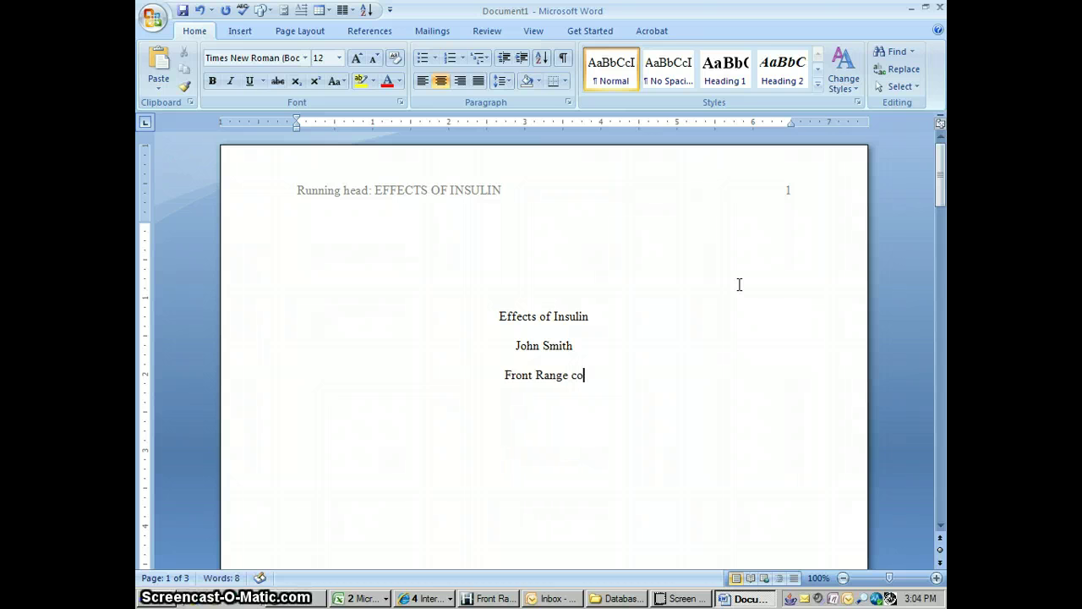
key("BackSpace")
key("BackSpace")
type("Communi")
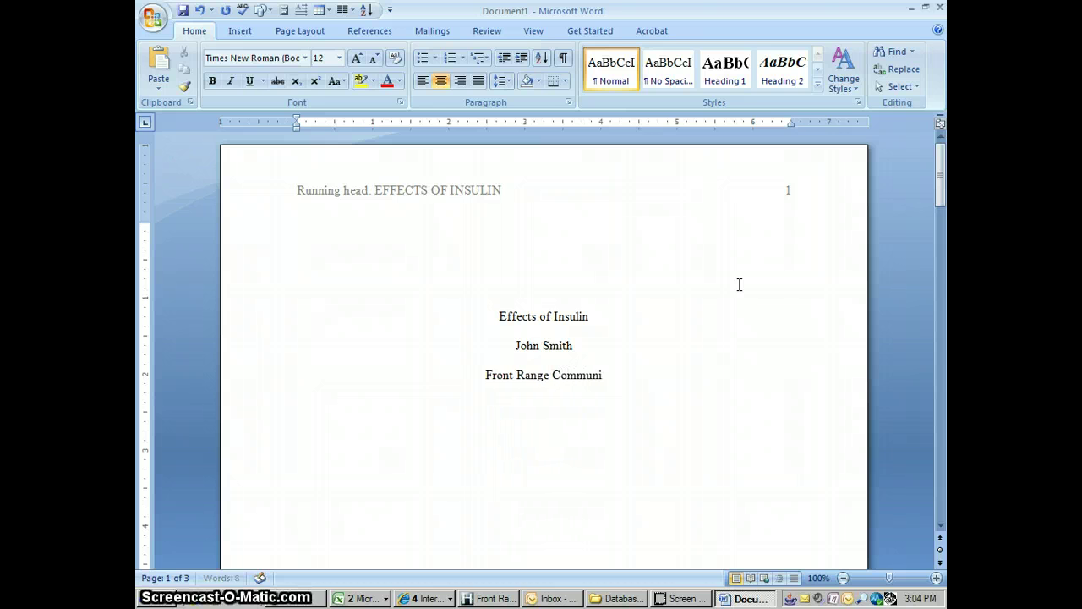
type("ty College")
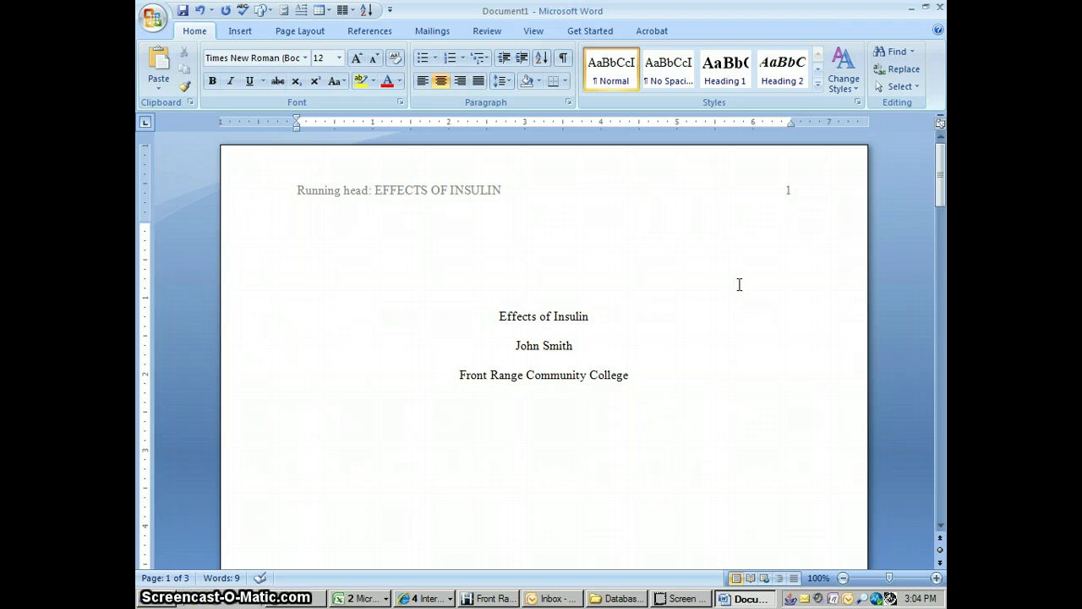
- Center a blank line a few lines below the college name on the title page
key("Return")
key("Return")
key("Return")
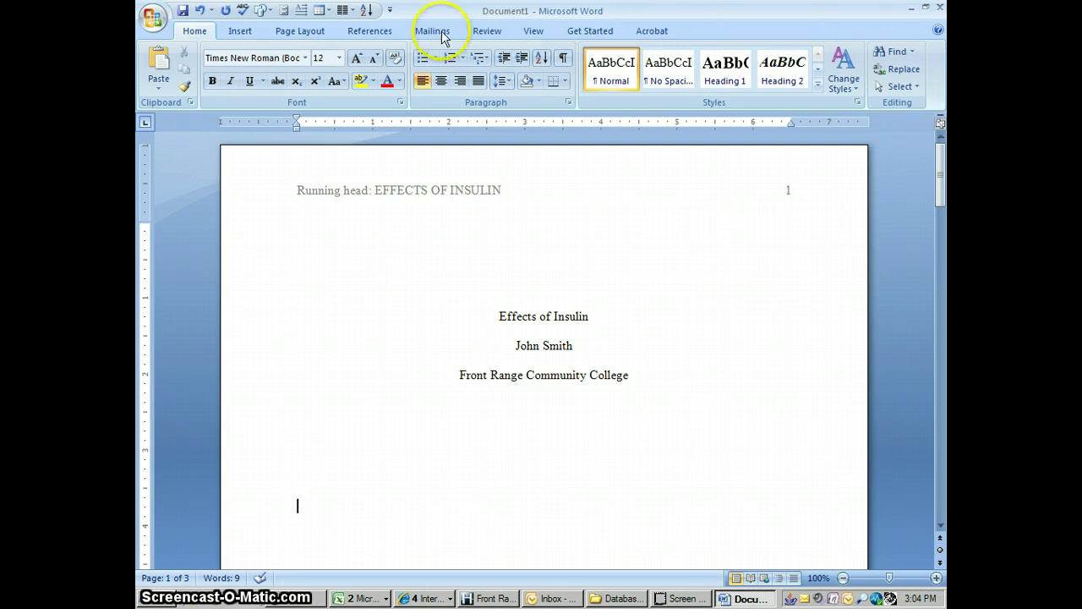
left_click(440, 80)
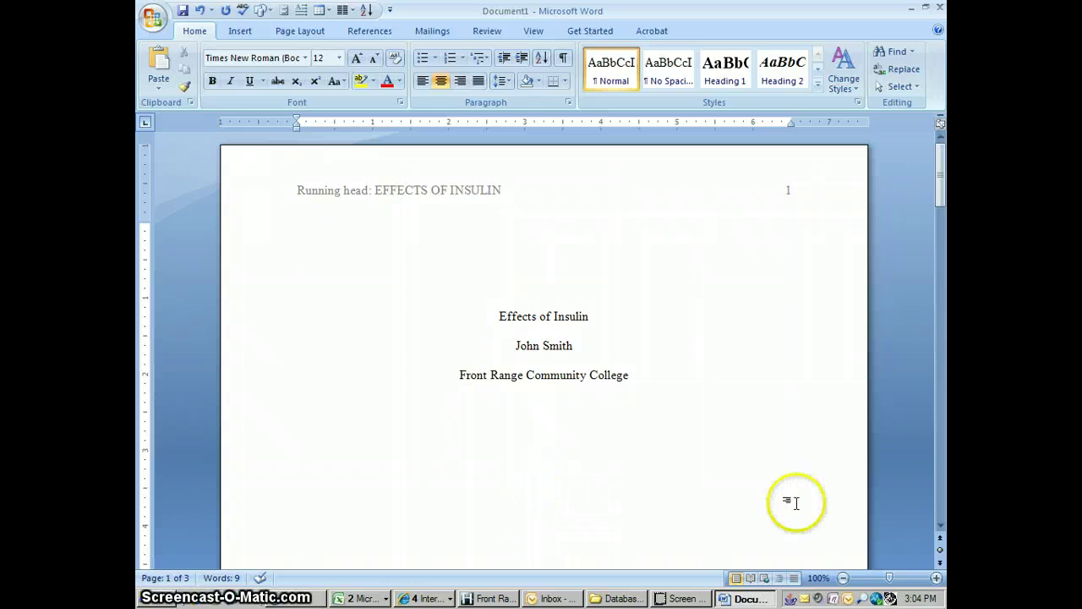
- Enter the centered heading "Abstract" on page 2, followed by a new line
left_click(940, 526)
left_click(940, 526)
left_click(940, 526)
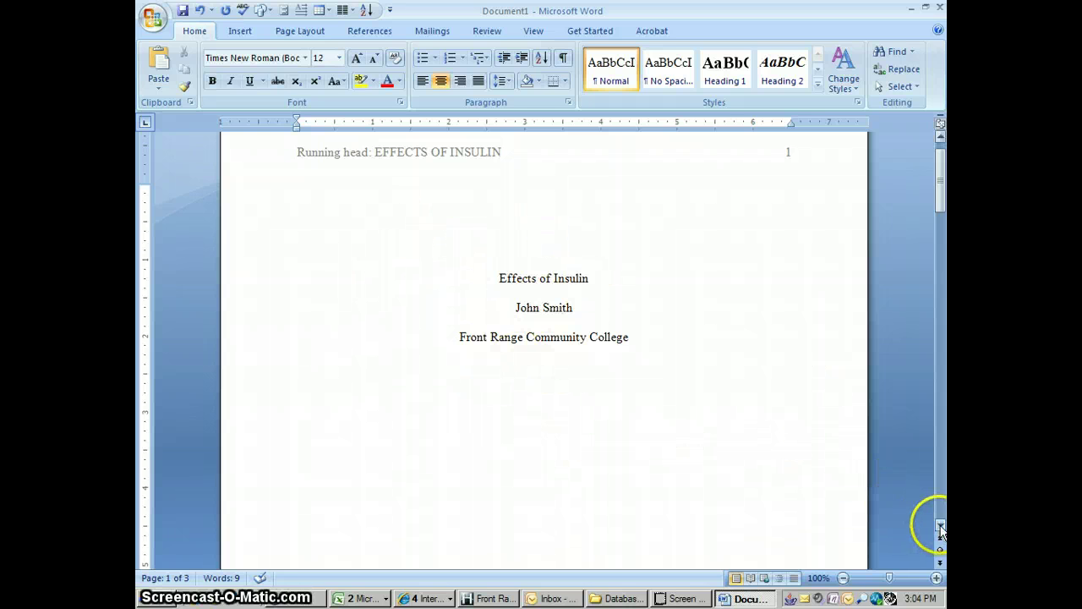
left_click_drag(940, 529, 940, 528)
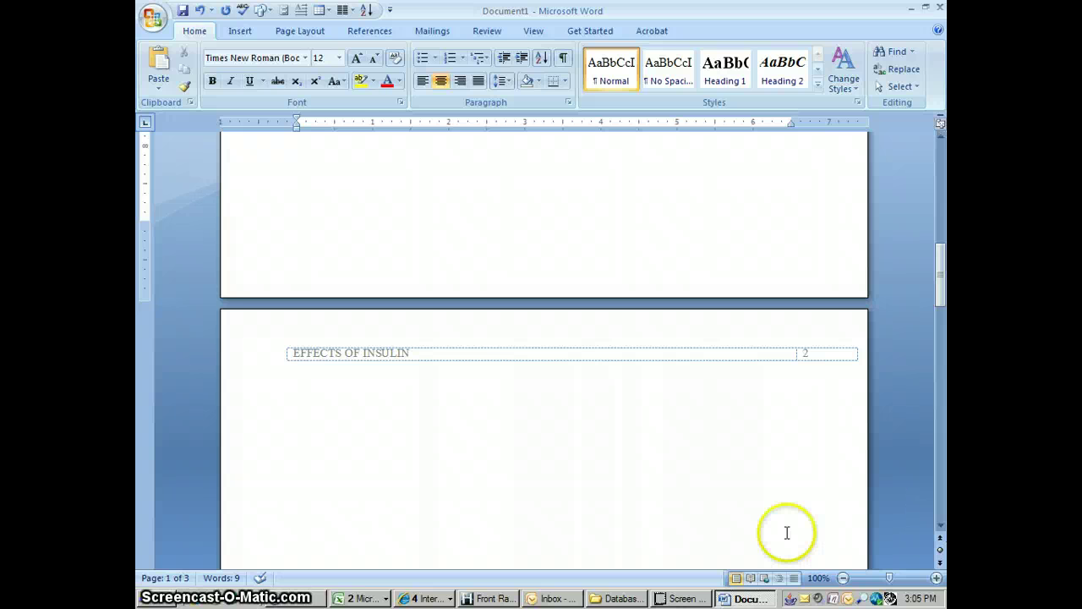
left_click(372, 409)
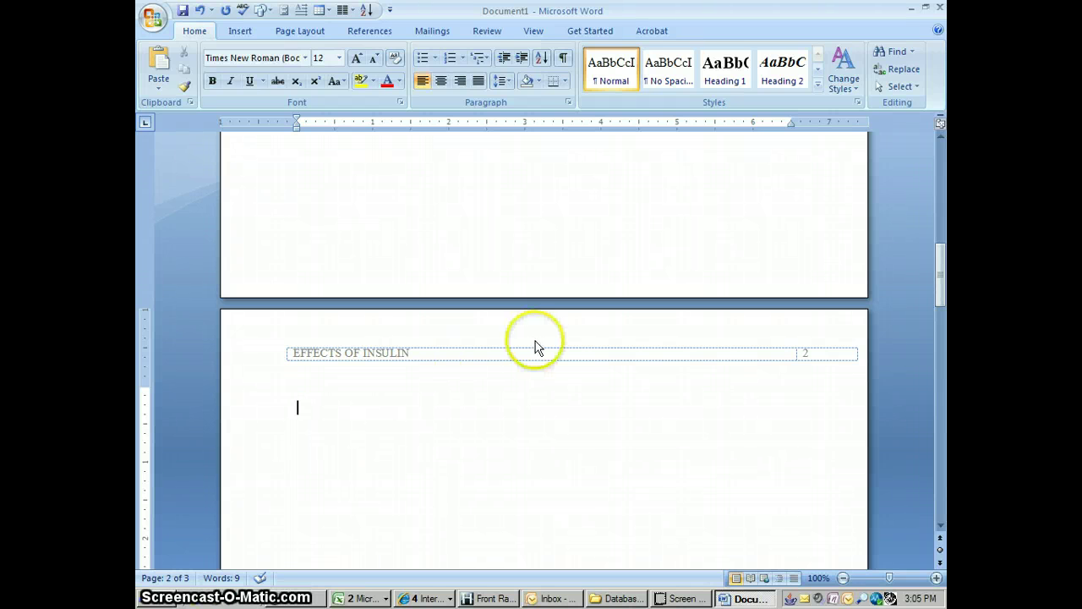
left_click(443, 83)
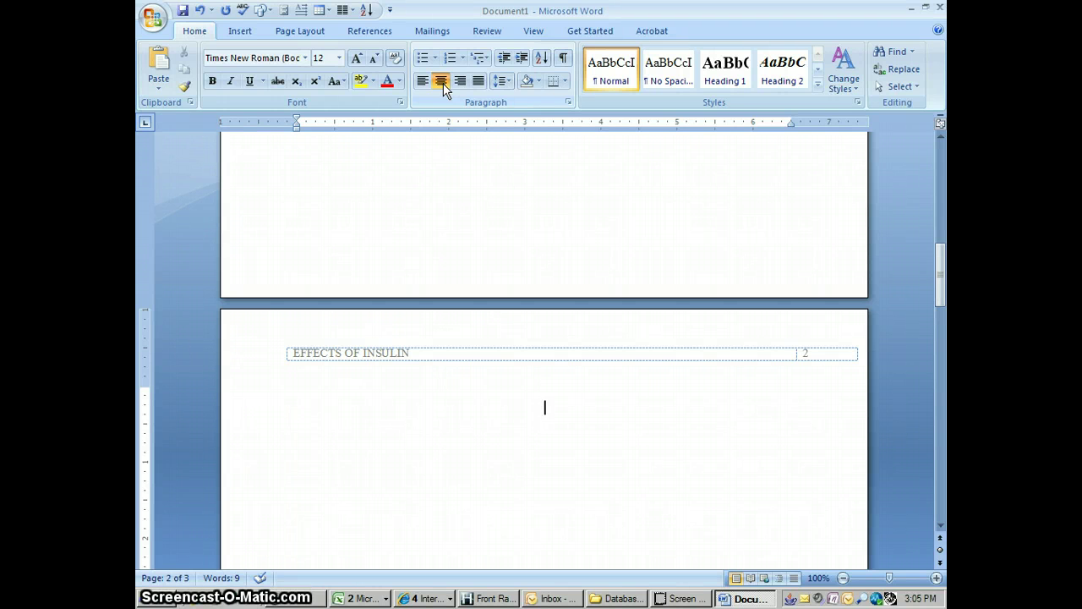
type("Abstra")
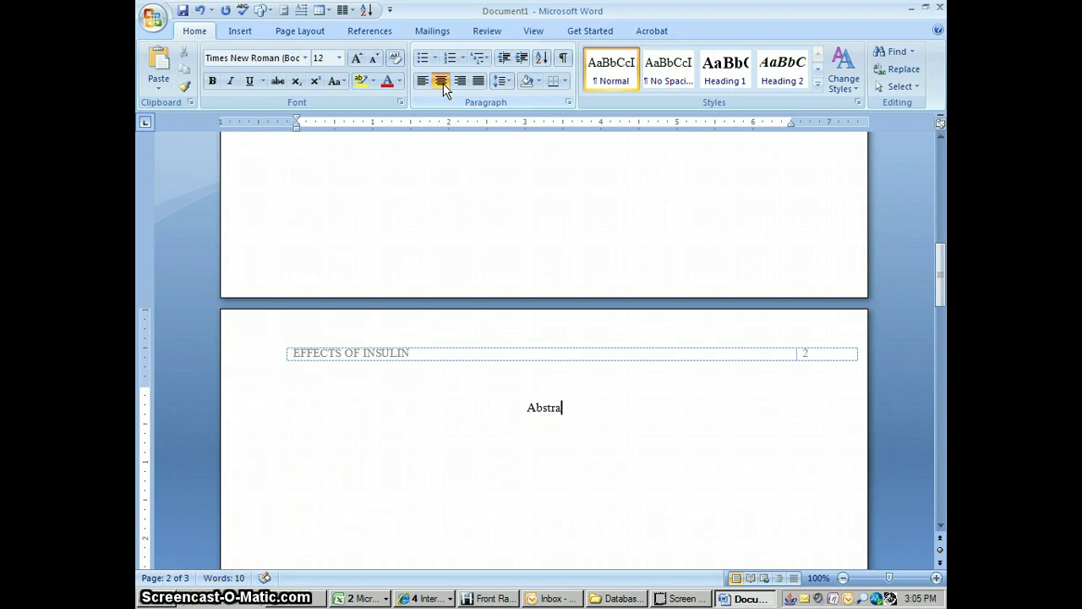
type("ct")
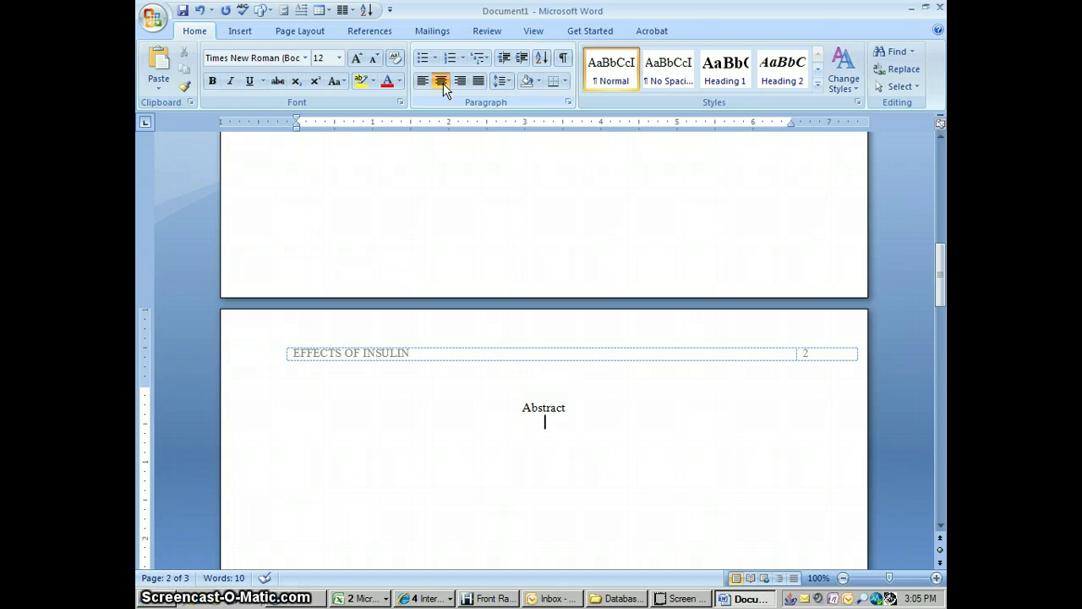
- Set the line spacing of the new line under the Abstract heading to Double
left_click(568, 102)
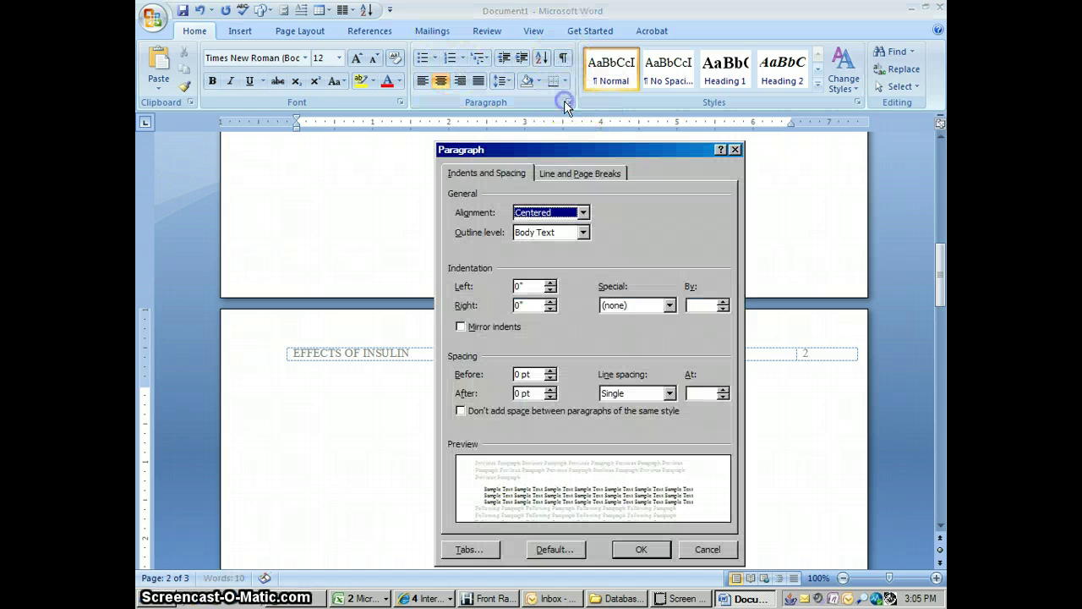
left_click(670, 393)
left_click(628, 429)
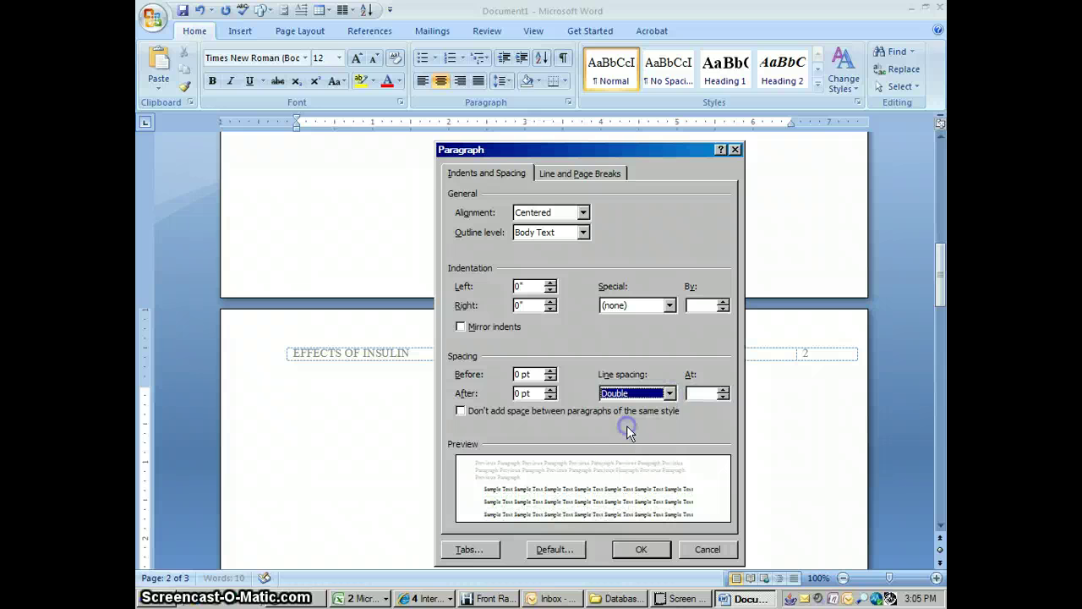
left_click(641, 549)
- Delete the blank line above the Abstract heading and return to the end of the heading
left_click(552, 392)
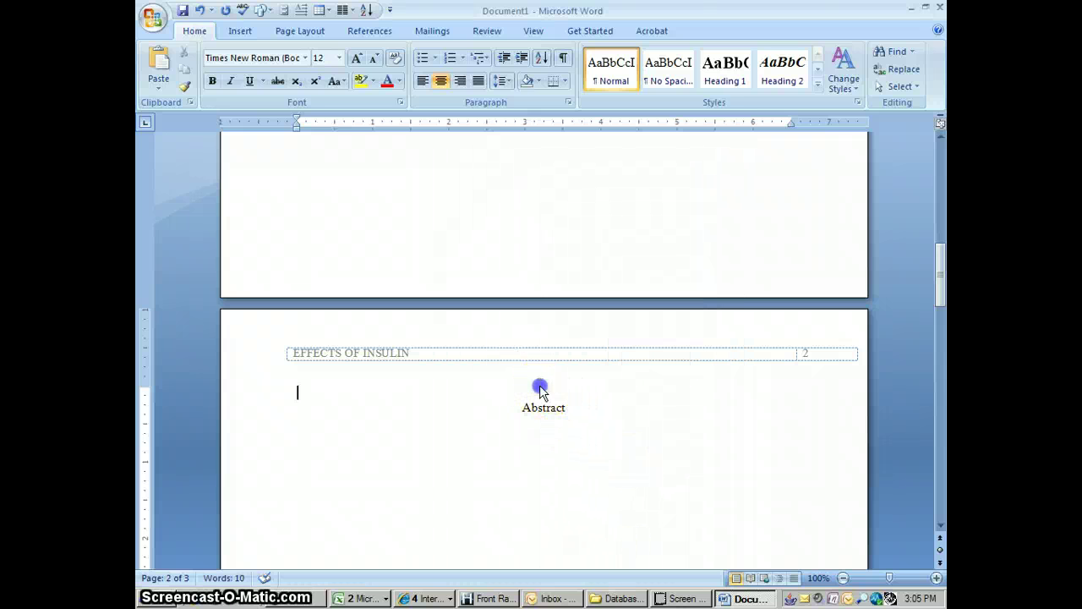
key("Delete")
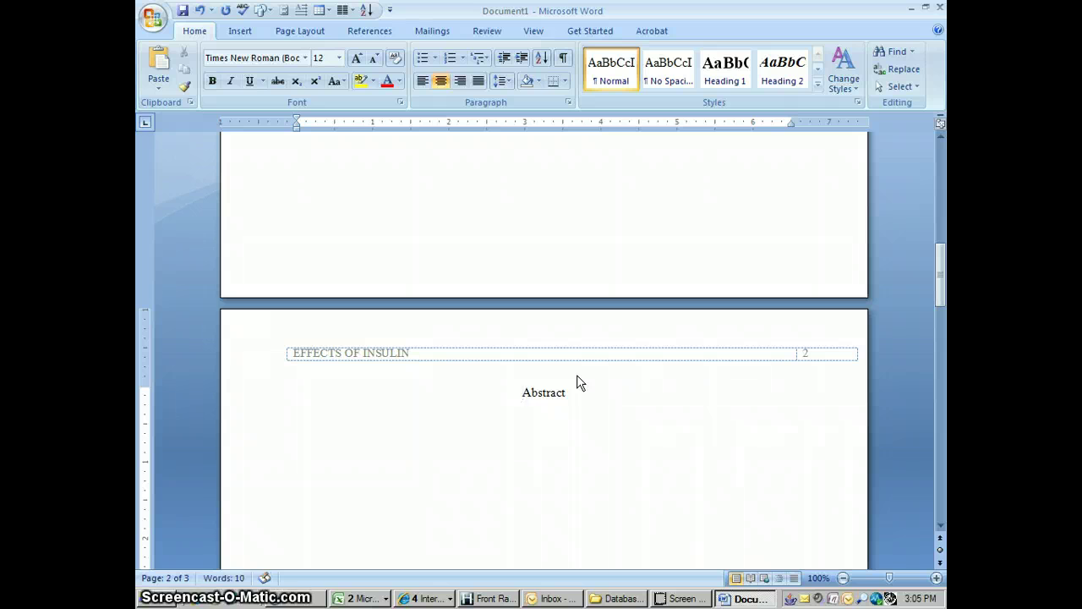
left_click(576, 391)
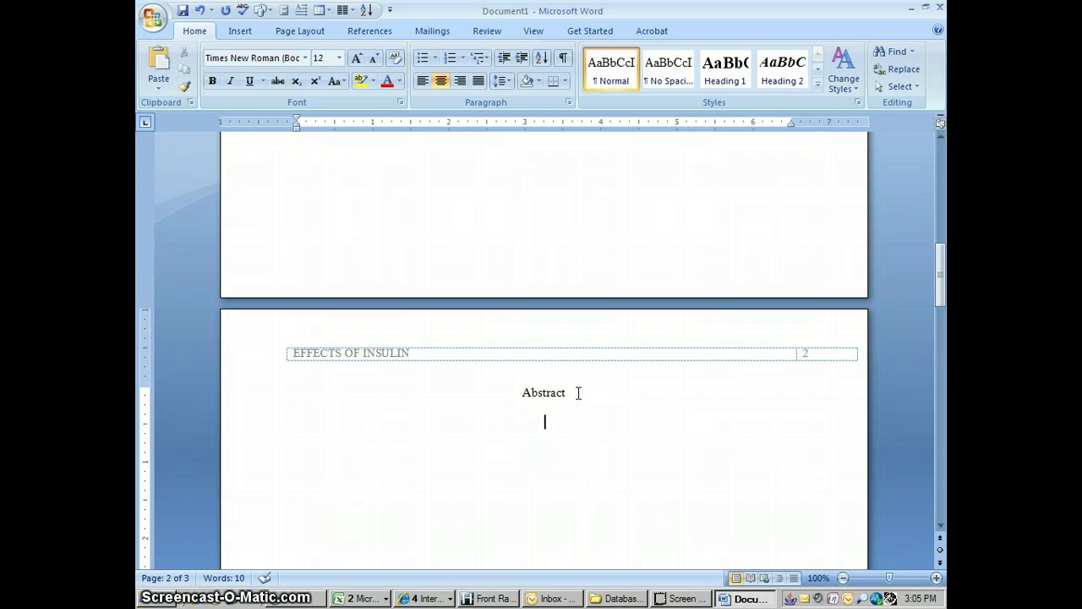
- Left-align the line under the Abstract heading and set its line spacing to Double
left_click(427, 81)
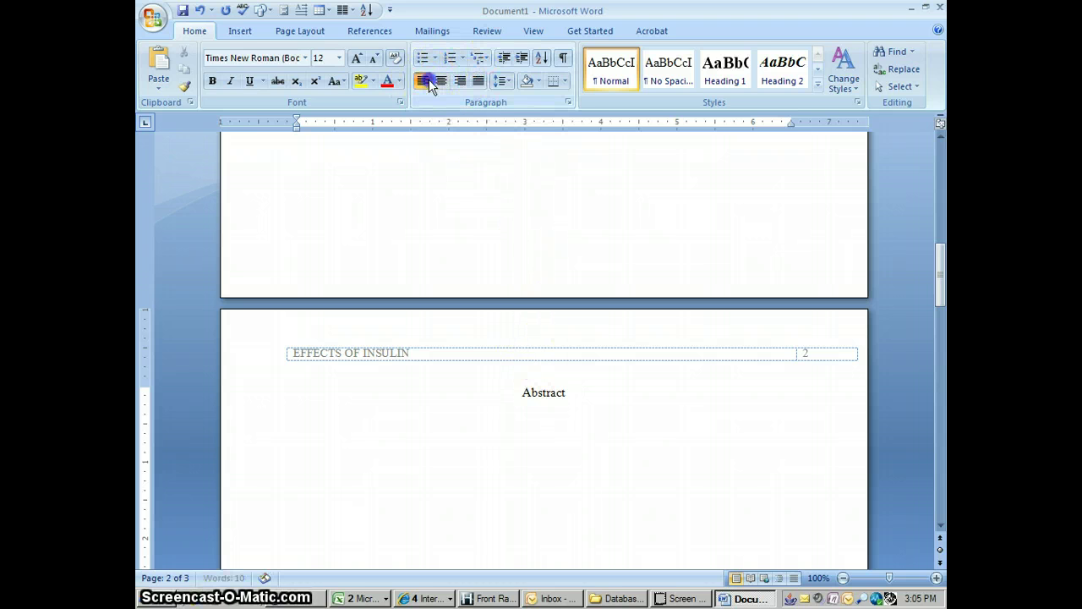
left_click(569, 101)
left_click(668, 393)
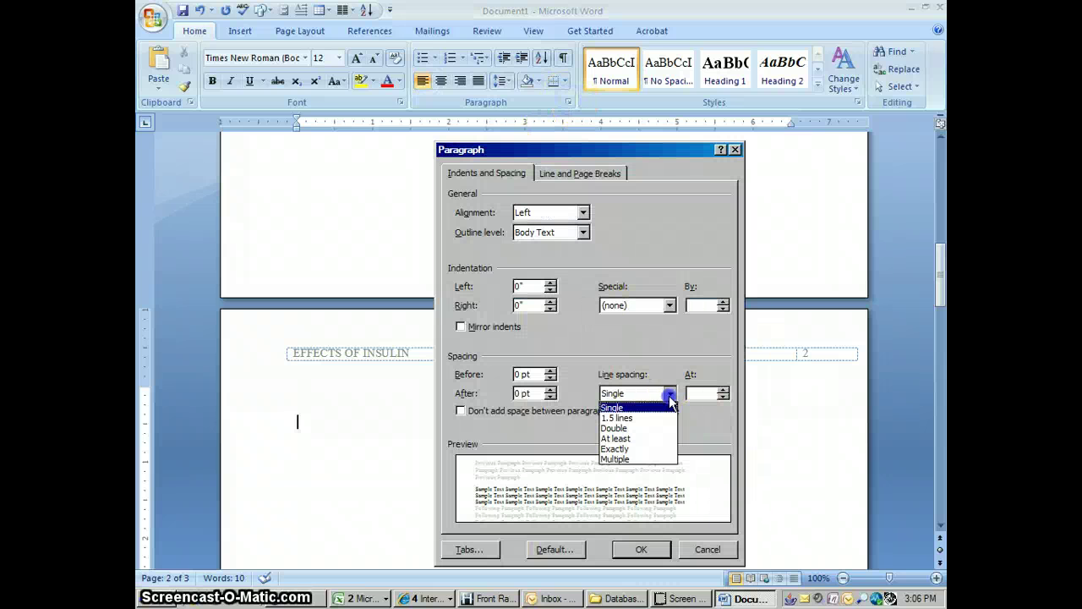
left_click(641, 425)
left_click(641, 549)
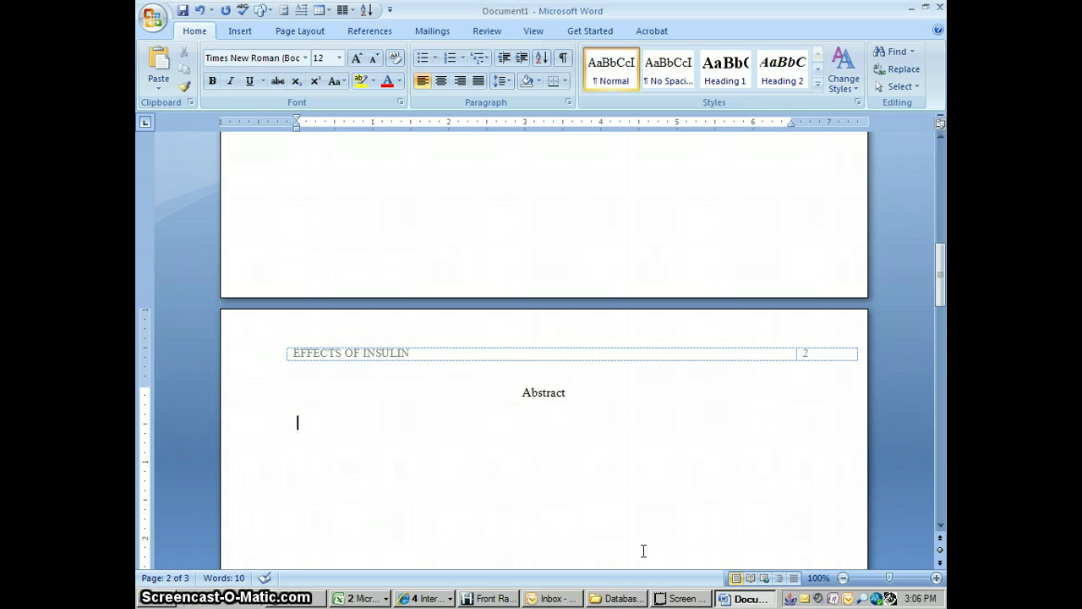
- Enter the first abstract sentence, "This paper examines the effects of insulin on patients with type two diabetes."
type("This")
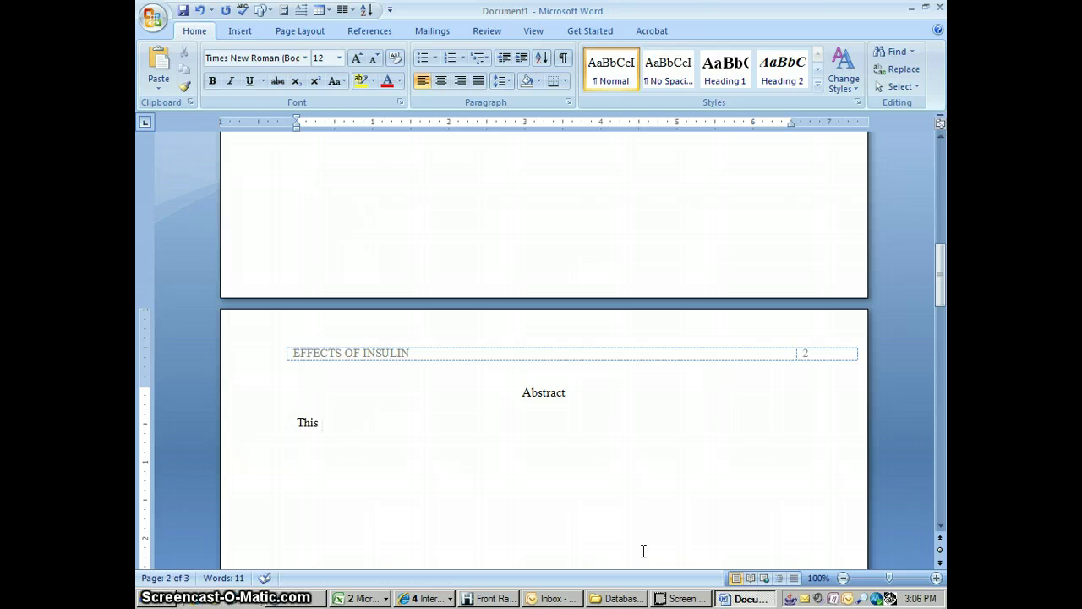
type(" paper examines ")
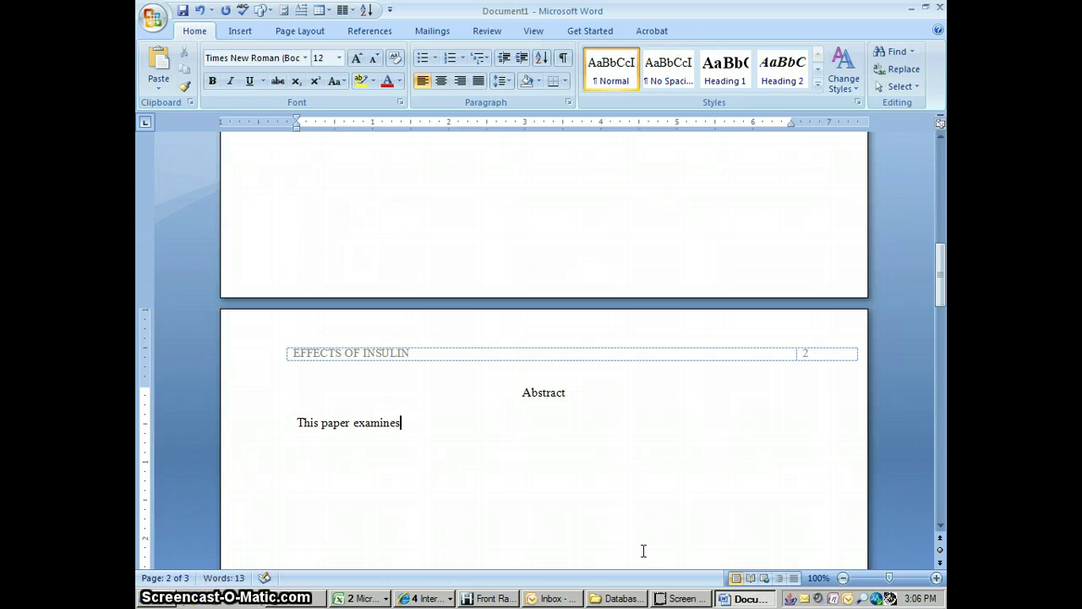
type("the effects of insuli")
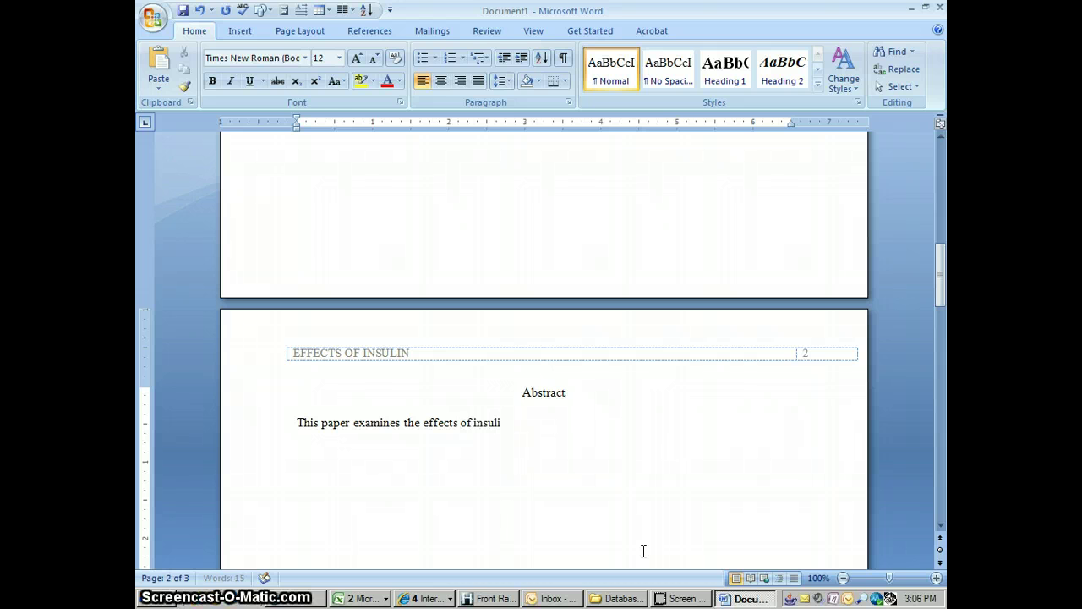
type("n on patients with type")
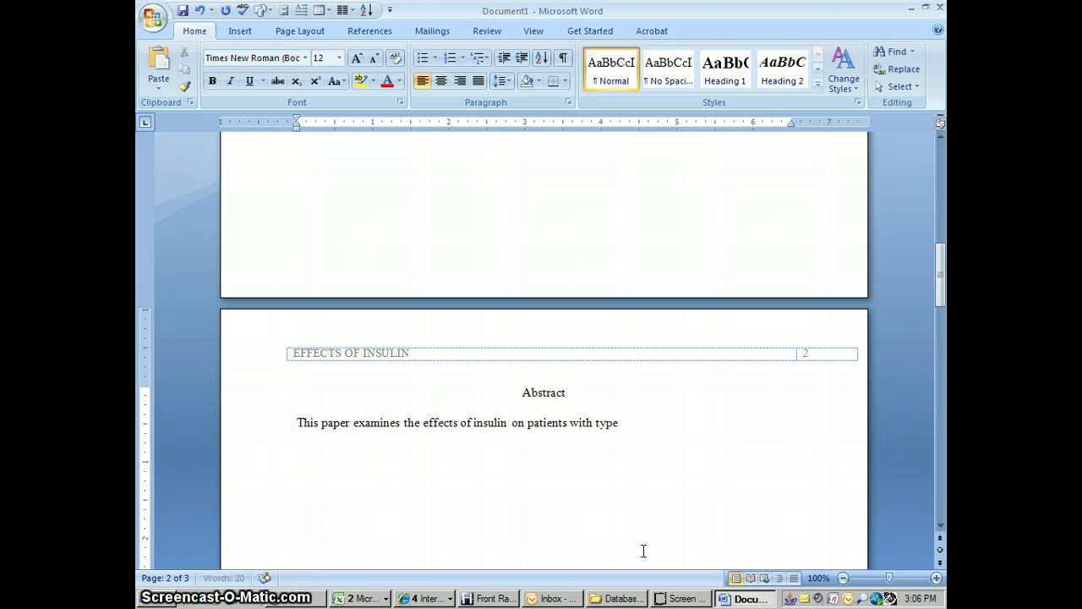
type(" two diab")
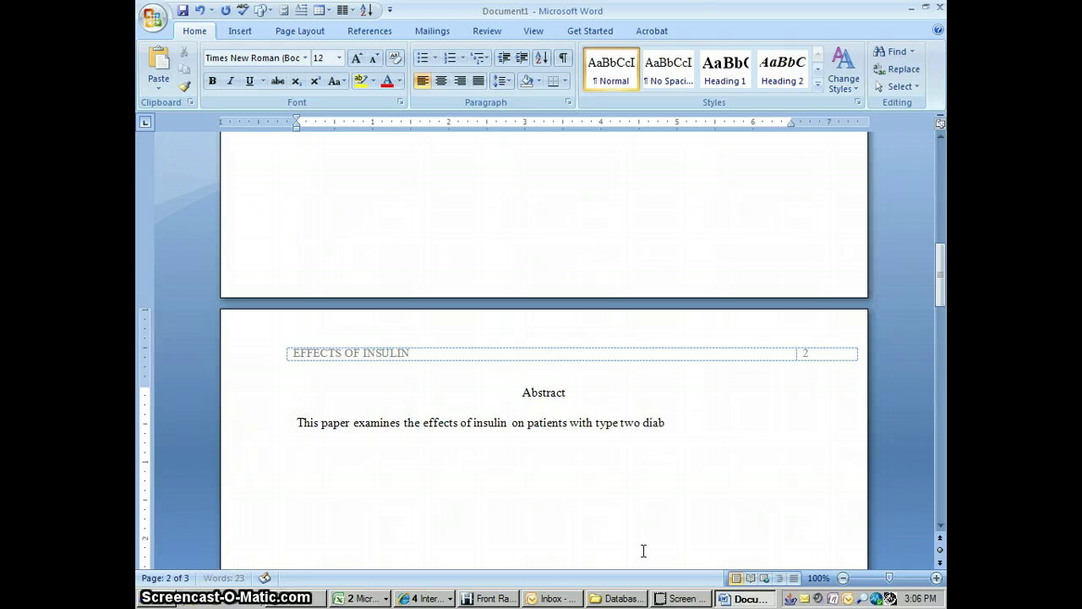
type("etes.  The su")
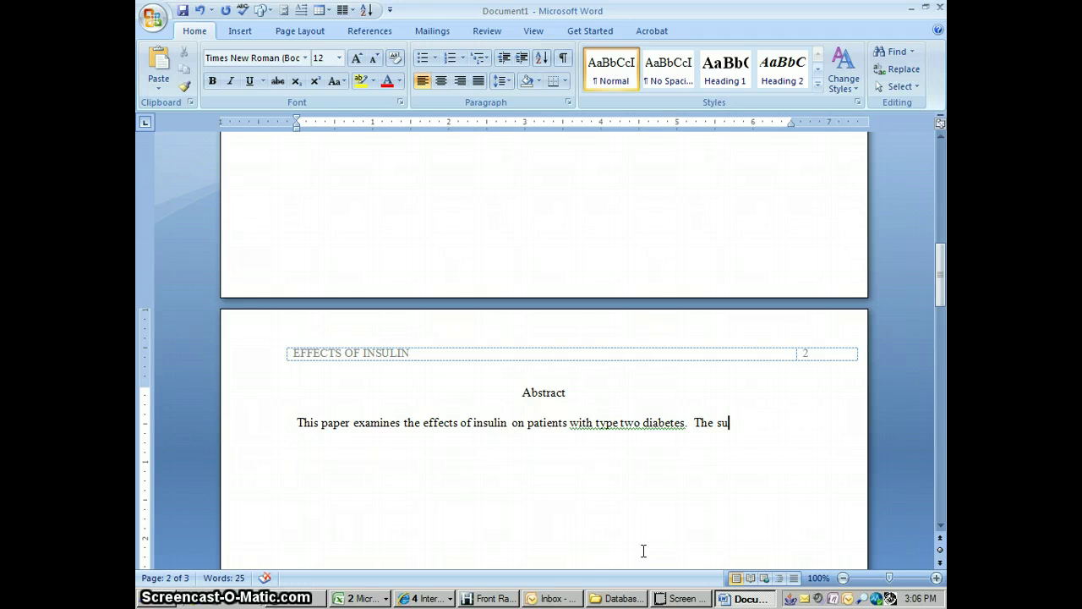
- Complete the abstract with "The subjects studied were all adults between the ages of 25 and 25."
type("bjec")
type("ts studied")
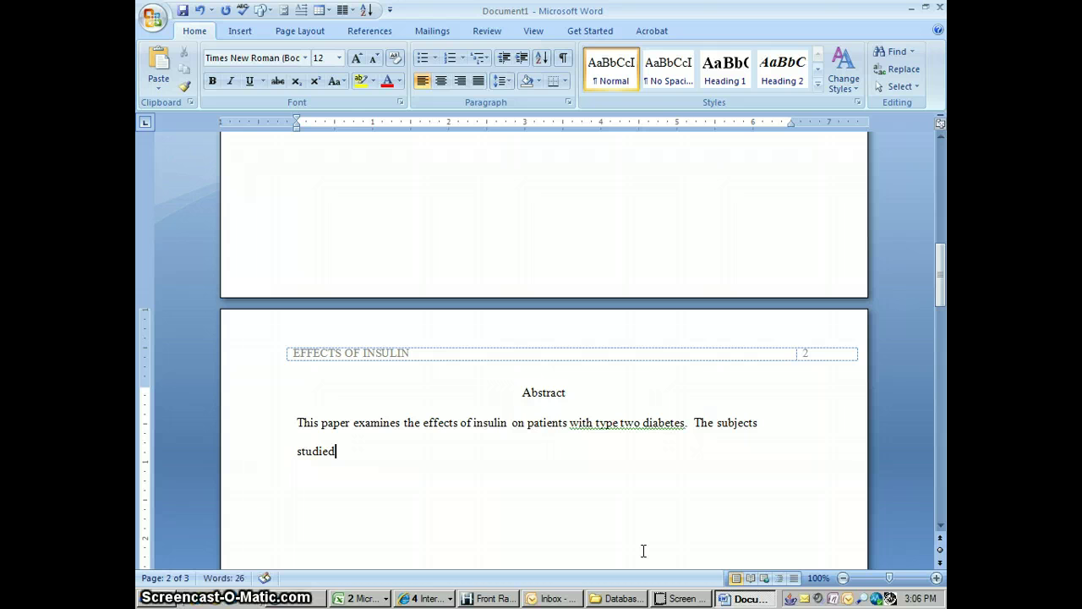
type(" were all ")
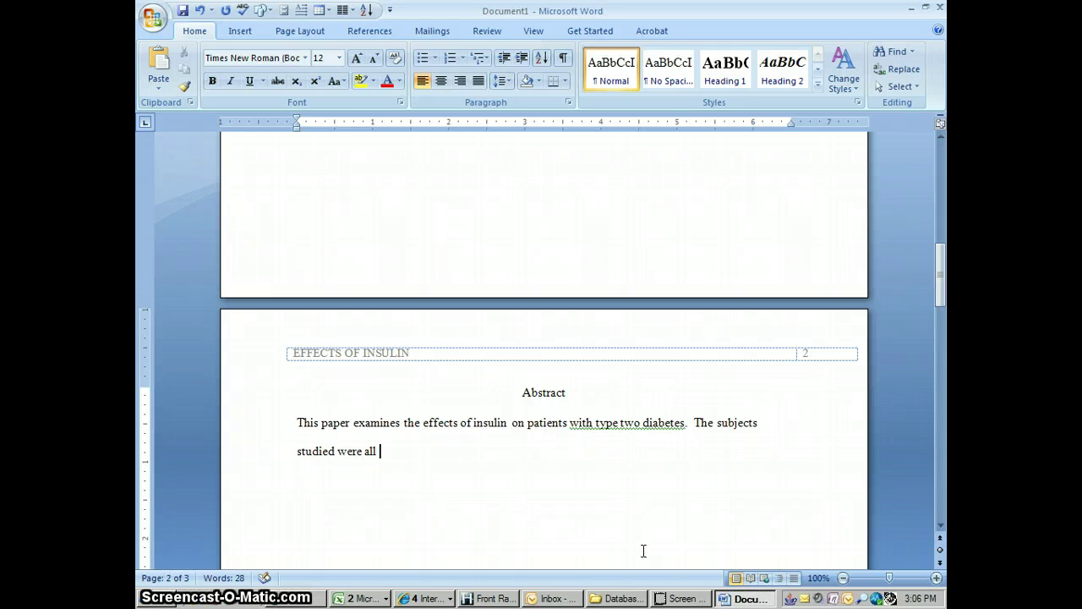
type("adults be")
key("BackSpace")
type("between the age")
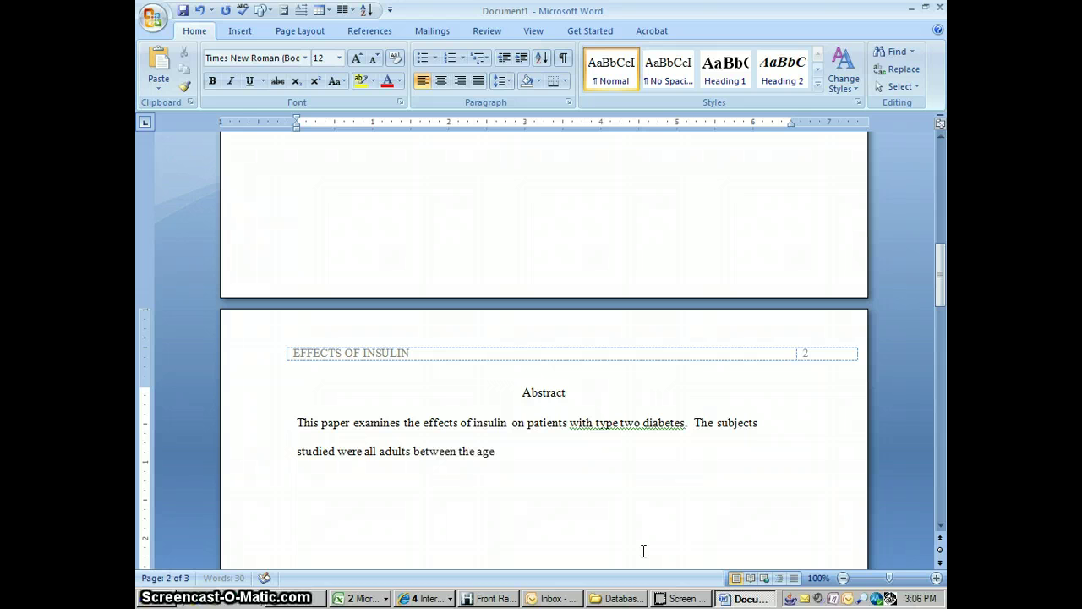
type("s of 25 and 25.")
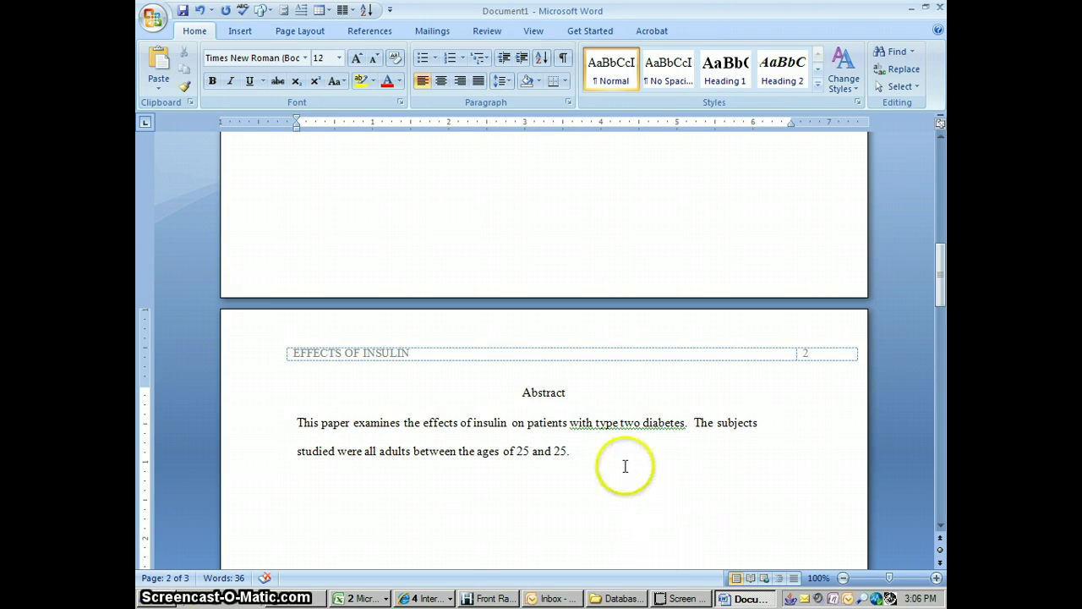
left_click(599, 428)
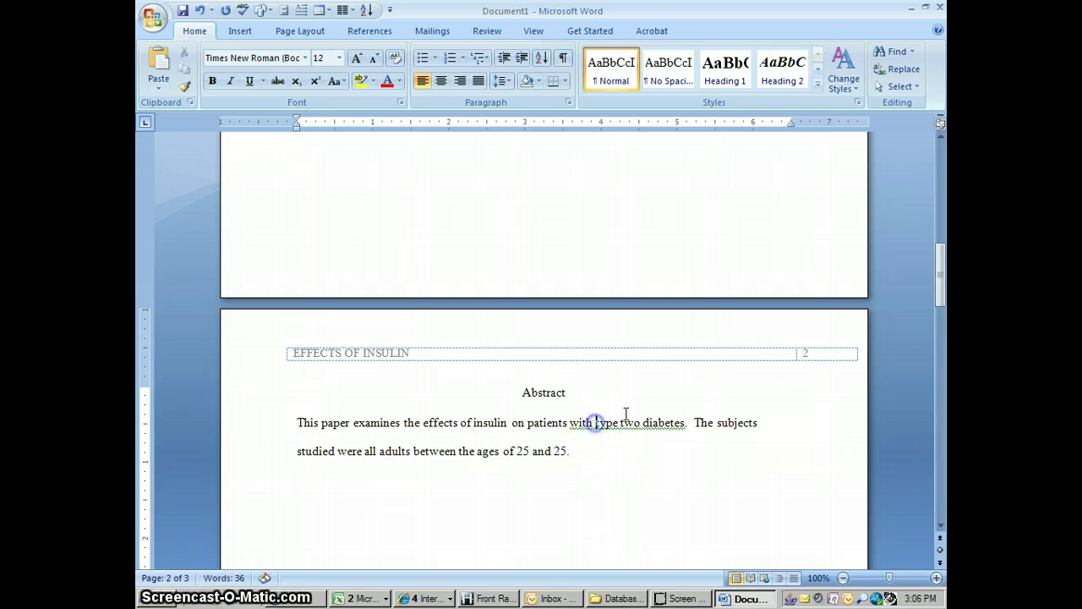
left_click(587, 451)
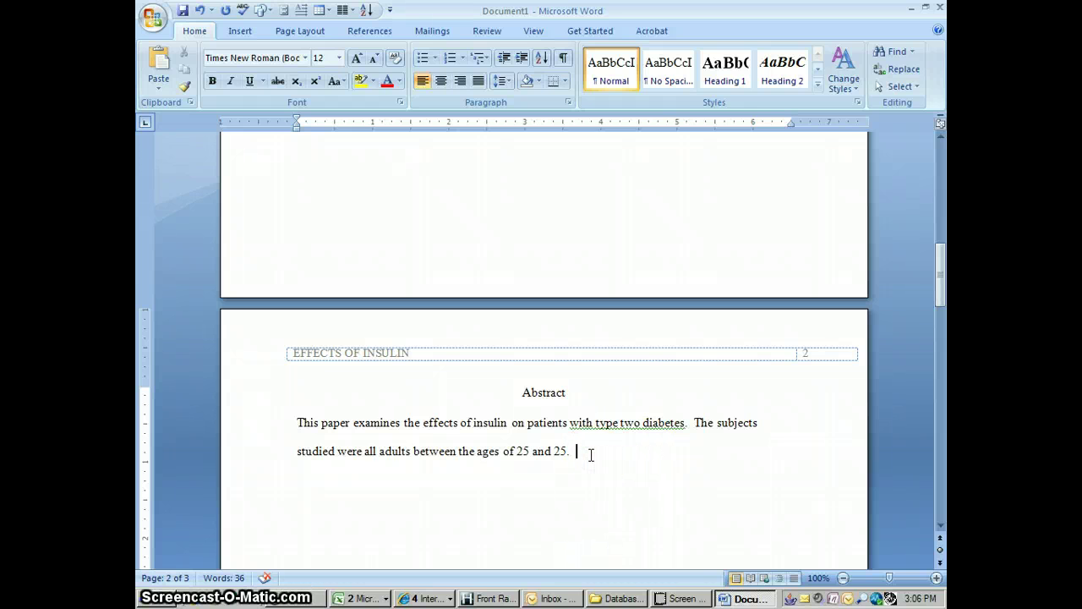
- Enter the centered title "Effects of Insulin" on the first line of page 3
left_click(940, 529)
left_click(940, 530)
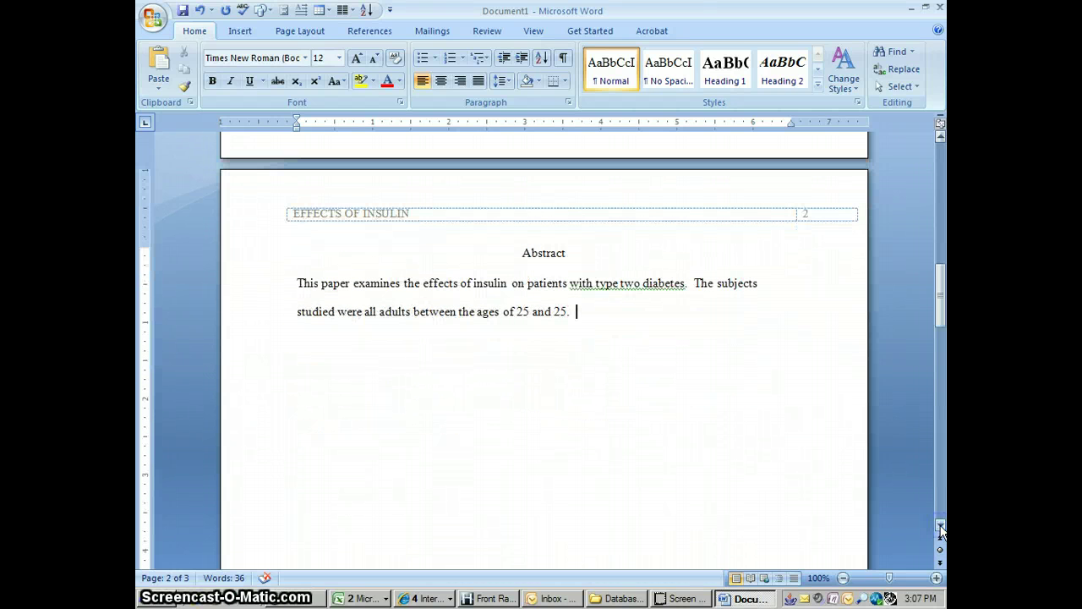
left_click(940, 529)
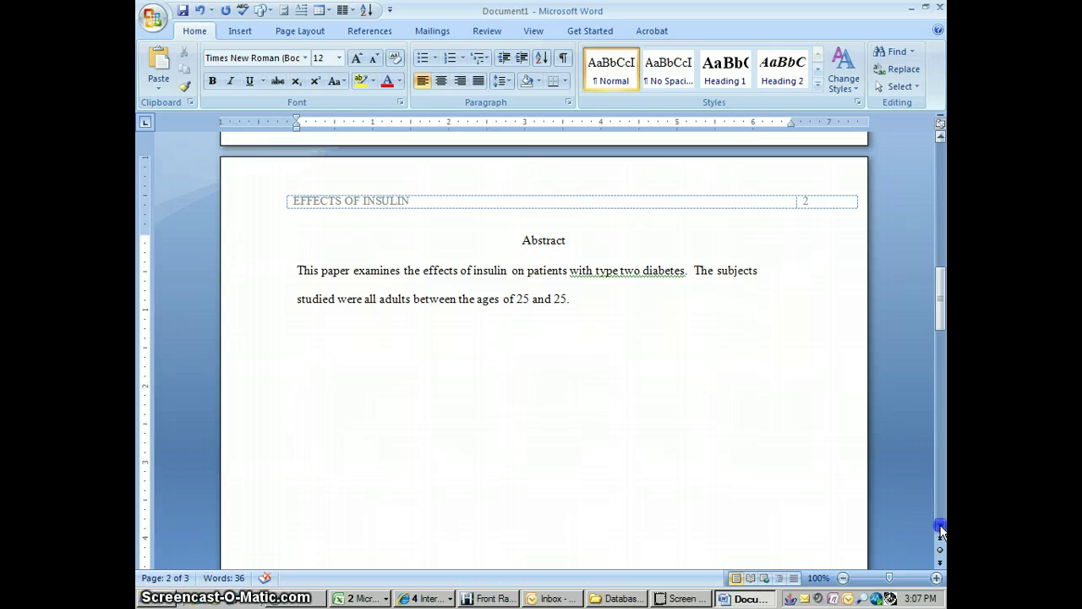
left_click(940, 529)
left_click(940, 530)
left_click(940, 529)
left_click(940, 529)
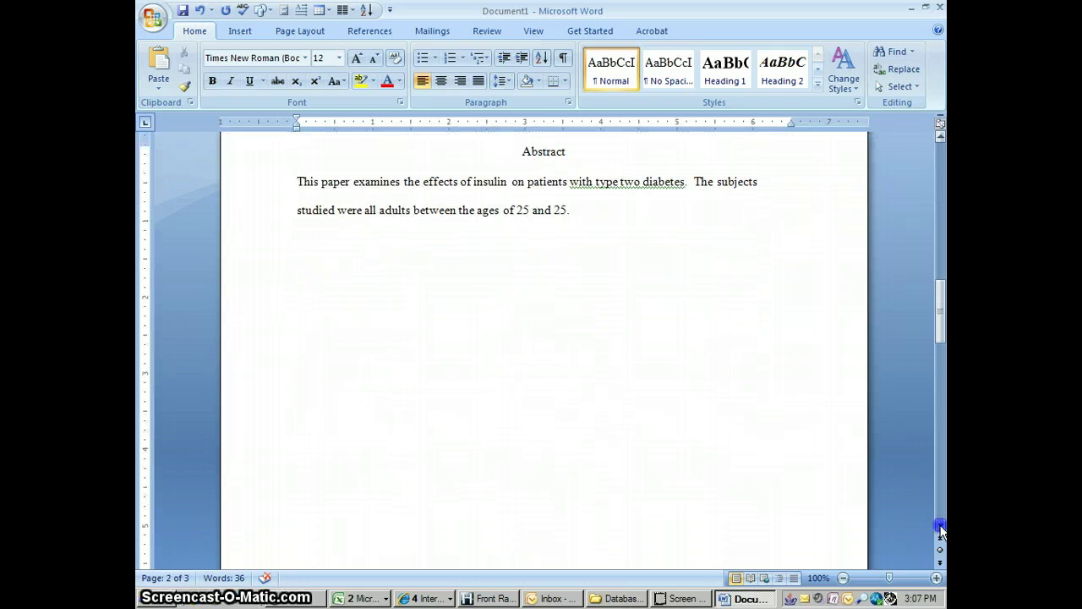
left_click(940, 530)
left_click(940, 529)
left_click(940, 529)
left_click(940, 529)
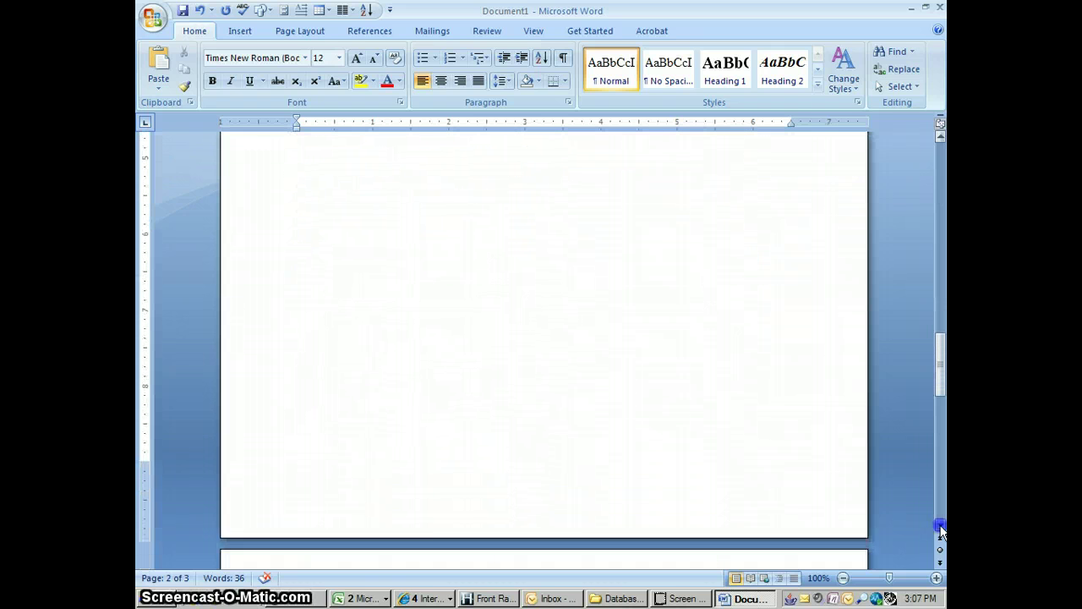
left_click(940, 529)
left_click(940, 529)
left_click(940, 529)
left_click(512, 420)
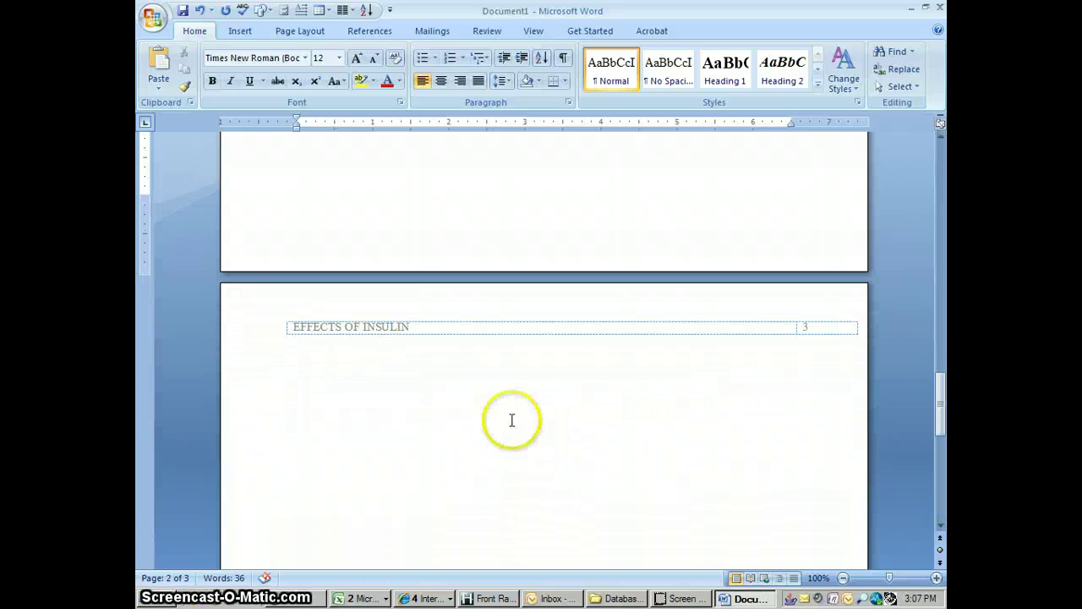
left_click(300, 361)
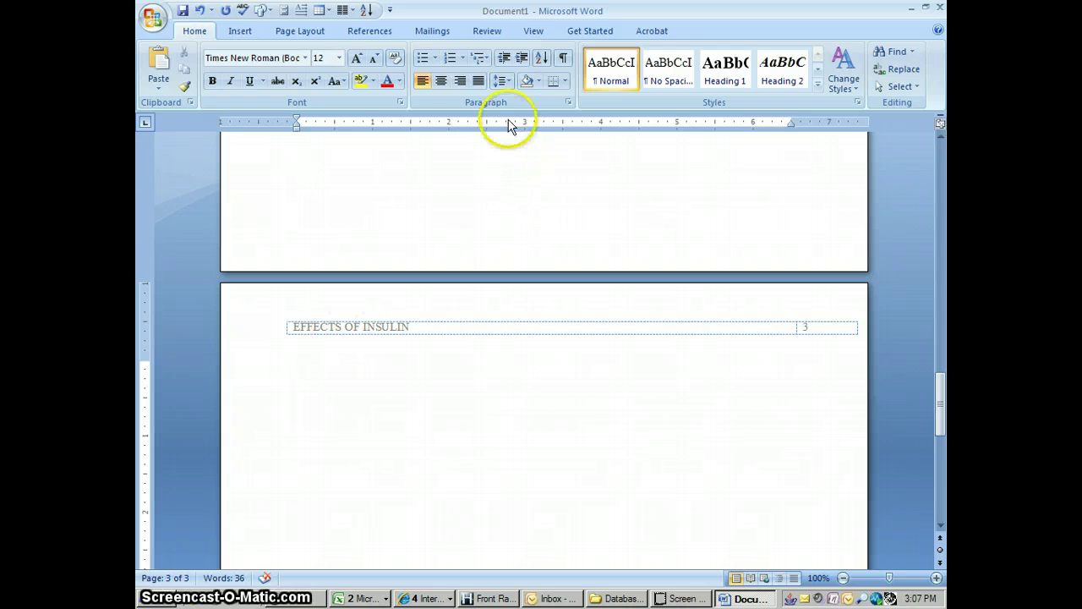
left_click(441, 81)
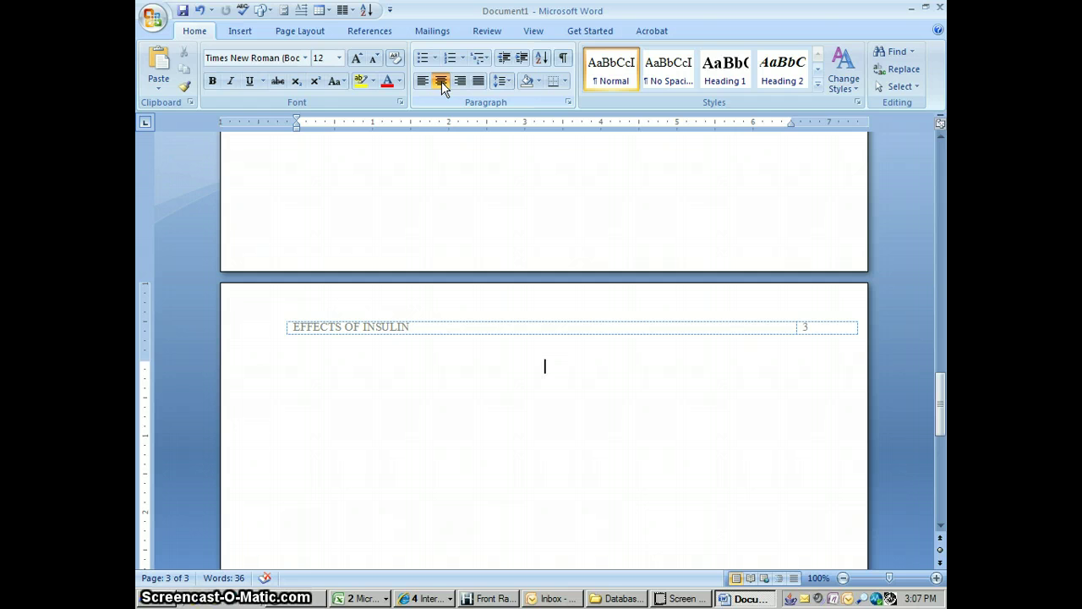
type("Effects of Insulin")
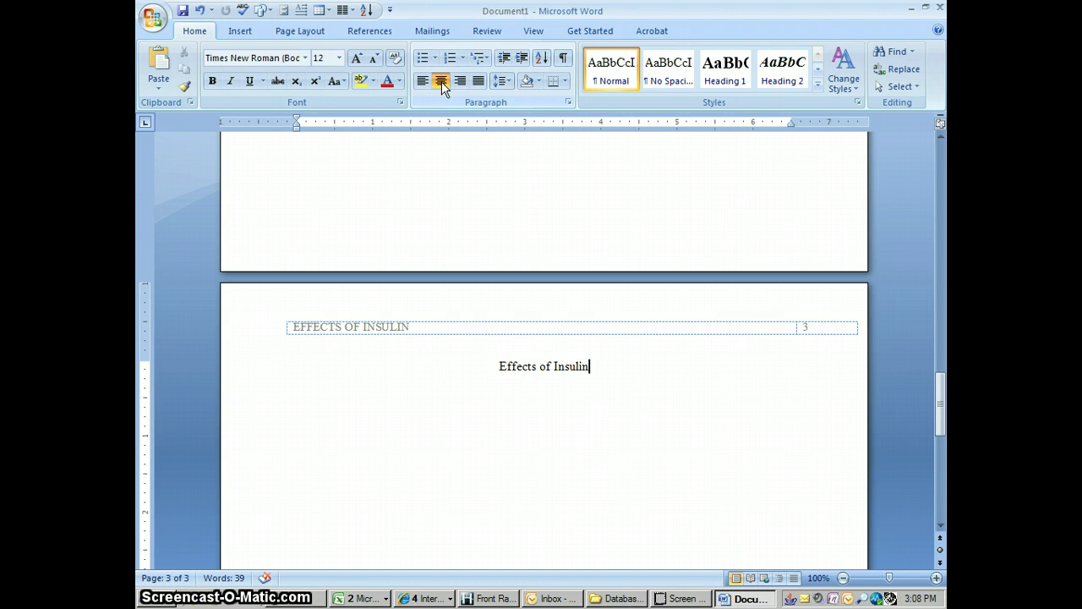
- Set the title's line spacing to Double and enter below it the left-aligned, indented paragraph "Insulin can be used in the treatment of type two diabetes."
left_click(568, 105)
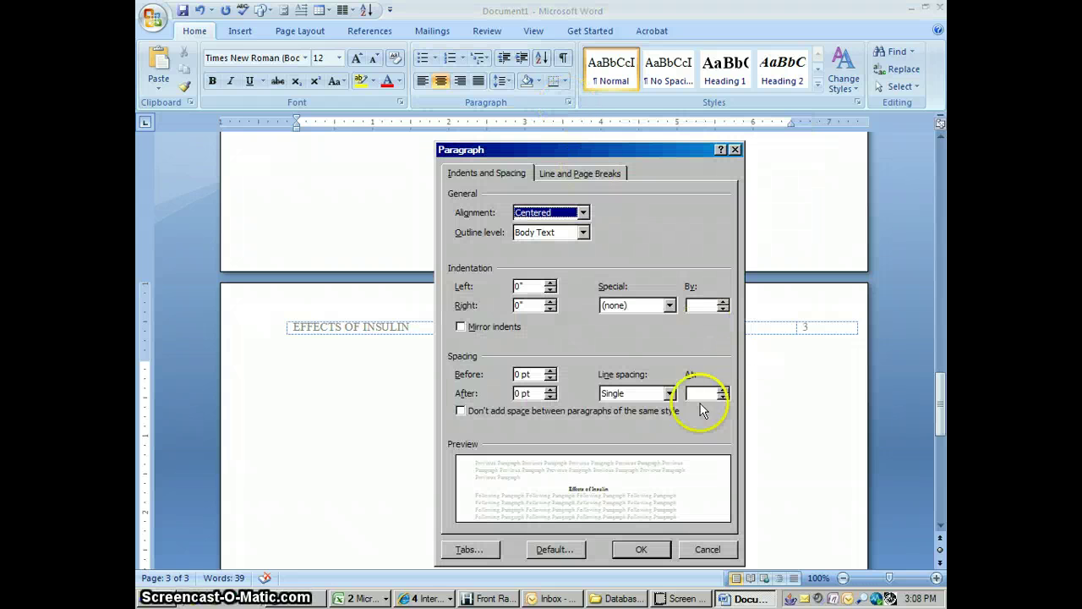
left_click(669, 393)
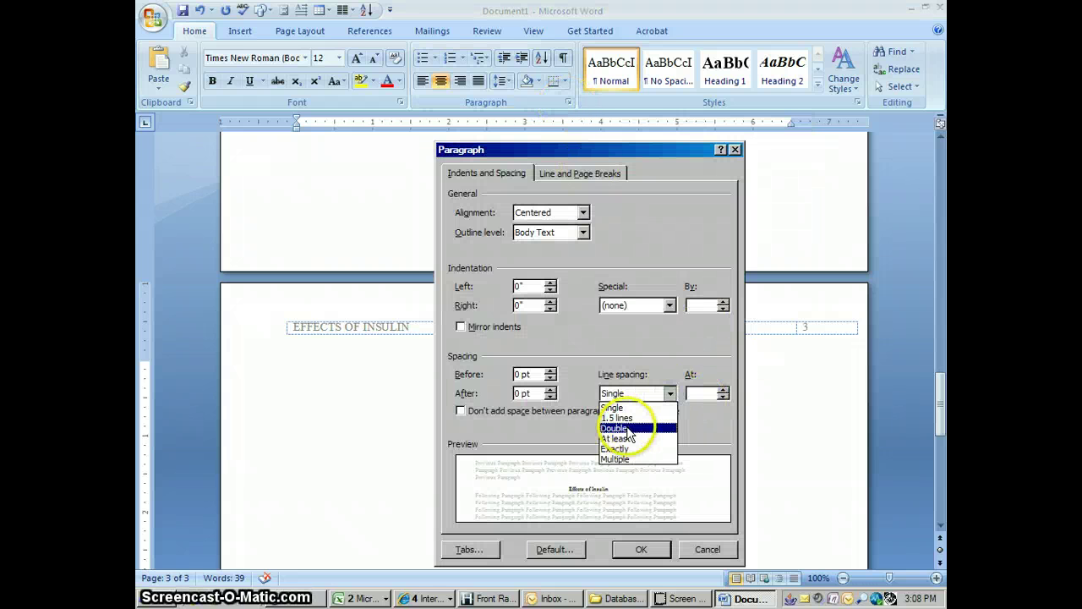
left_click(628, 429)
left_click(635, 550)
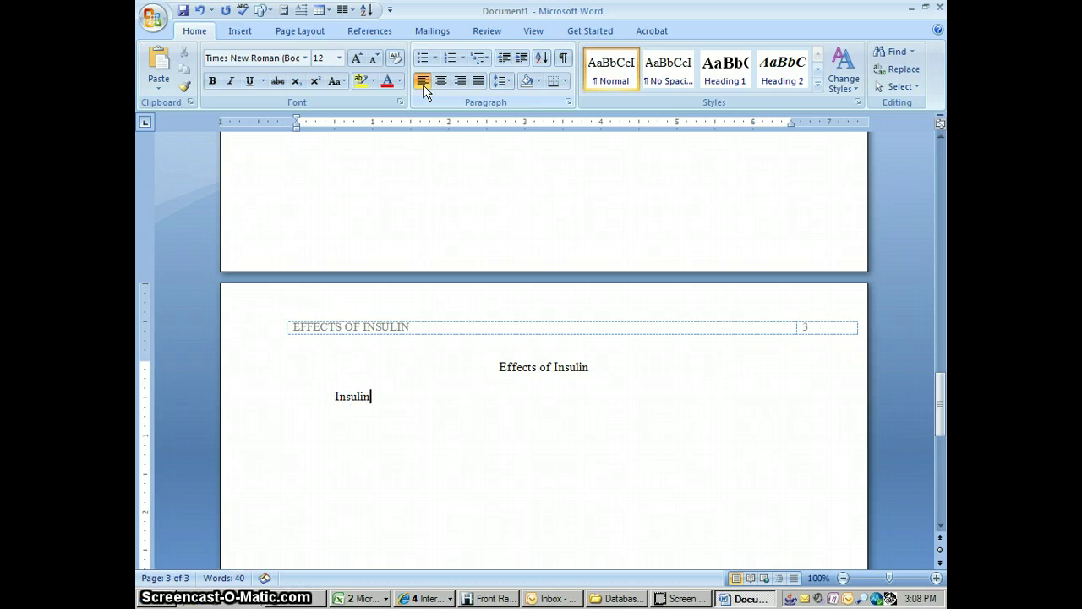
type("ed in the treatment of t")
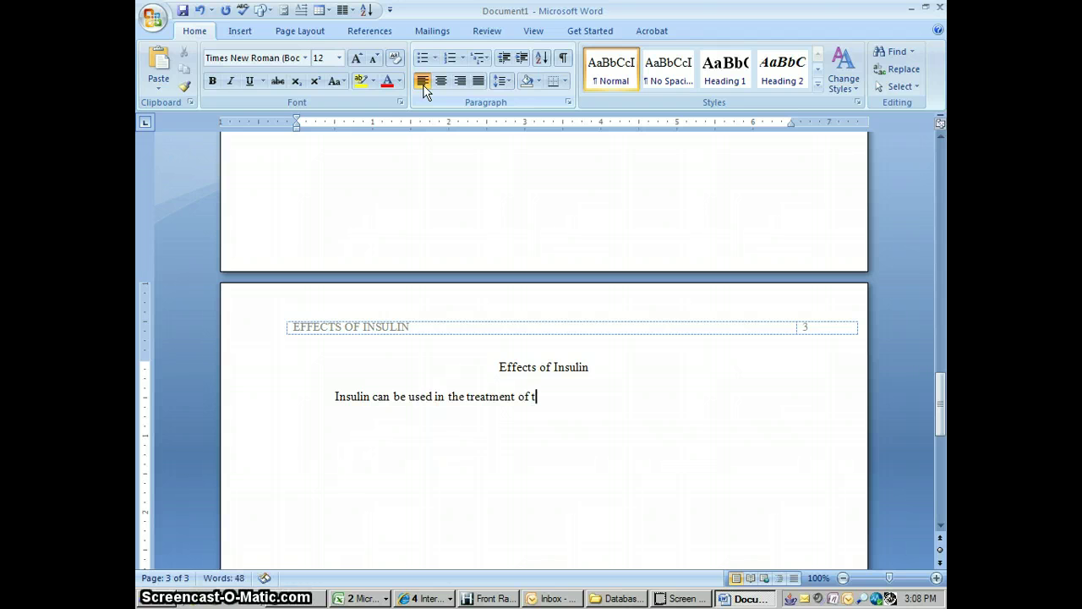
type("wo diabetes.")
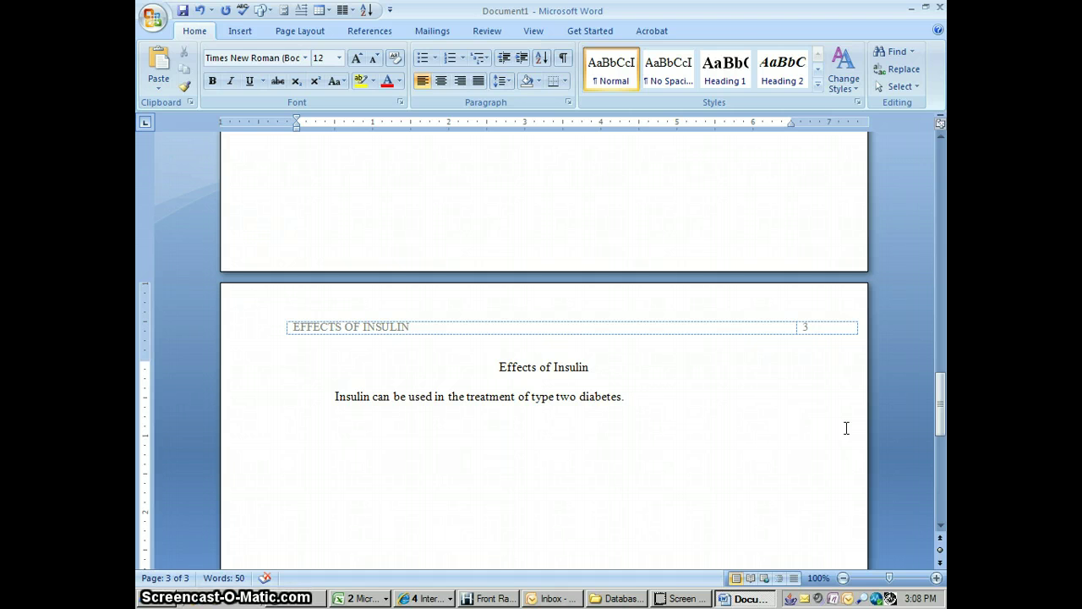
- Set the line spacing of the blank line below the body paragraph on page 3 to Double
left_click(671, 454)
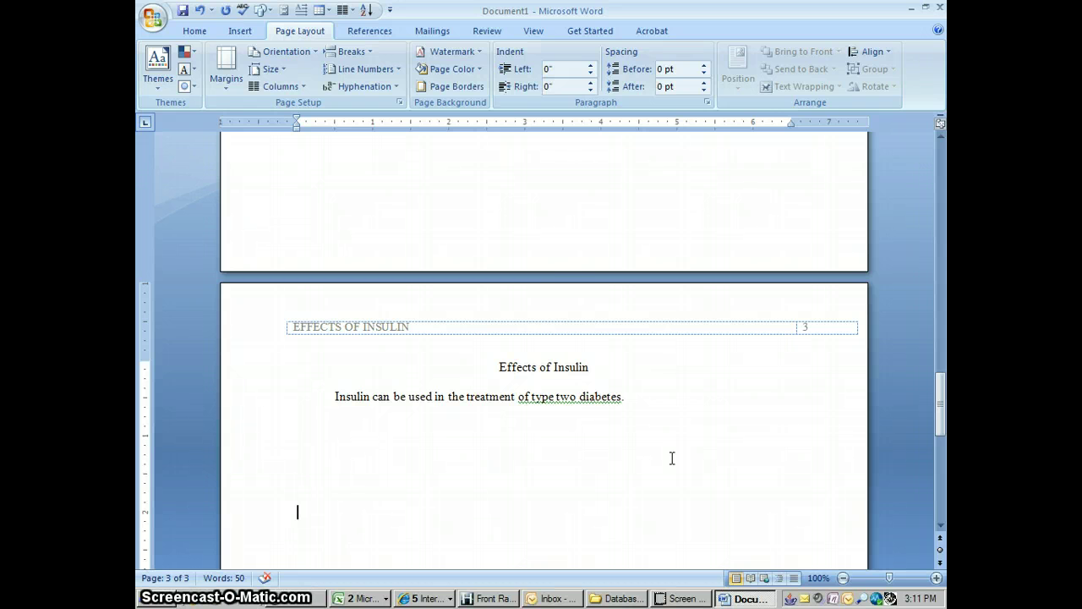
scroll(672, 458, "down", 2)
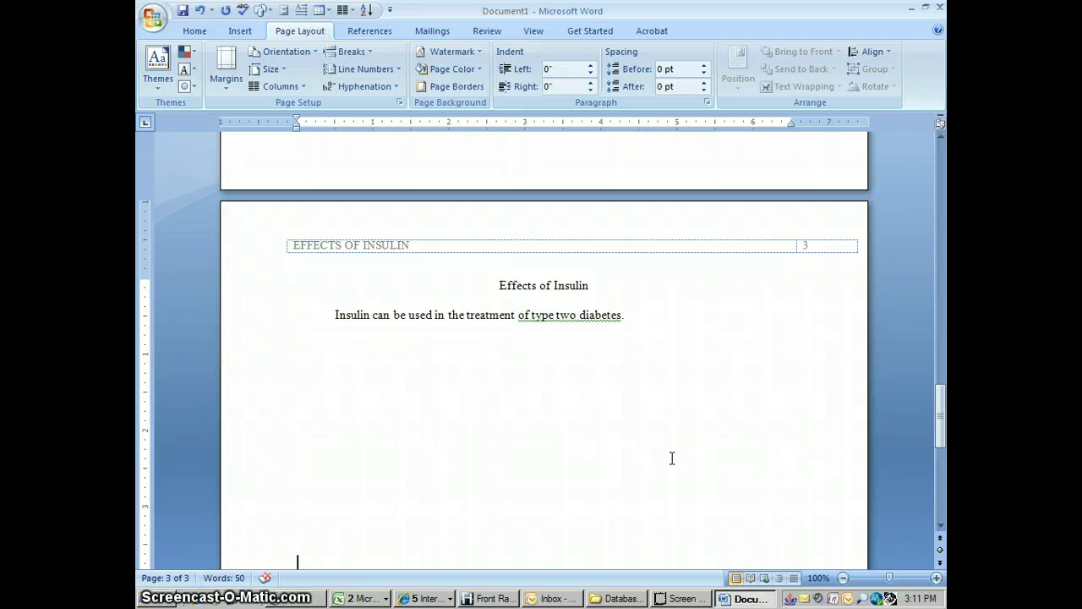
left_click(195, 31)
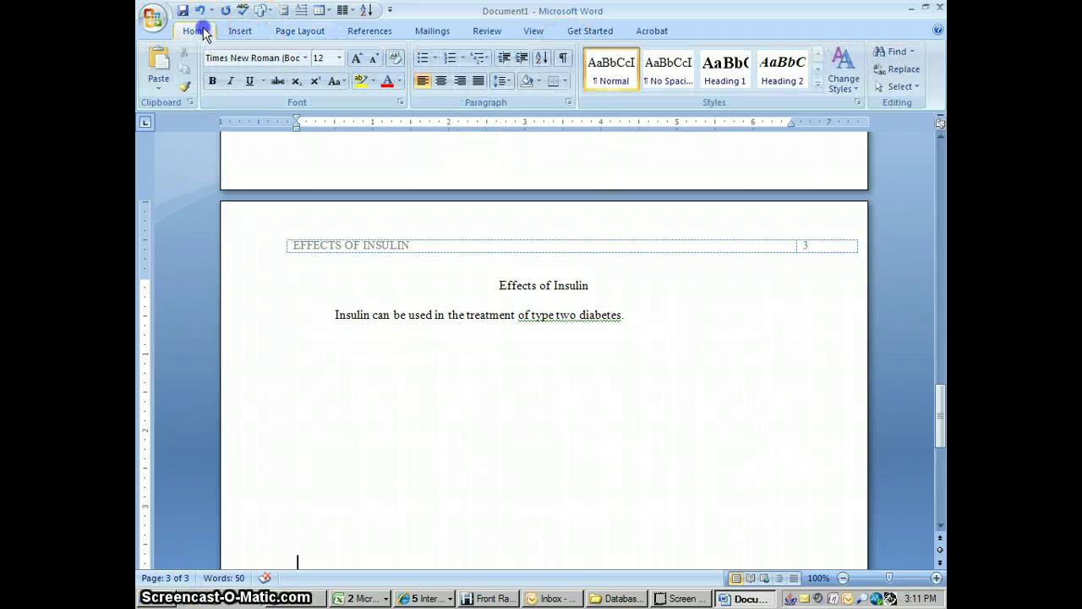
left_click(568, 102)
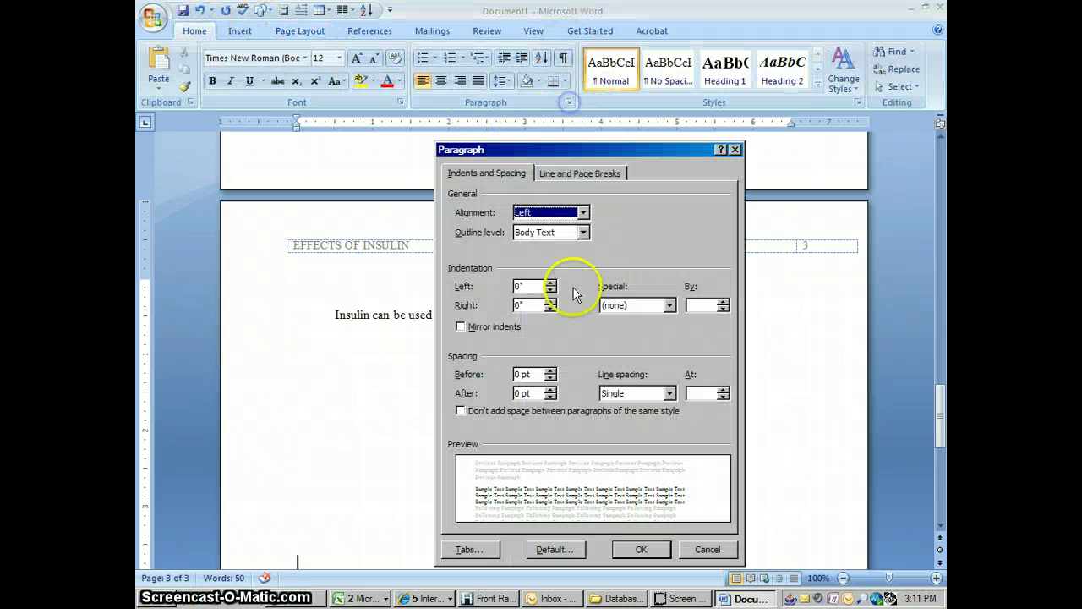
left_click(668, 393)
left_click(625, 427)
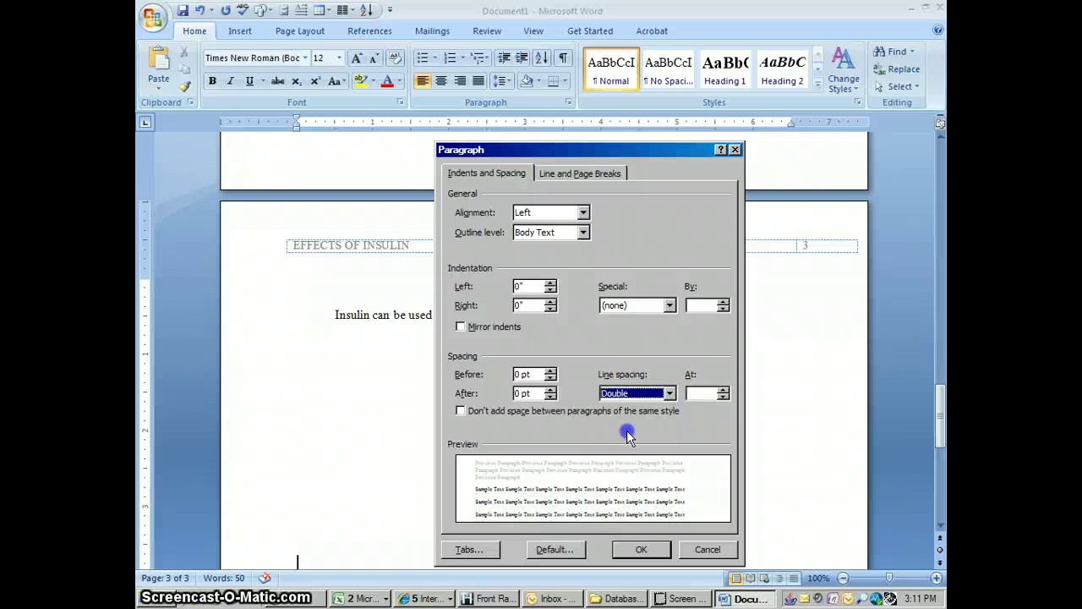
left_click(639, 548)
scroll(635, 544, "down", 5)
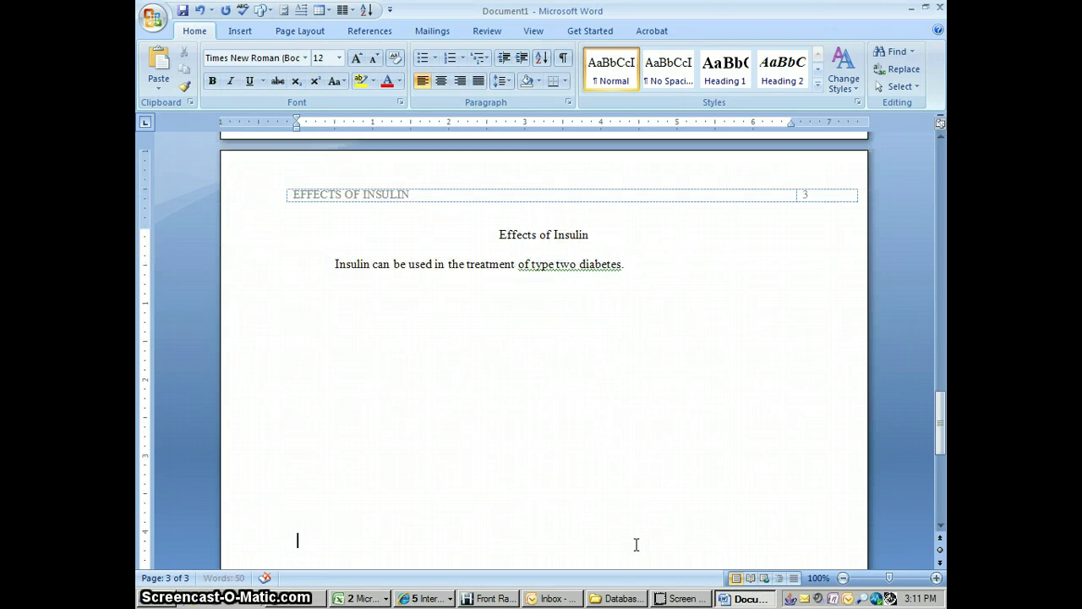
scroll(635, 544, "down", 2)
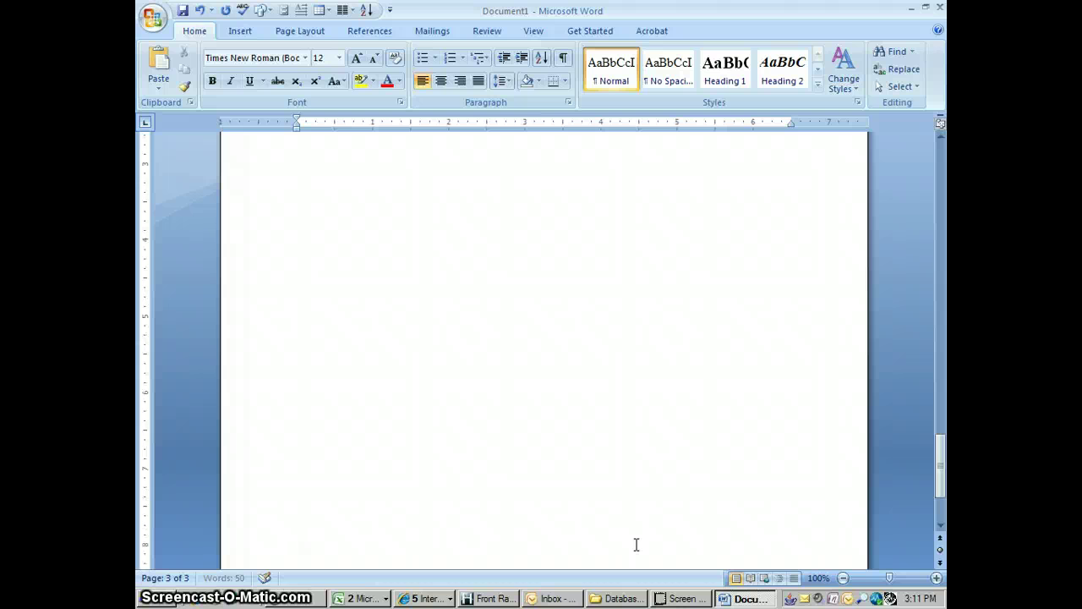
- Start page 4 with the centered heading "References" and a left-aligned blank line below it
scroll(636, 544, "down", 3)
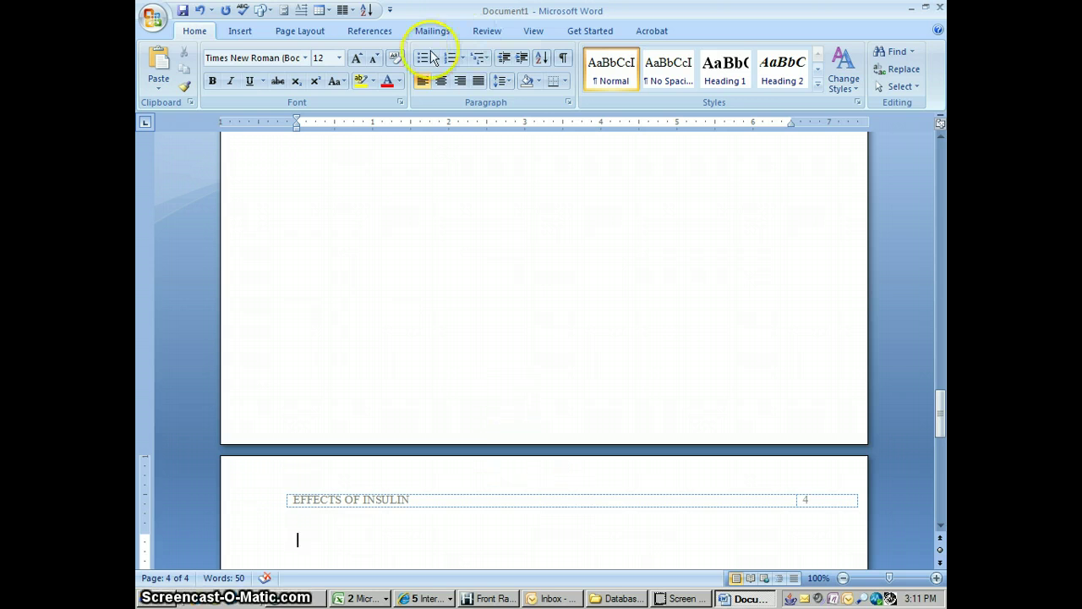
left_click(438, 82)
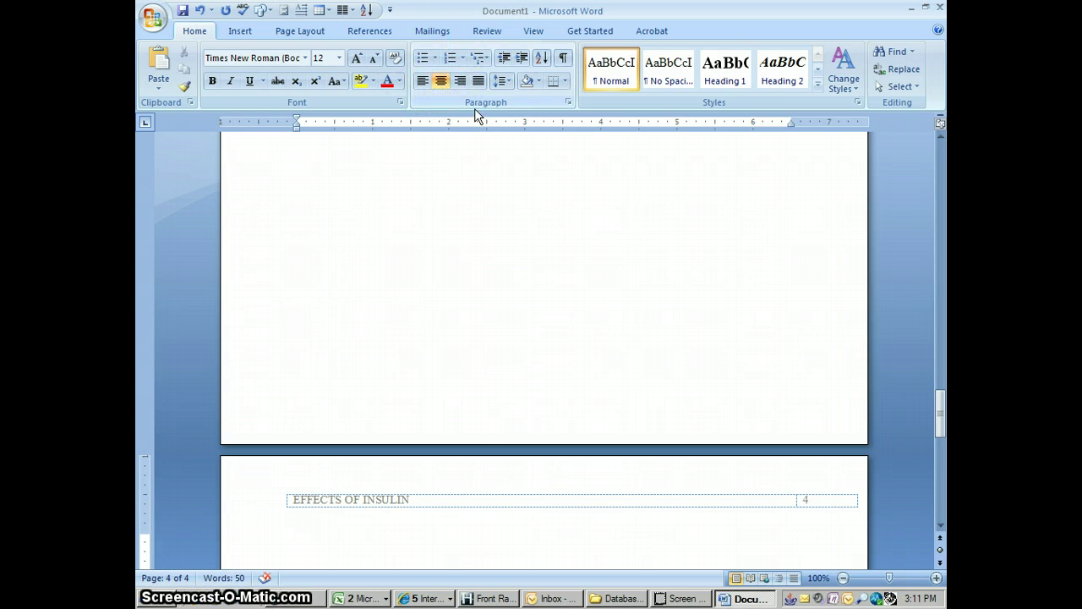
type("eferences")
key("Return")
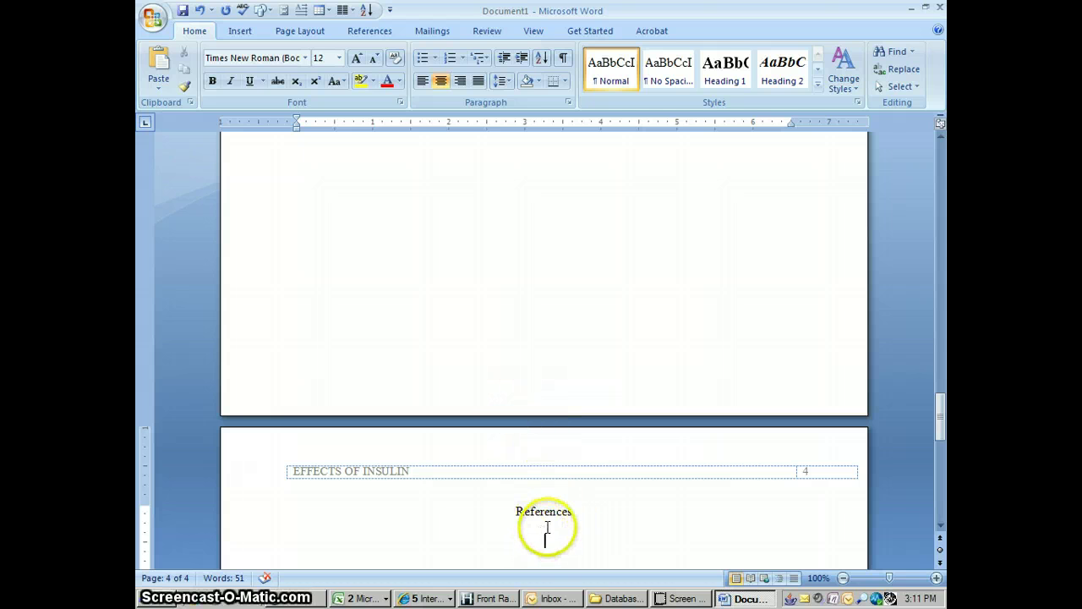
left_click(422, 82)
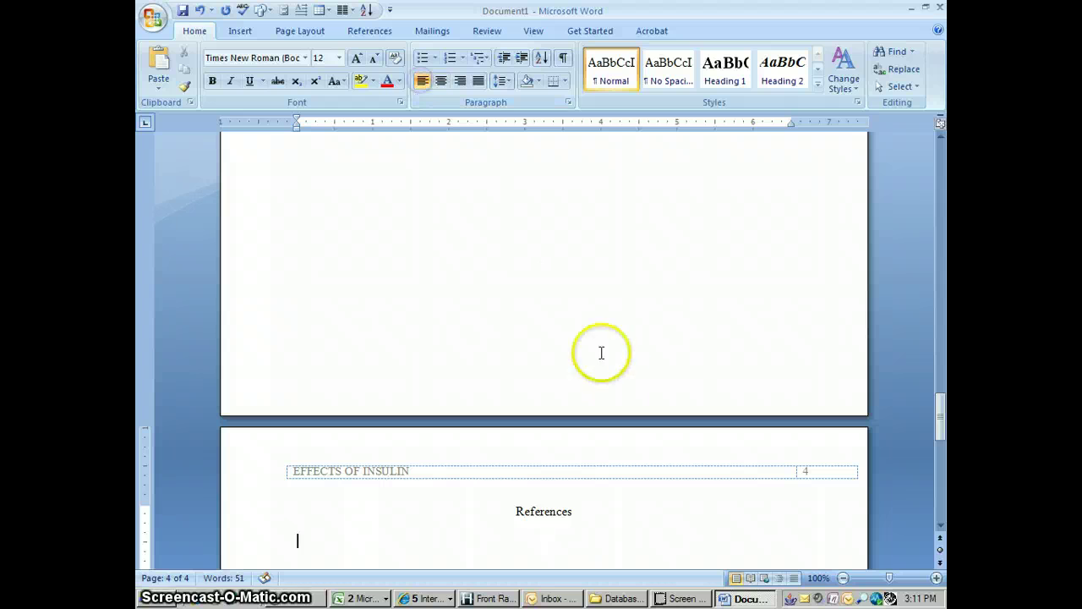
- Switch to the EBSCOhost article record in Internet Explorer, show its citation formats and copy the APA reference
left_click(438, 599)
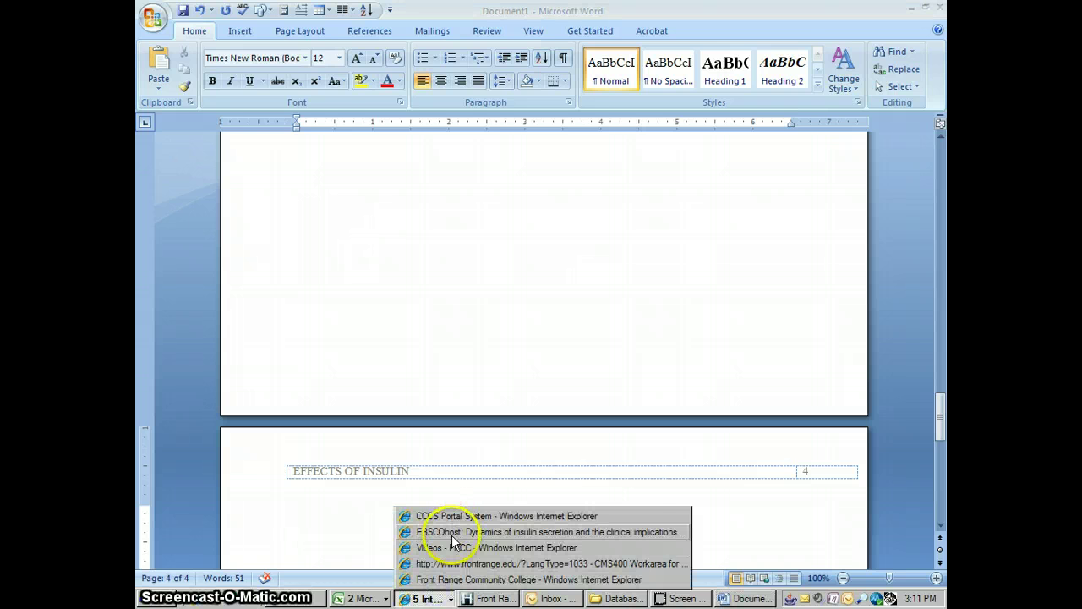
left_click(454, 533)
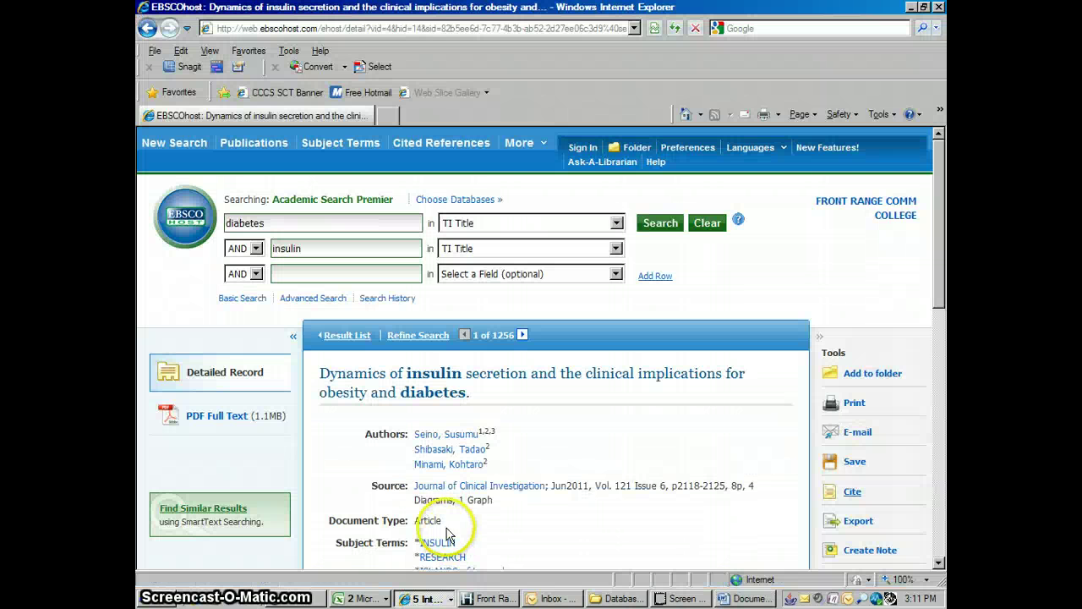
left_click(938, 565)
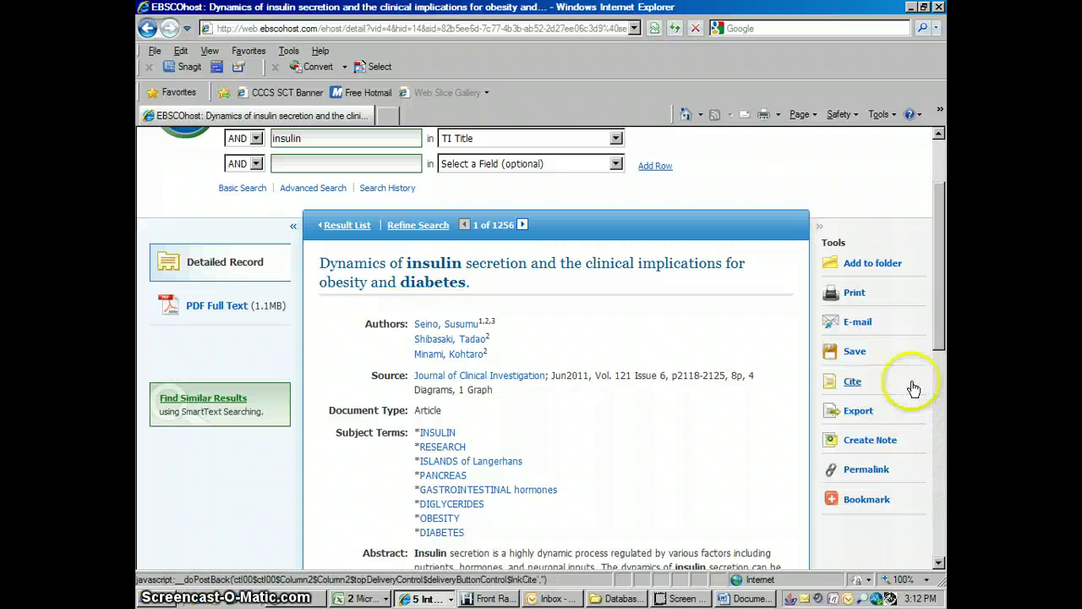
left_click(852, 383)
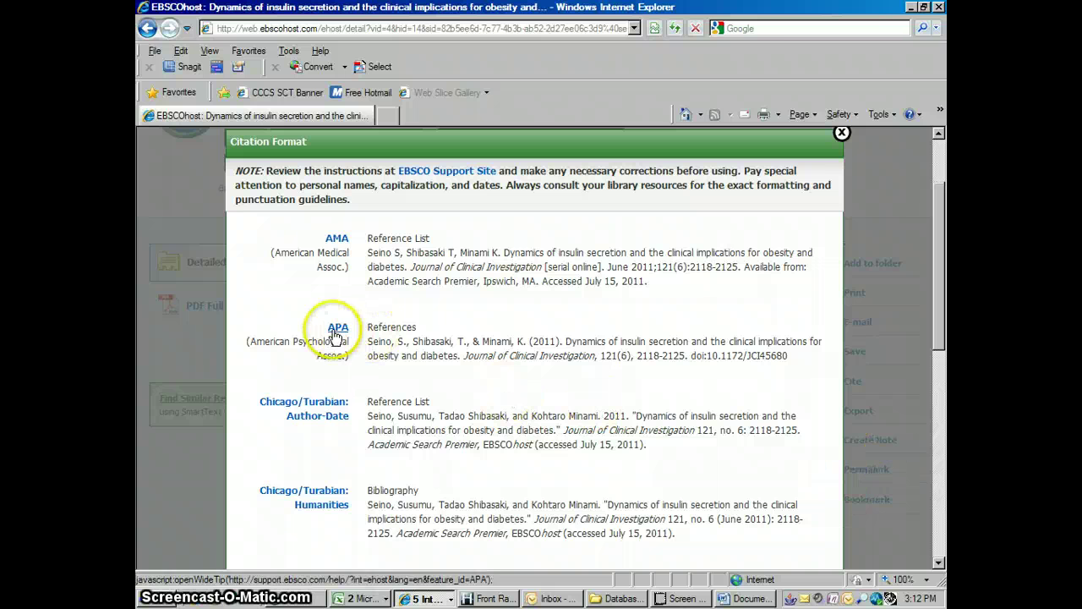
left_click_drag(368, 340, 776, 356)
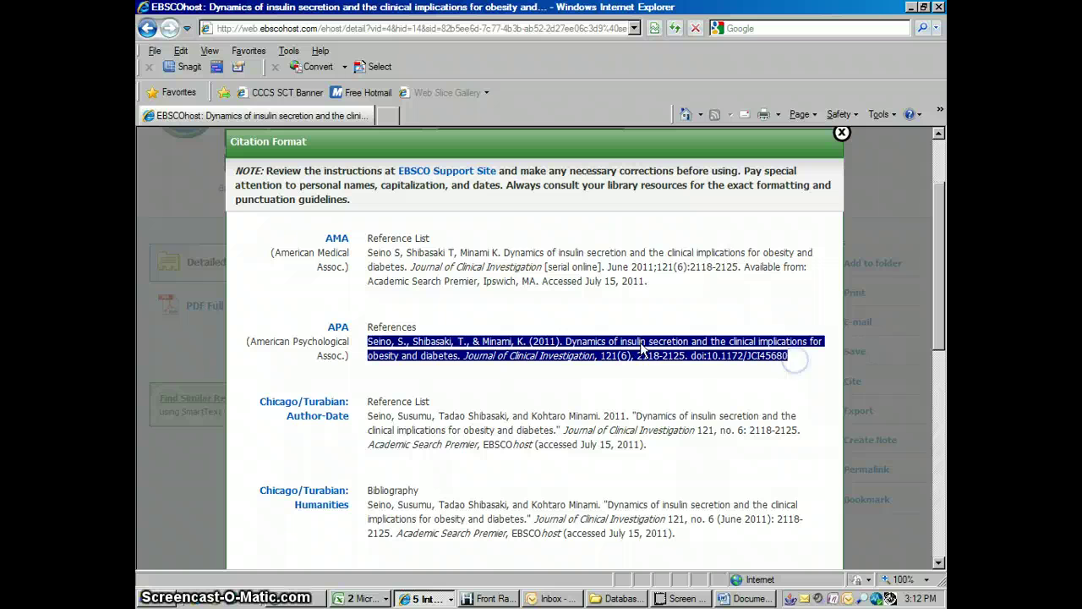
right_click(532, 352)
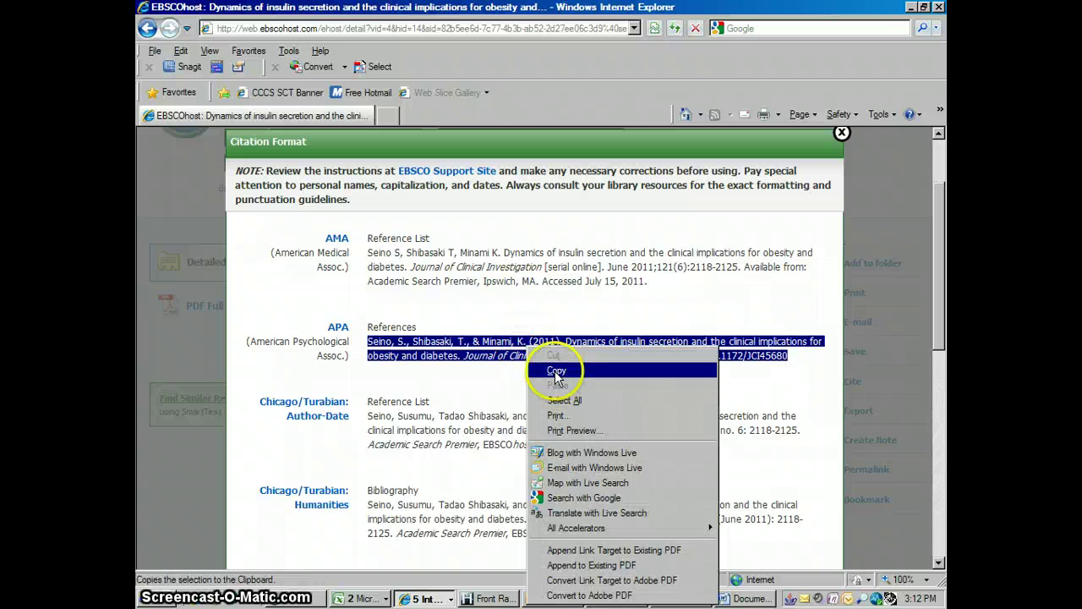
left_click(557, 370)
- Switch back to Word and paste the copied APA reference on the line below the References heading
left_click(748, 599)
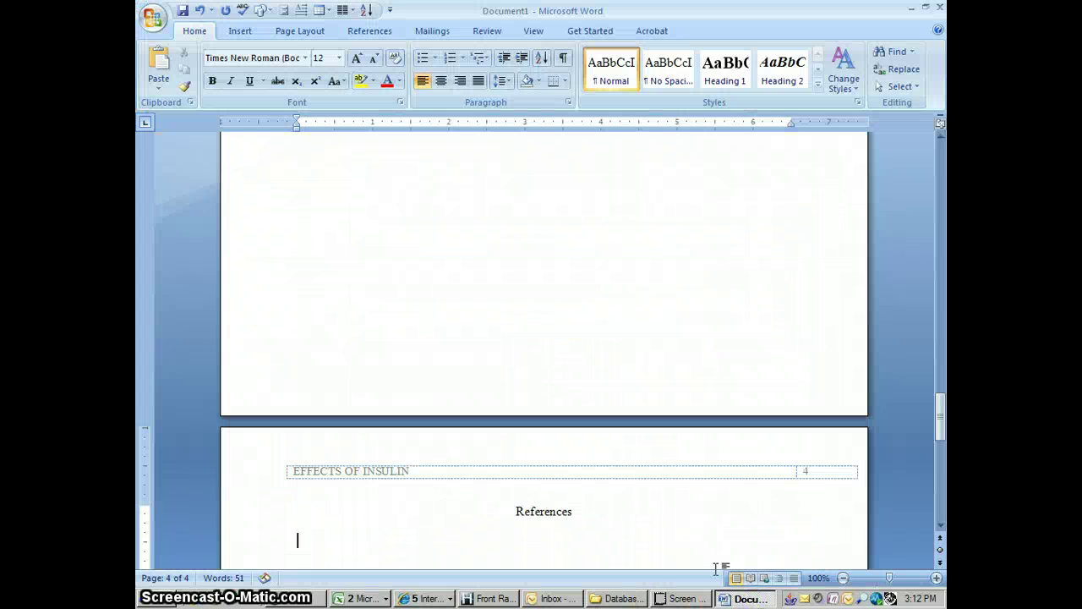
left_click(301, 536)
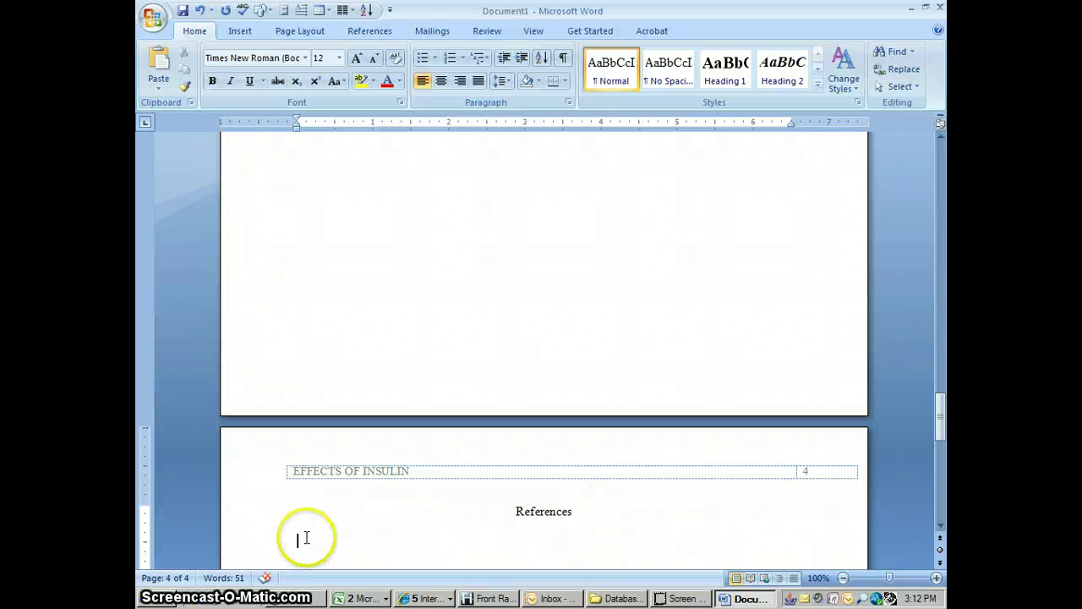
left_click_drag(940, 525, 941, 529)
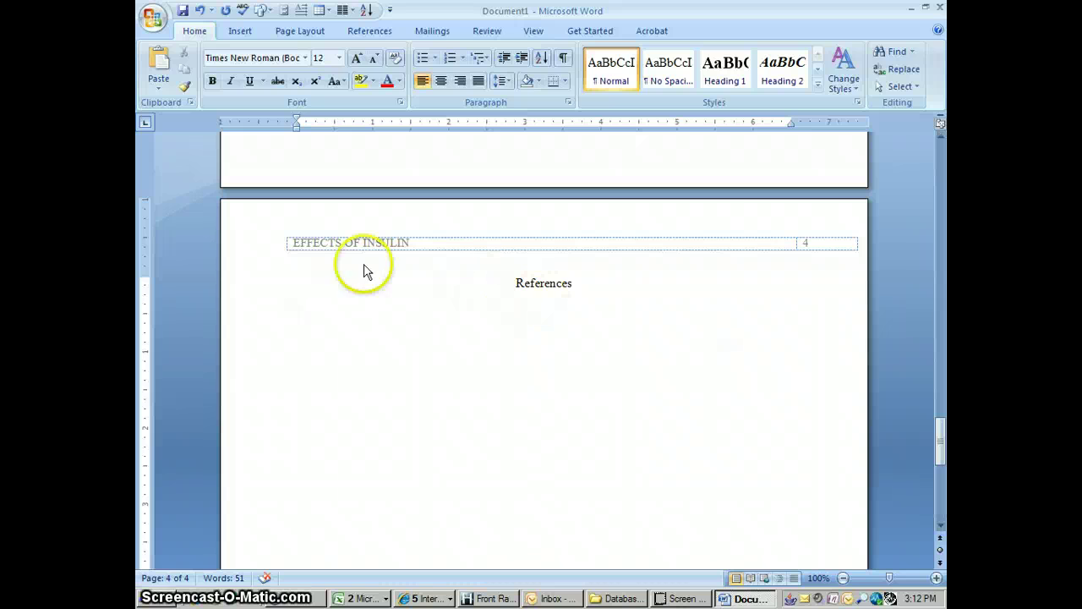
right_click(305, 314)
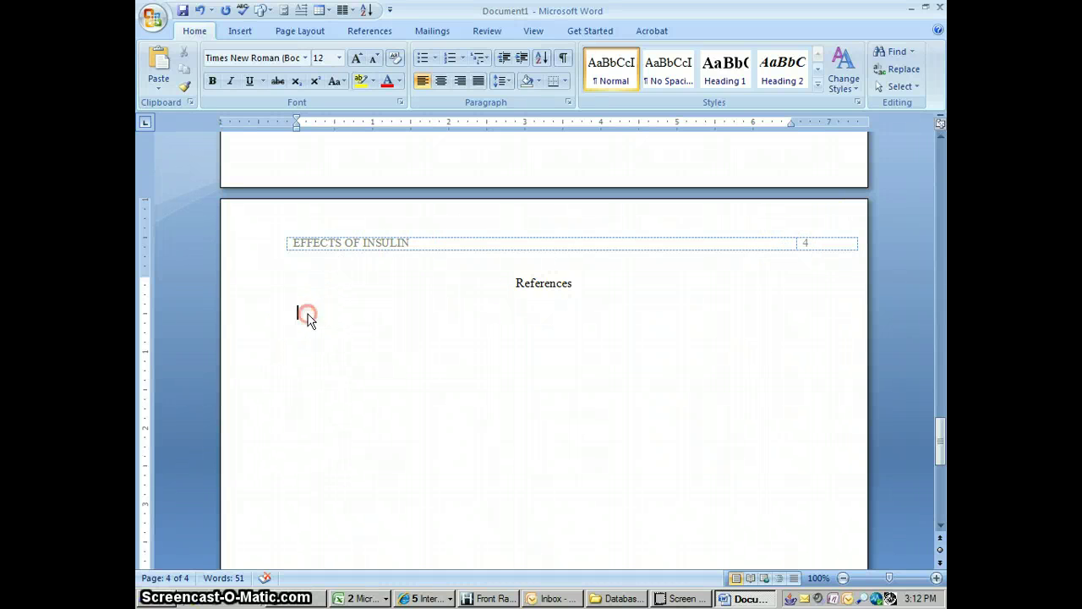
left_click(361, 359)
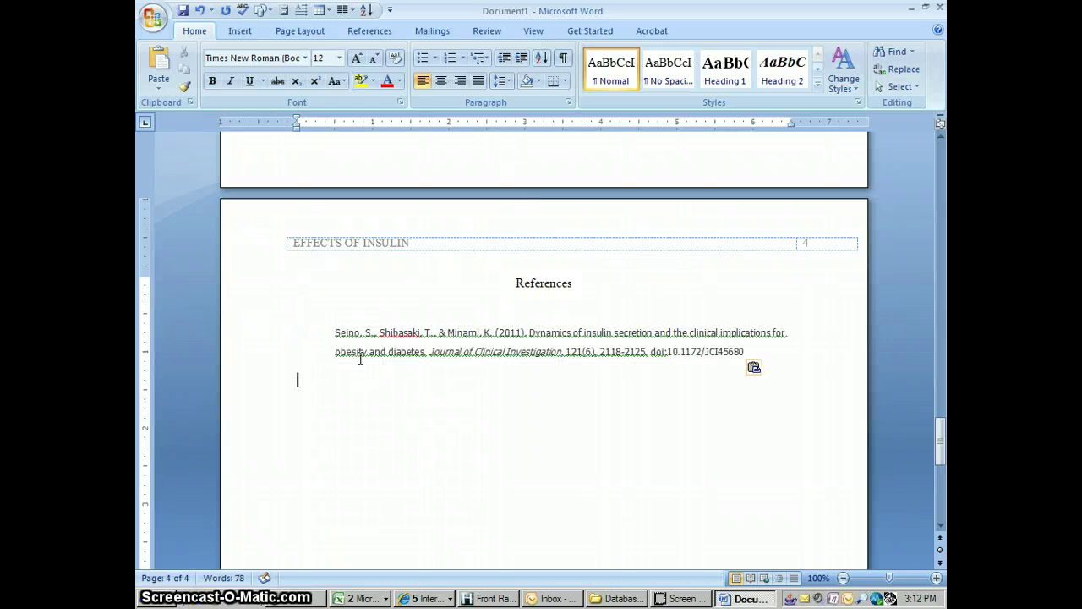
- Set the pasted reference's font to Times New Roman (Headings), size 12
left_click(516, 318)
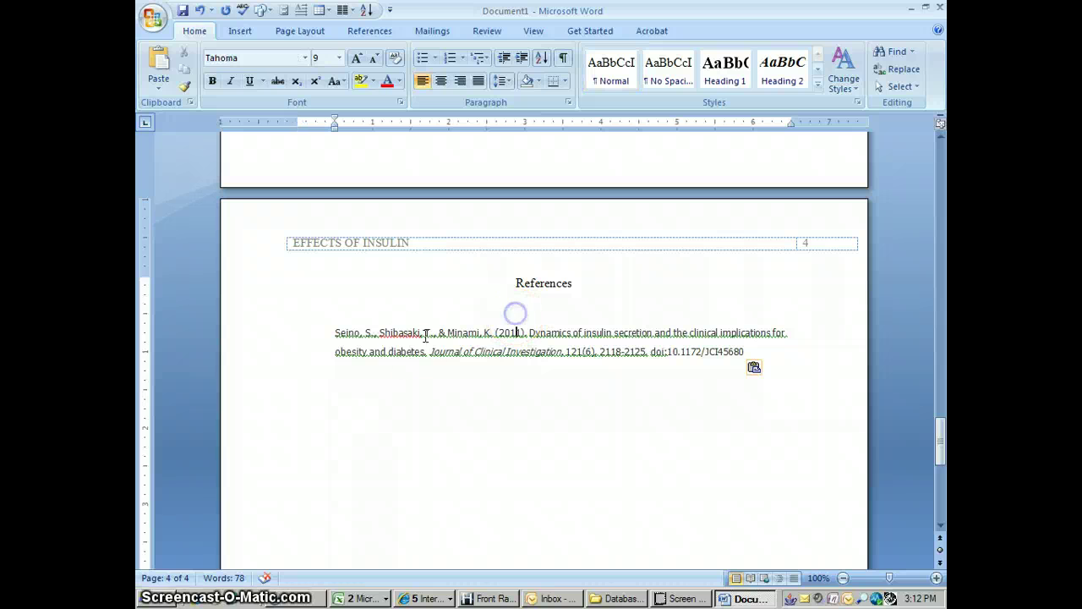
left_click(334, 333)
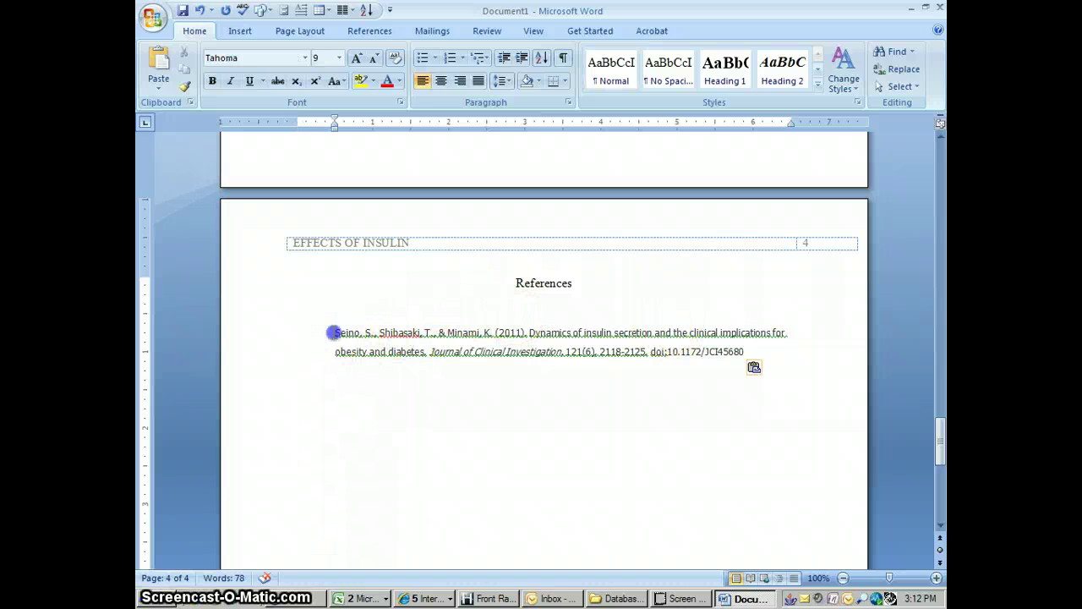
left_click_drag(334, 333, 767, 333)
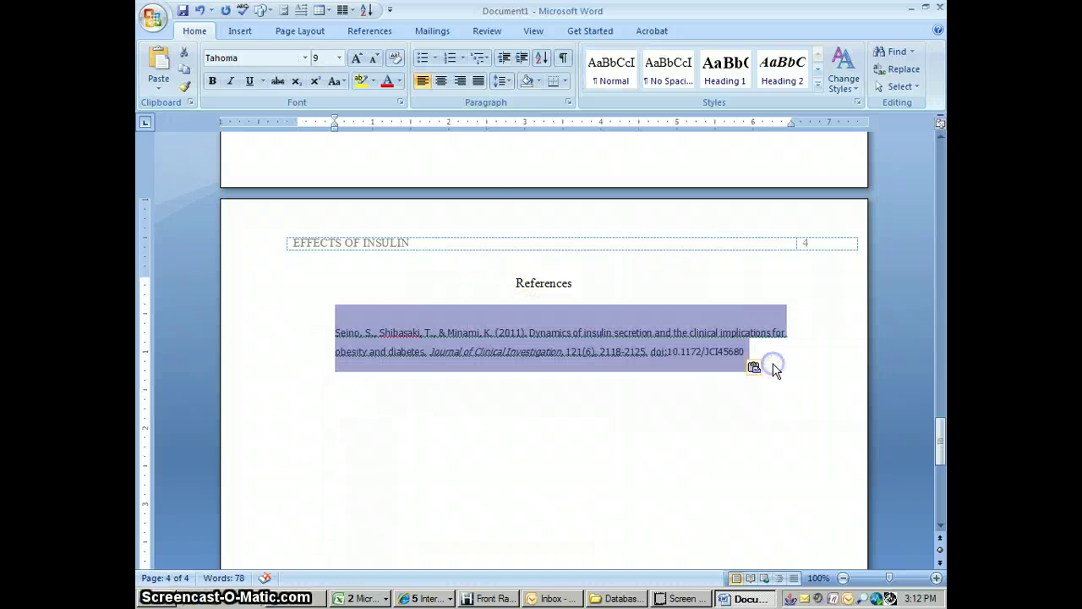
left_click(305, 58)
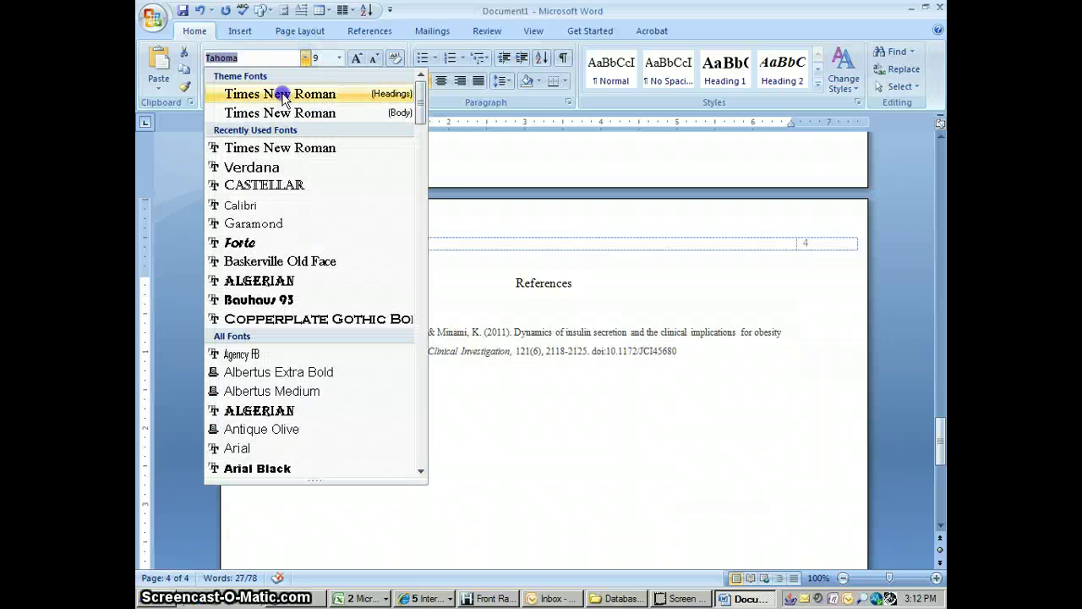
left_click(283, 95)
left_click(338, 59)
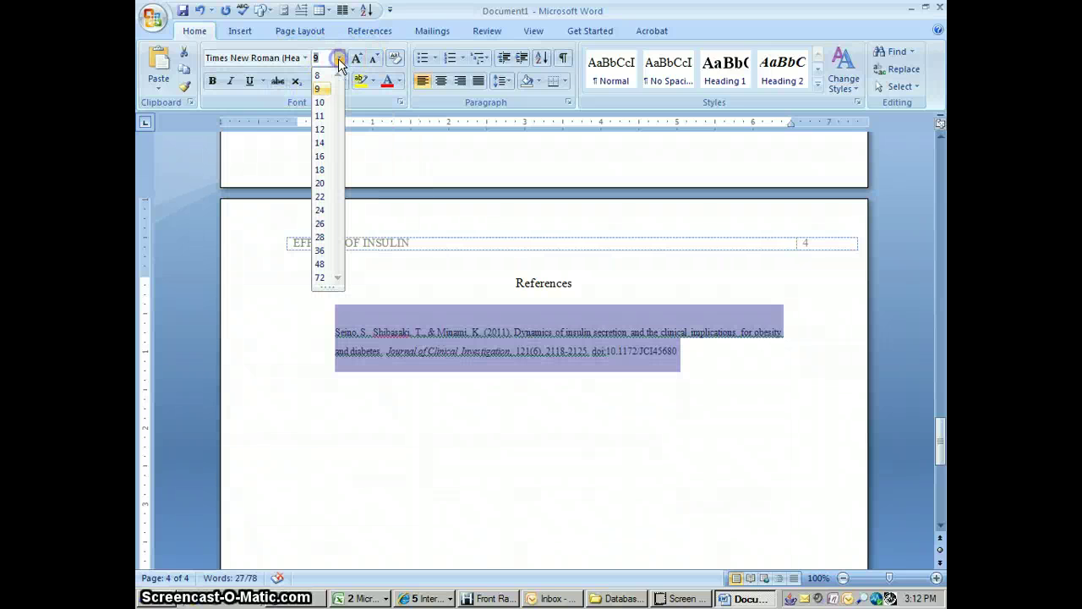
left_click(320, 128)
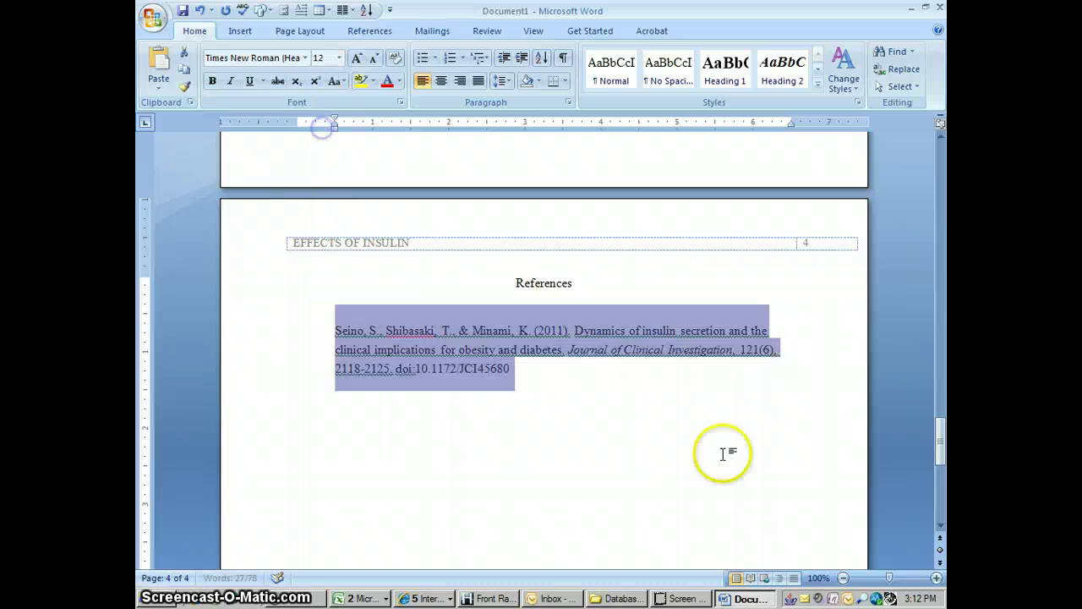
- Give the reference entry a hanging indent of 0.5" and a left indentation of 0"
left_click(937, 578)
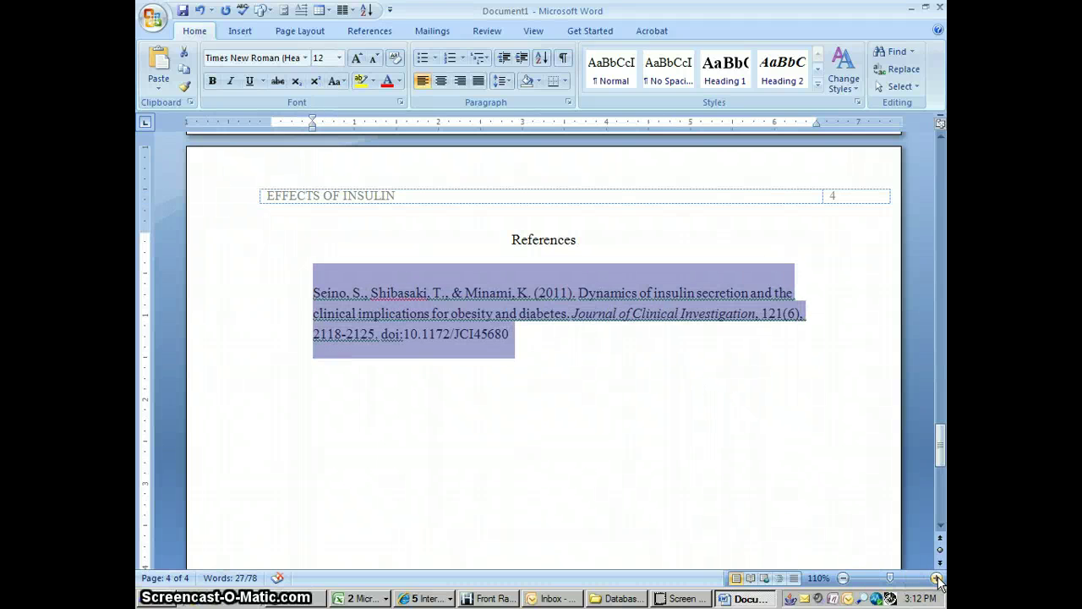
left_click(937, 579)
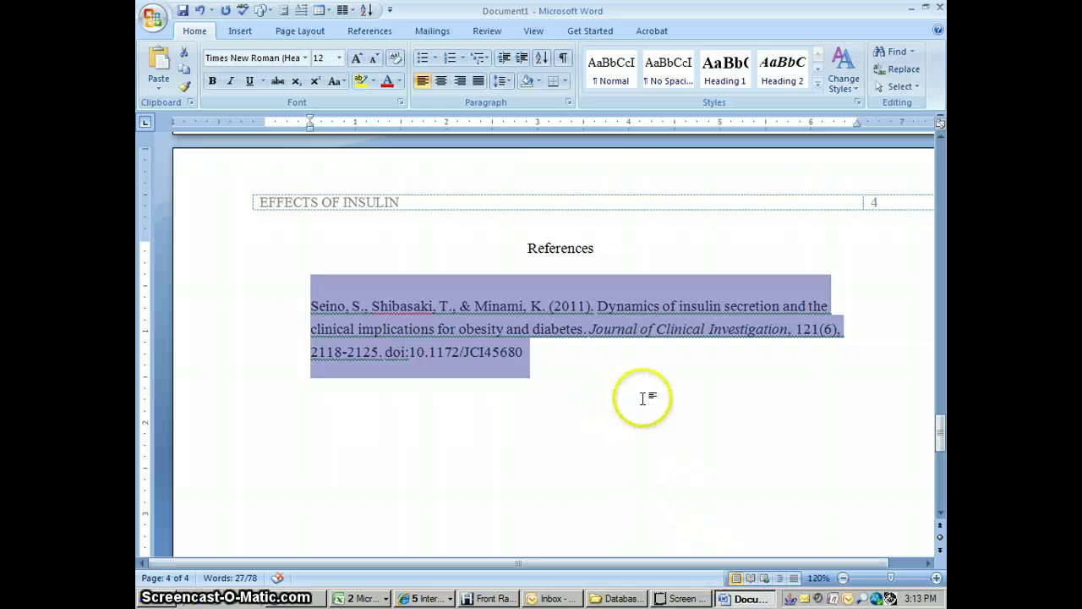
left_click(568, 102)
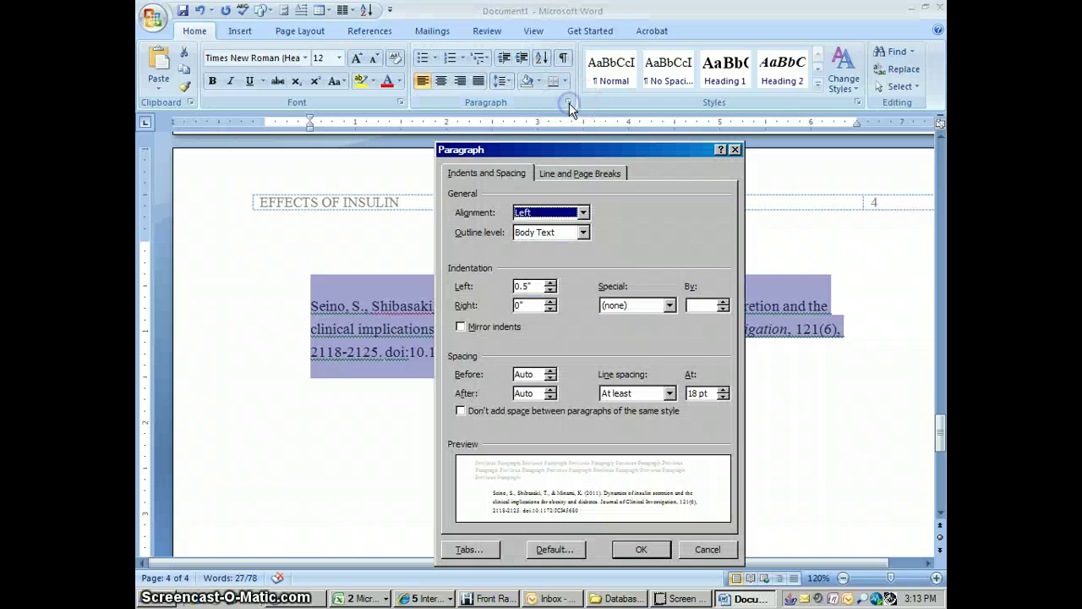
left_click(669, 305)
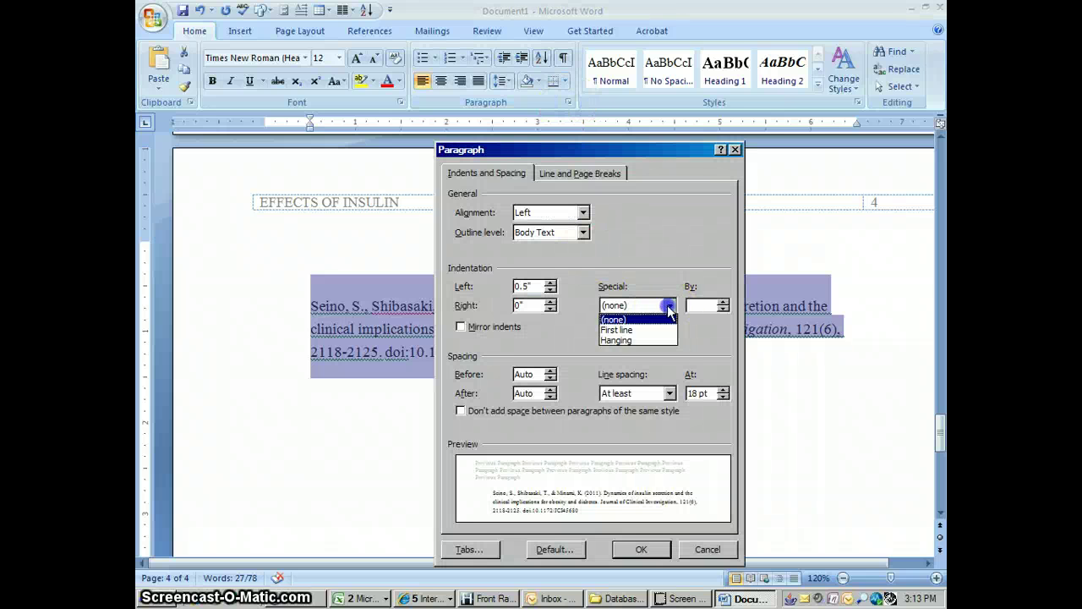
left_click(628, 340)
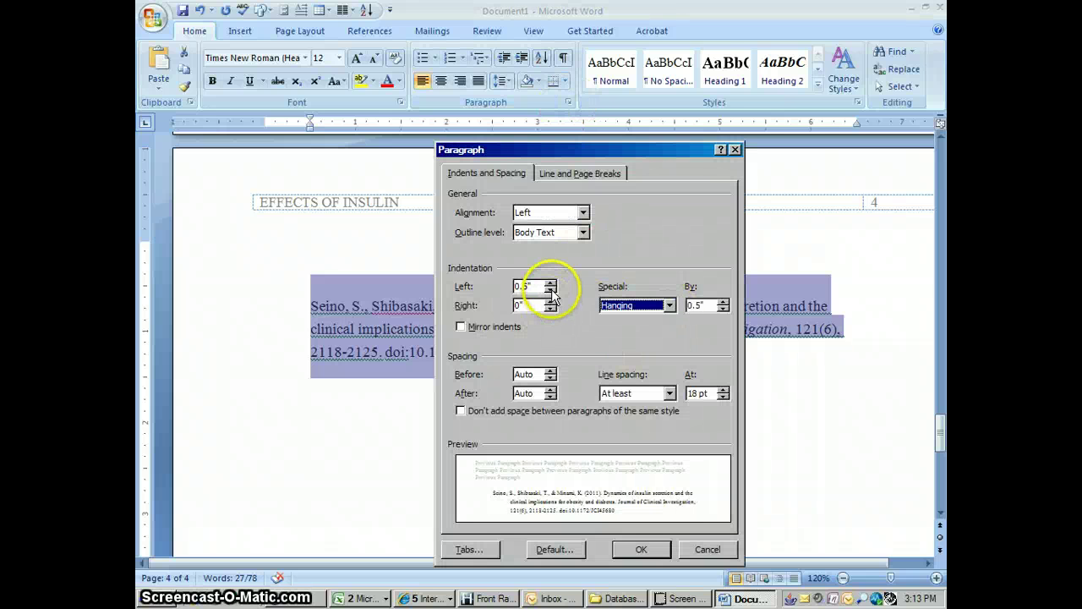
left_click(551, 291)
left_click(551, 291)
left_click(551, 291)
left_click(551, 291)
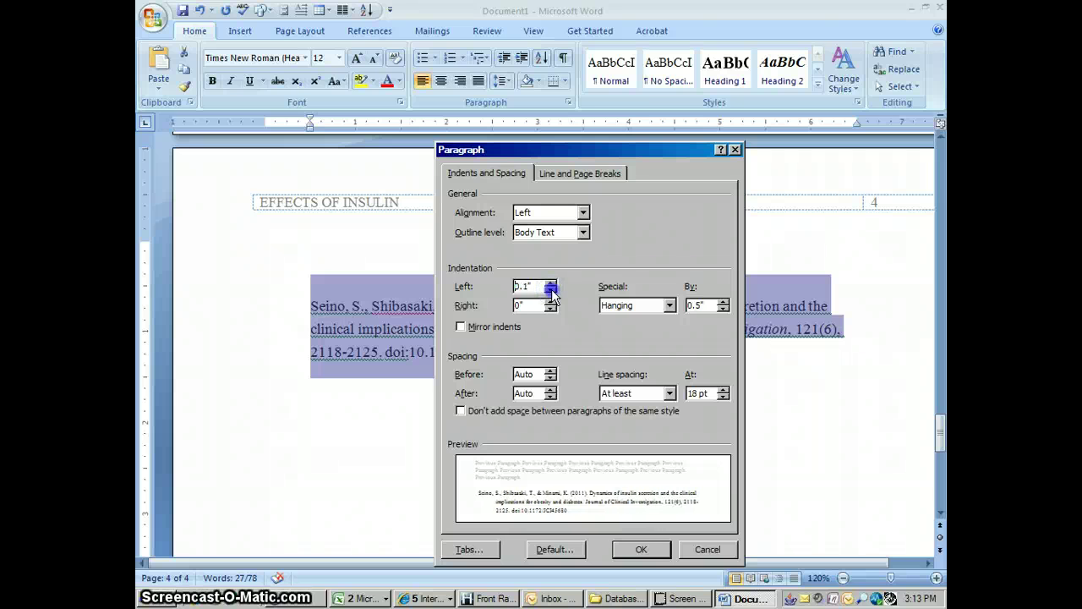
left_click(551, 290)
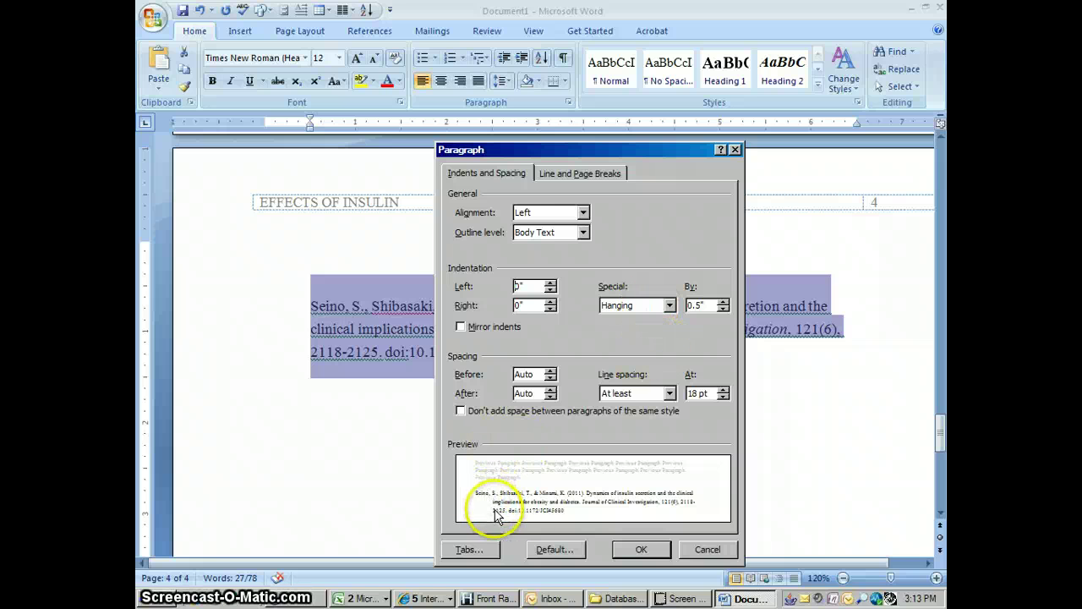
- Set the reference entry's line spacing to Double and apply the paragraph settings
left_click(668, 393)
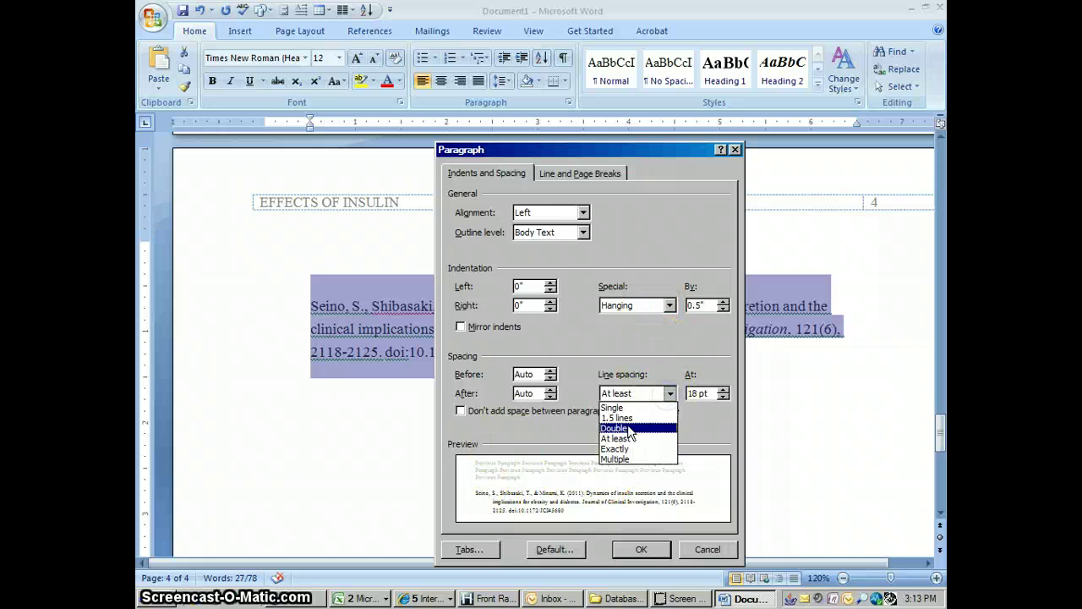
left_click(629, 430)
left_click(646, 549)
left_click(683, 420)
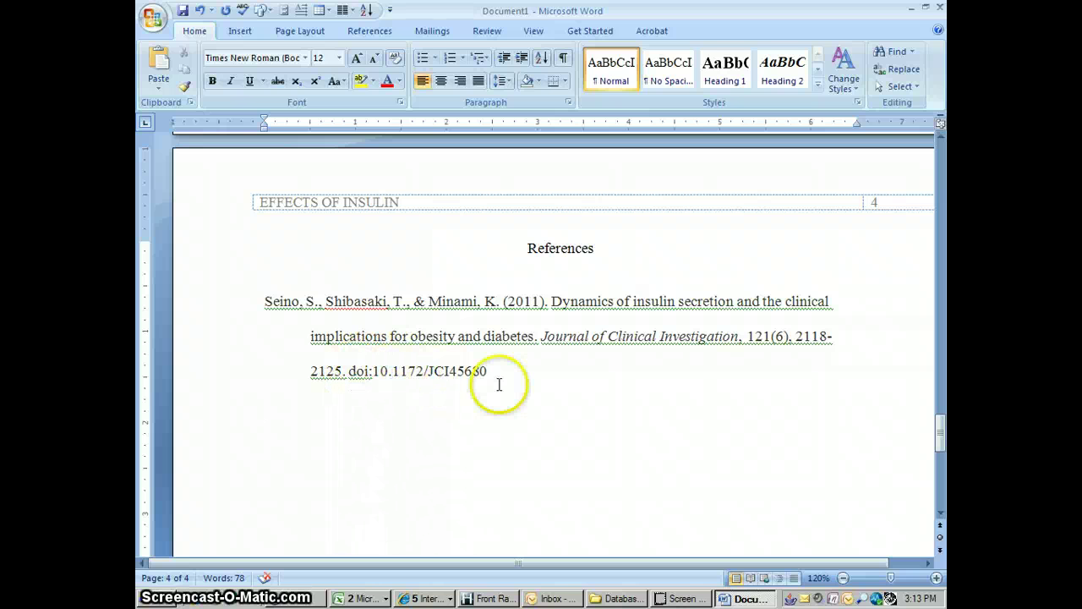
- Turn on "Don't add space between paragraphs of the same style" for the References heading and the entry below it
left_click(560, 274)
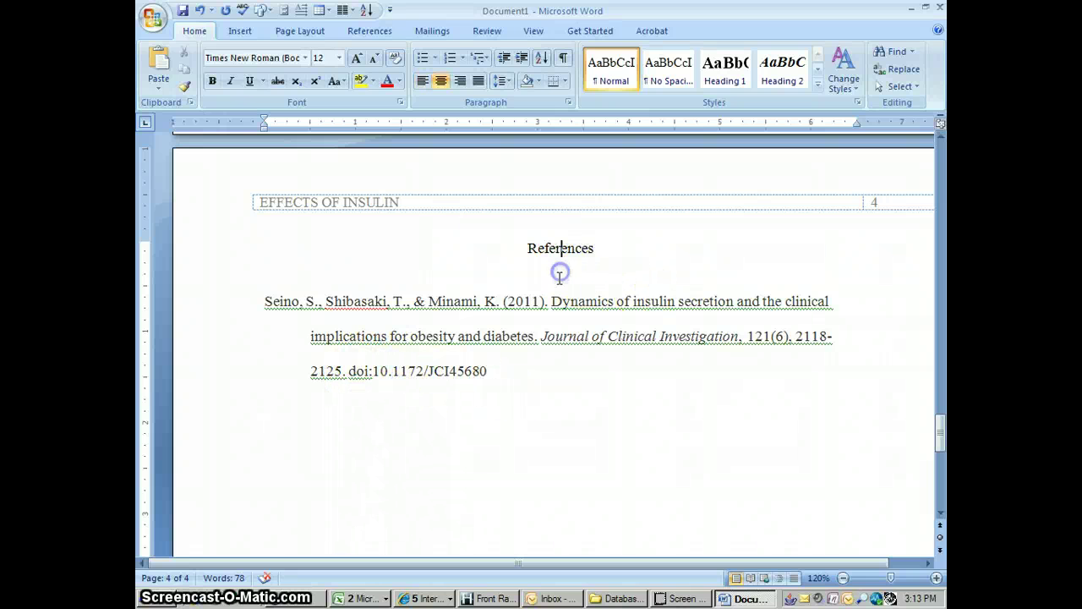
left_click(553, 278)
left_click(542, 266)
left_click(542, 280)
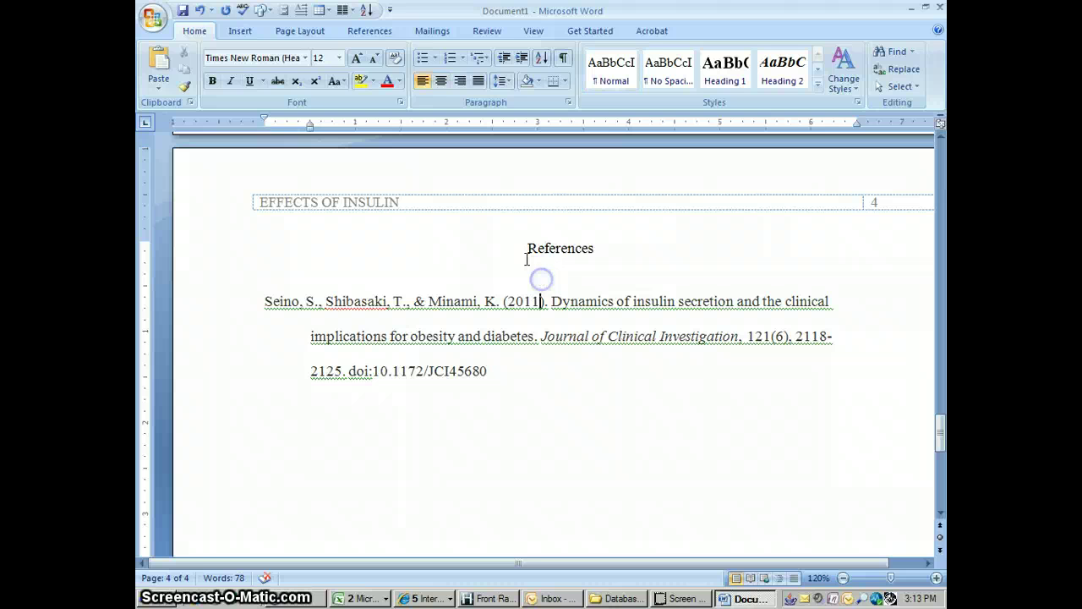
left_click(525, 250)
left_click_drag(525, 249, 544, 361)
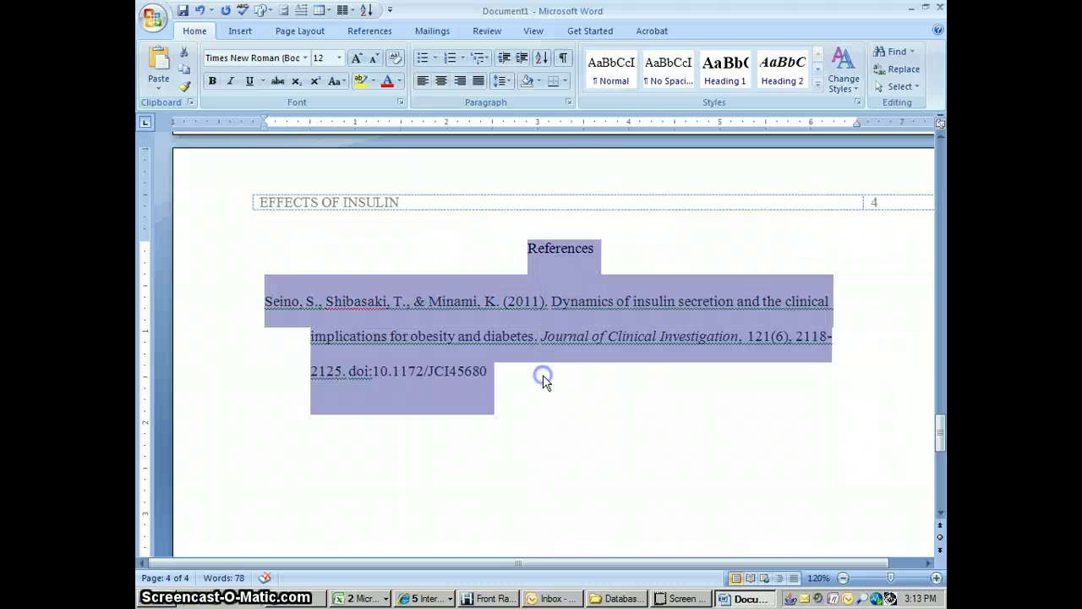
left_click(568, 103)
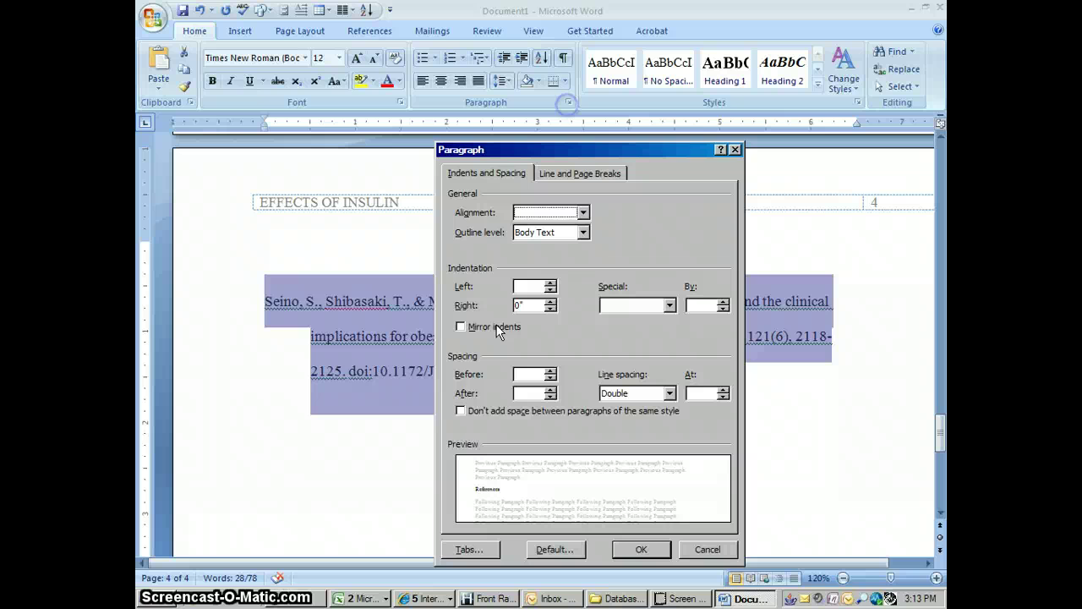
left_click(460, 412)
left_click(641, 548)
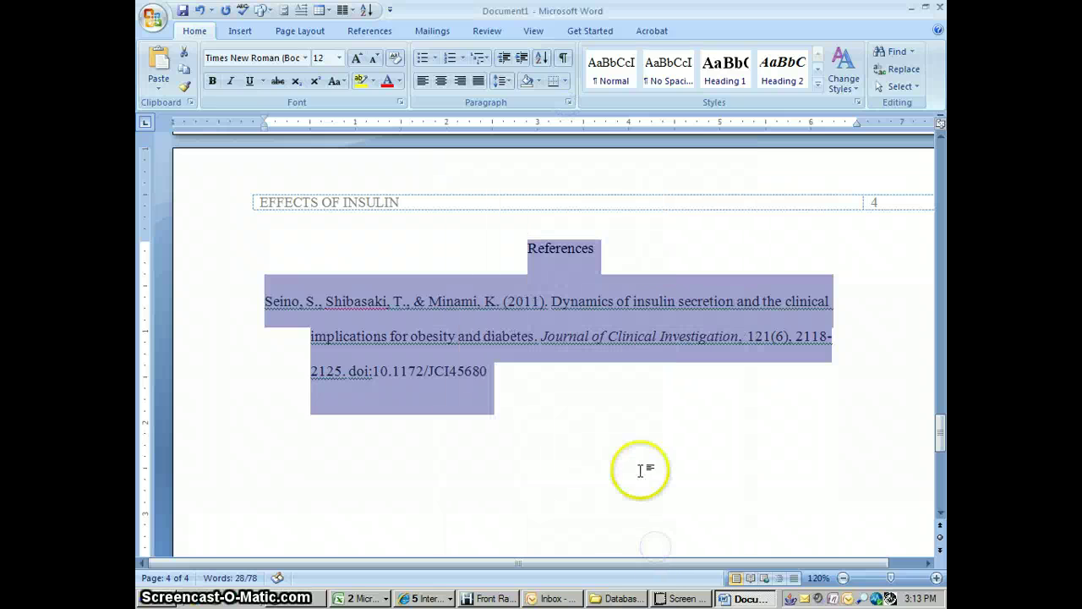
- Close the extra gap below the References heading by joining the reference entry to it and splitting it onto a new line again
left_click(640, 467)
left_click(265, 301)
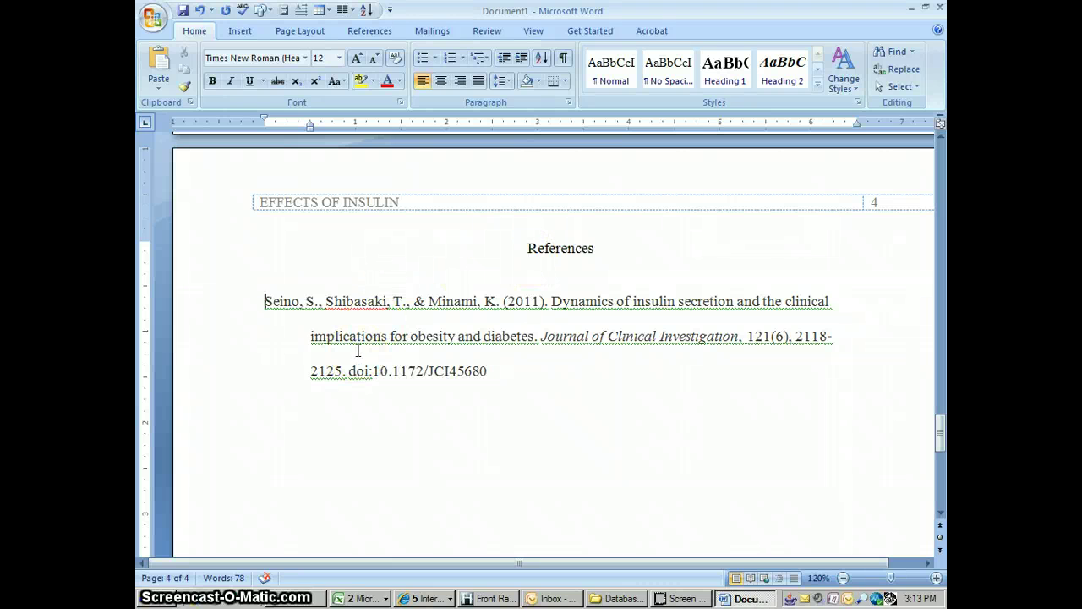
key("BackSpace")
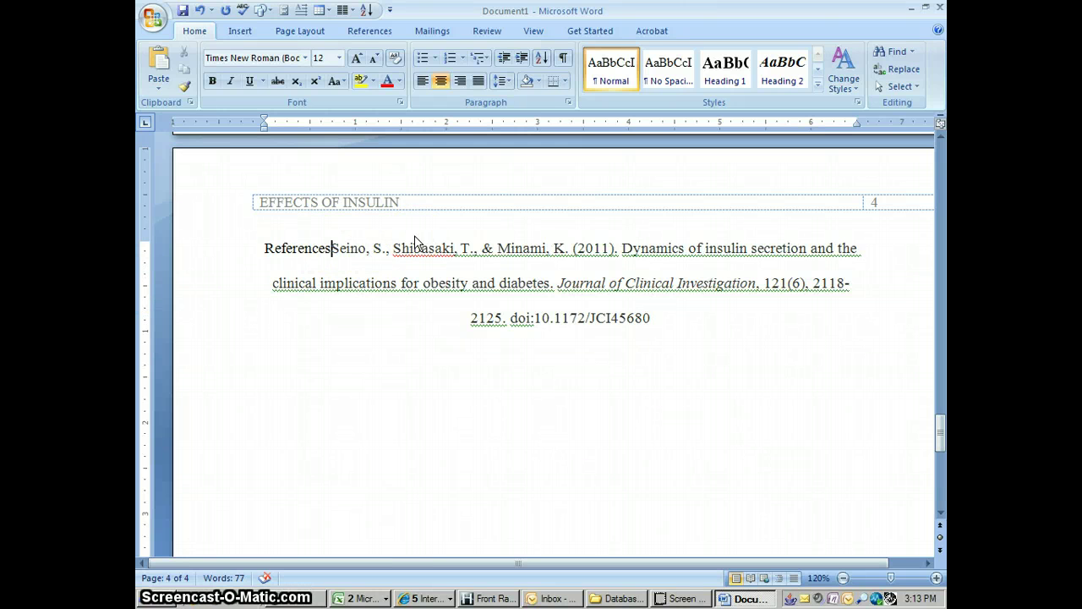
key("Return")
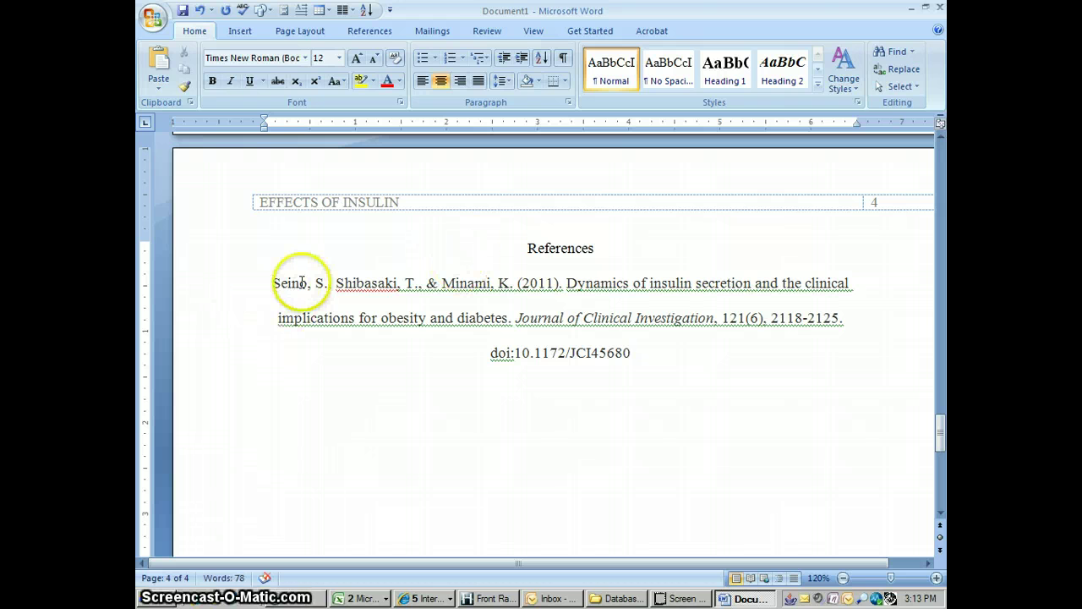
- Left-align the reference entry and give it a hanging indent of 0.5"
left_click_drag(274, 280, 655, 347)
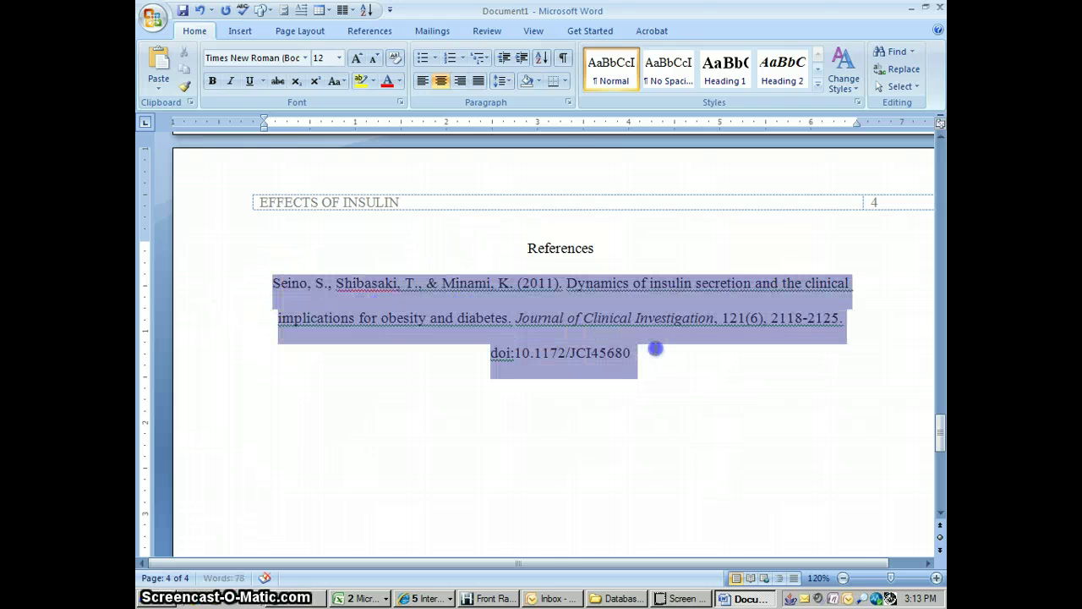
left_click(422, 80)
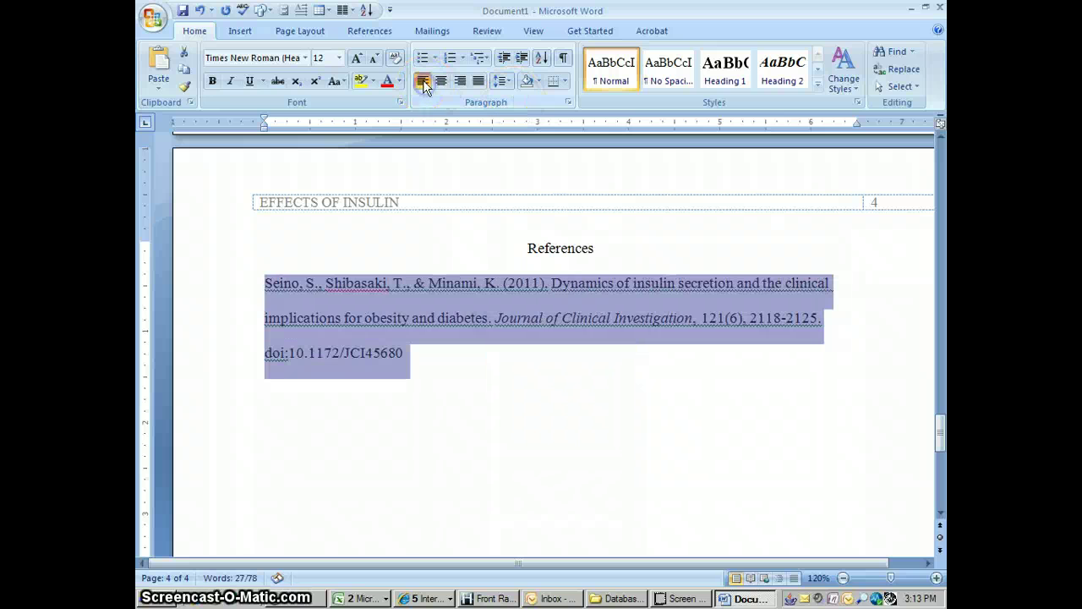
left_click(568, 102)
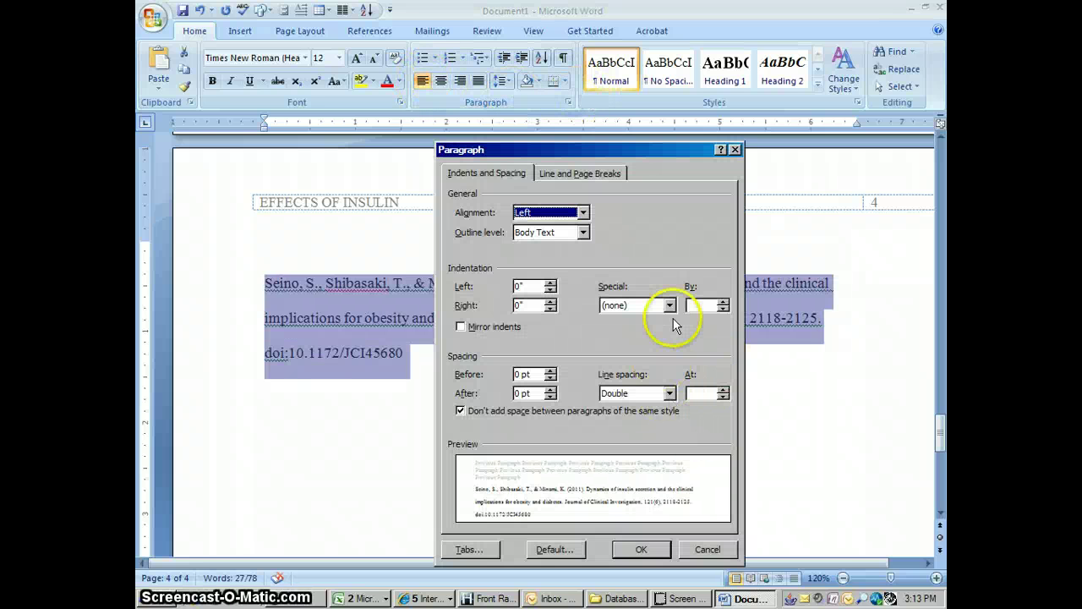
left_click(668, 306)
left_click(641, 338)
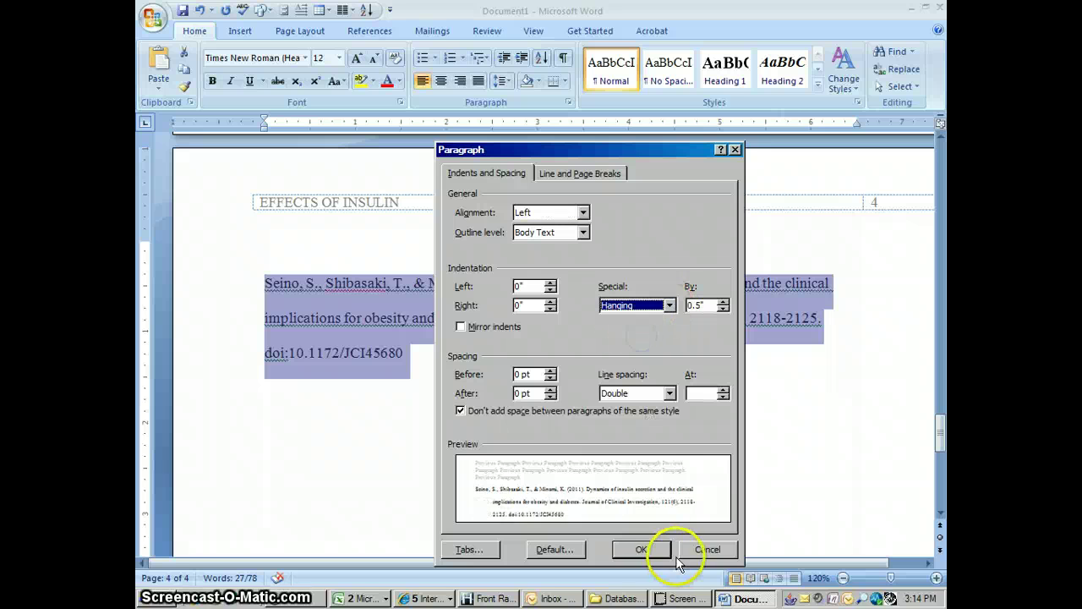
left_click(642, 550)
left_click(681, 447)
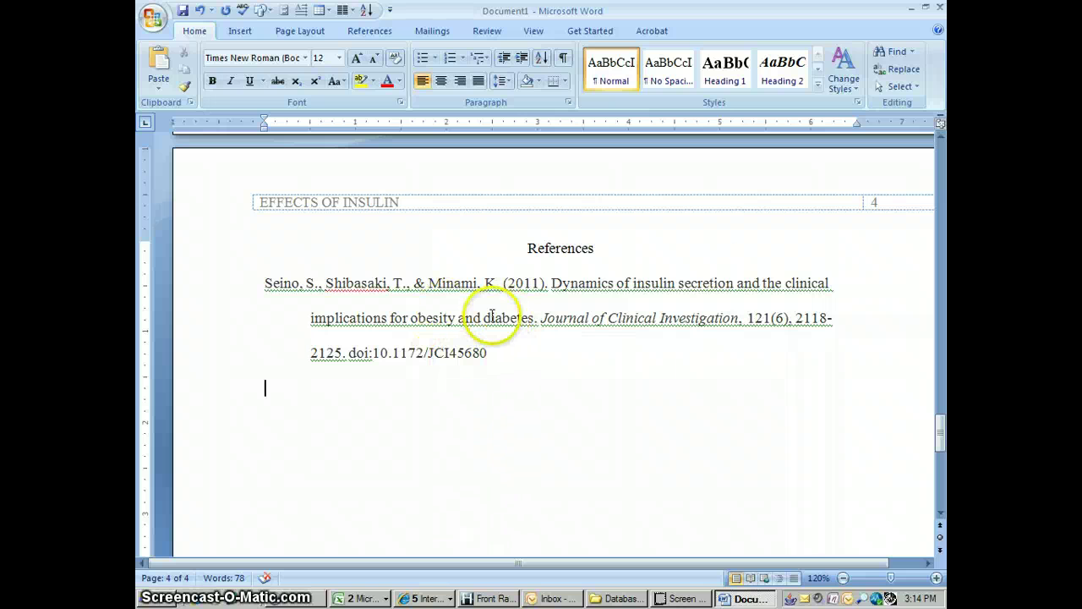
left_click(943, 167)
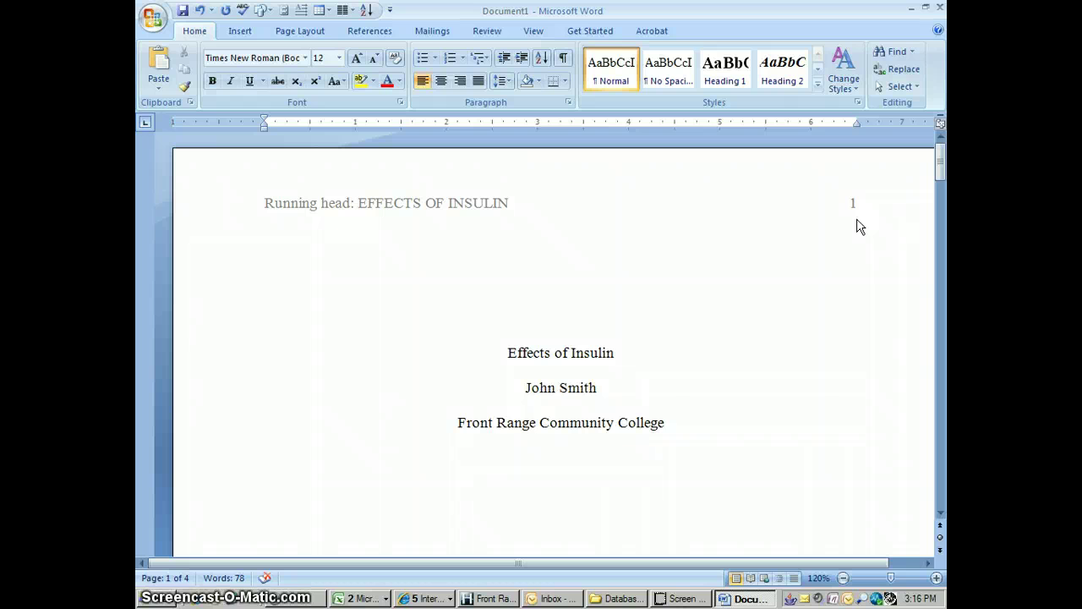
left_click(829, 234)
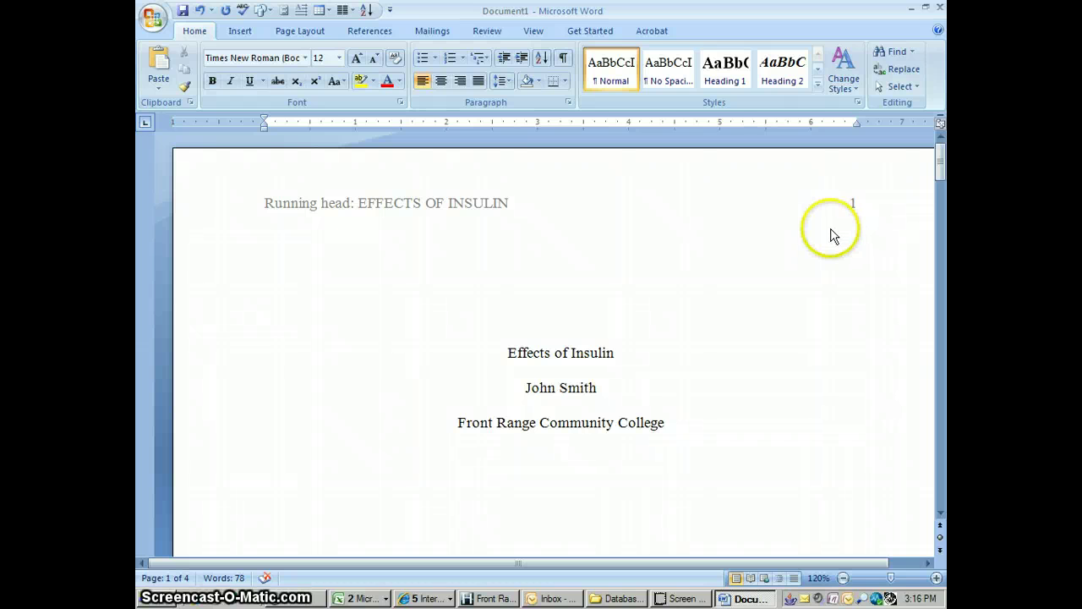